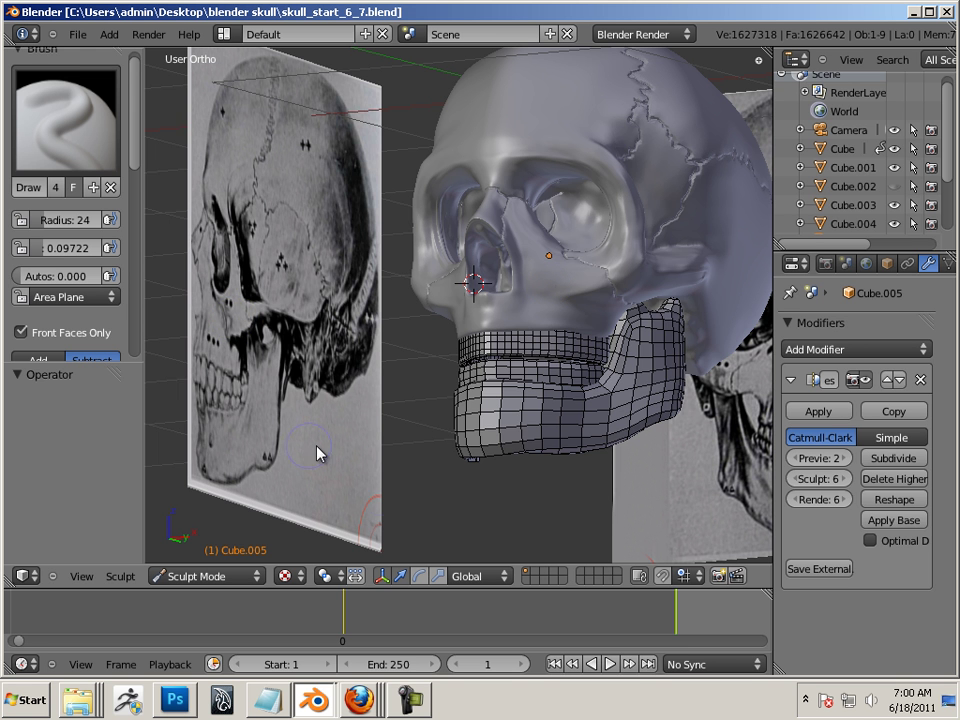
# Carve the upper jaw and cheek area with the Draw brush in Subtract mode, reducing the brush radius to 18
pyautogui.moveTo(448, 536); pyautogui.dragTo(510, 548, button='middle')
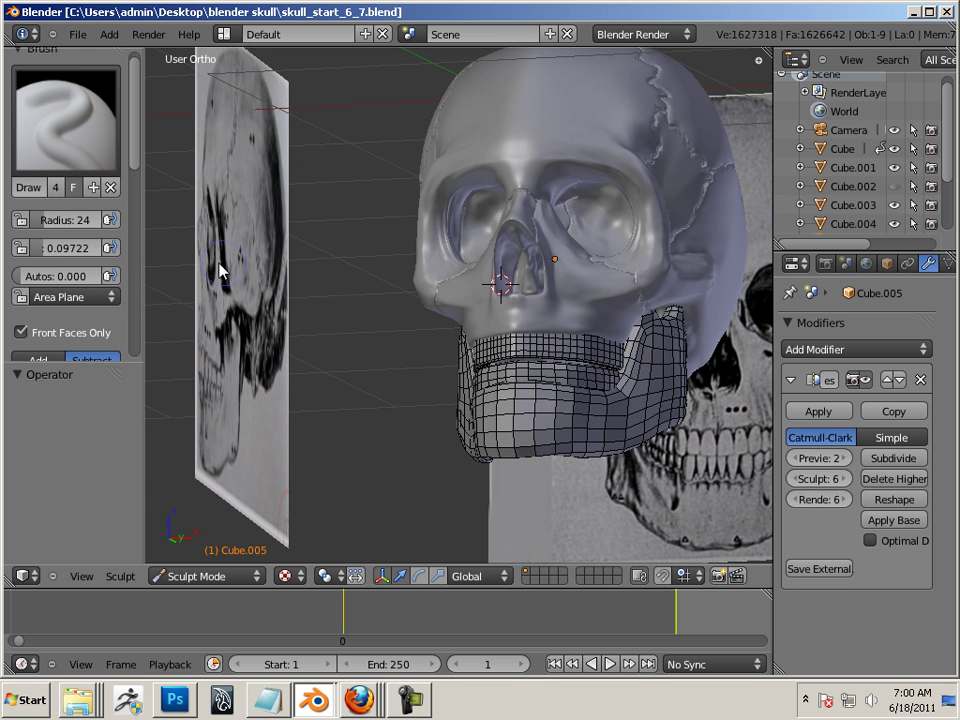
pyautogui.click(88, 140)
pyautogui.click(440, 258)
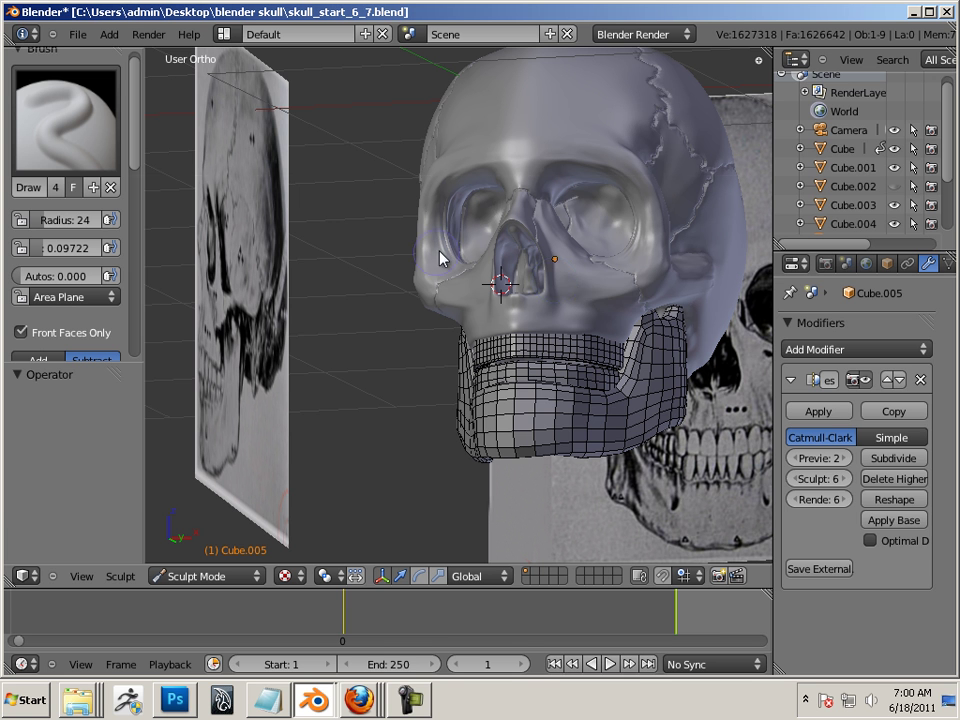
pyautogui.press('[')
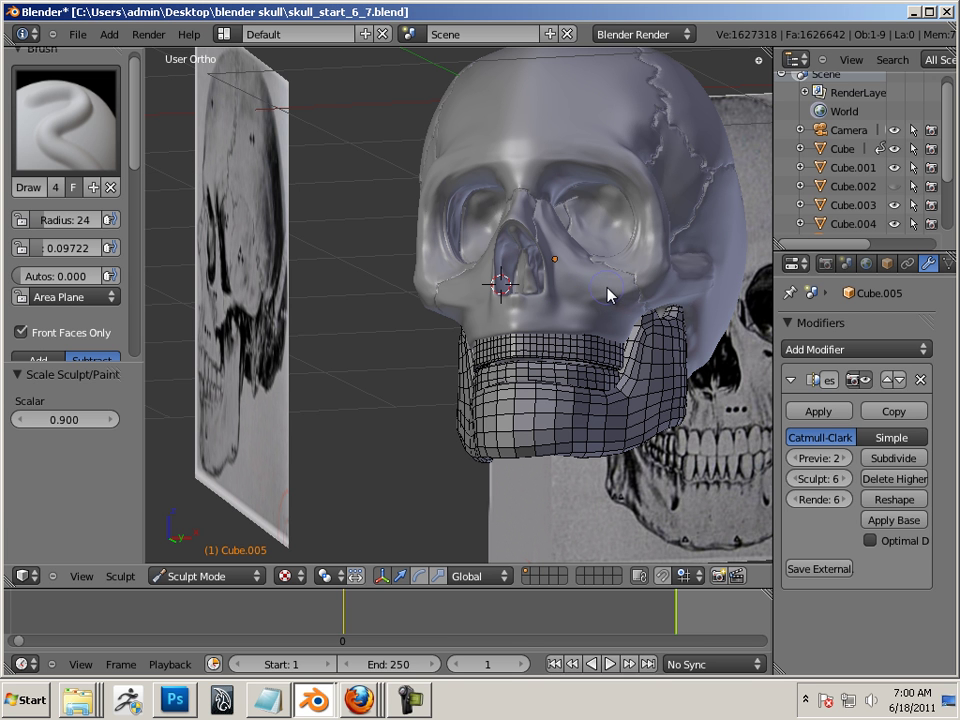
pyautogui.press('[')
pyautogui.press('[')
pyautogui.moveTo(500, 313); pyautogui.dragTo(240, 318)
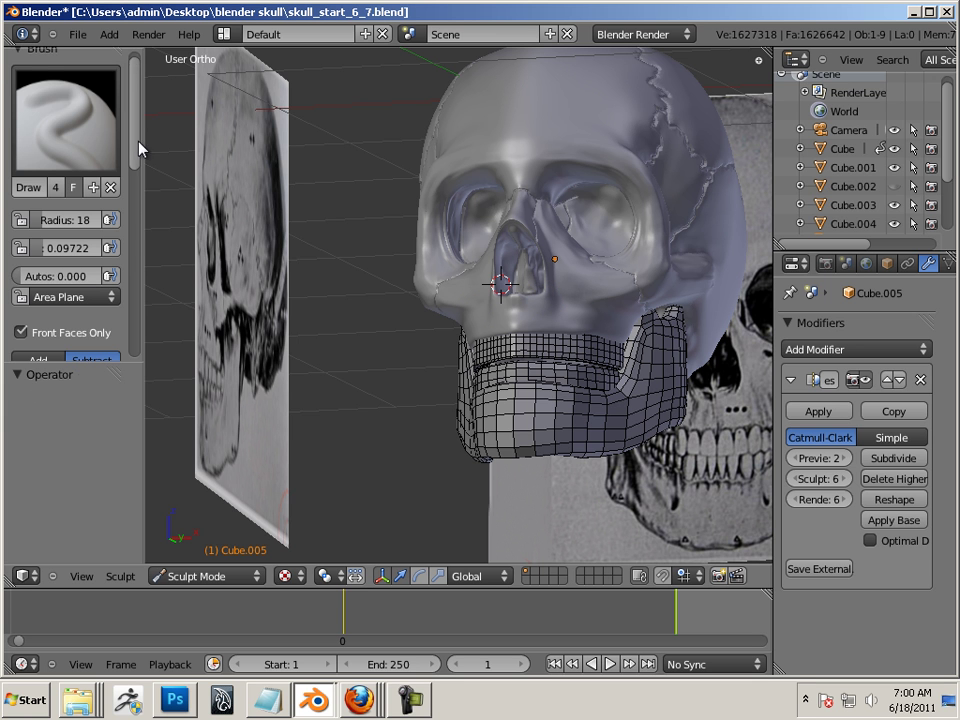
# Build up the upper jaw above the teeth with the Draw brush in Add mode at radius 12
pyautogui.scroll(-5, 139, 149)
pyautogui.click(40, 256)
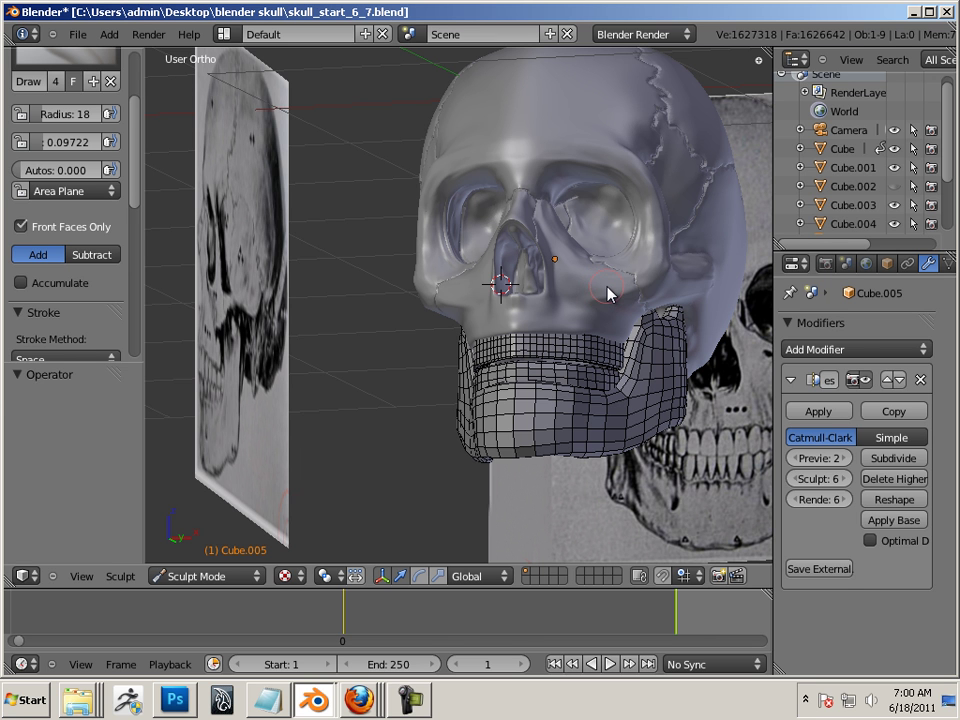
pyautogui.press(']')
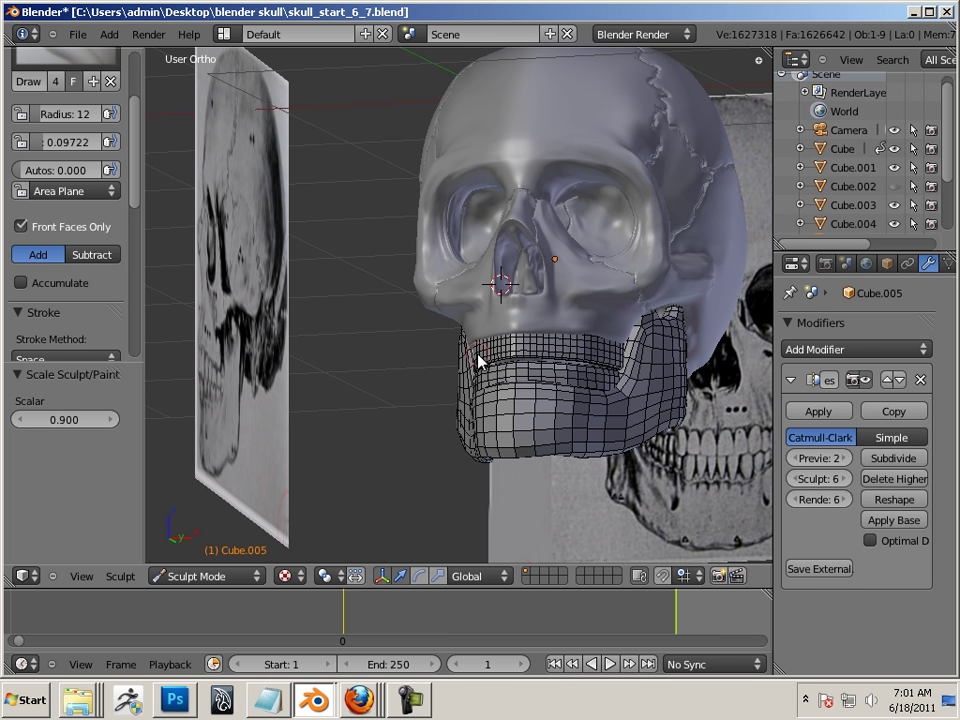
pyautogui.moveTo(418, 402); pyautogui.dragTo(352, 465, button='middle')
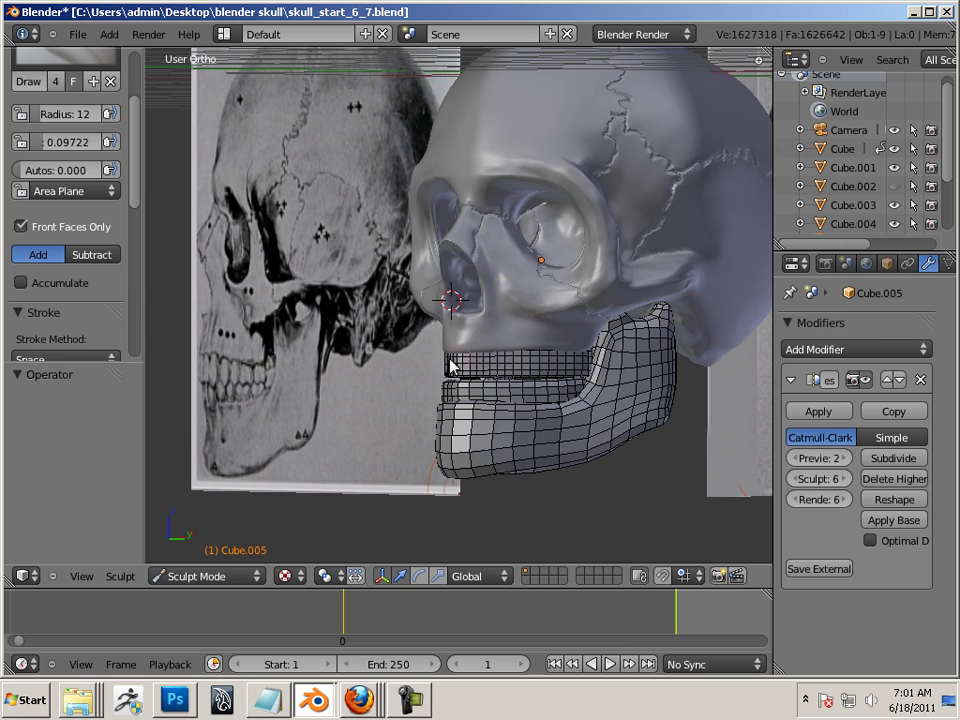
pyautogui.moveTo(589, 456); pyautogui.dragTo(540, 500, button='middle')
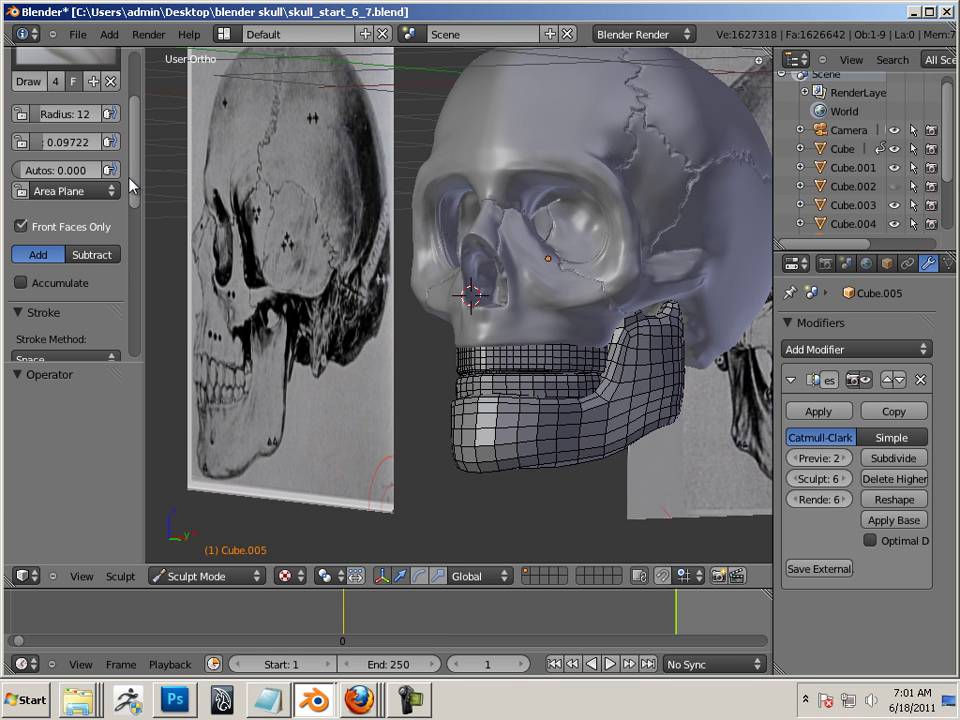
# Flatten the sculpted surface of the upper jaw with the Flatten/Contrast brush at radius 12 and strength 0.333
pyautogui.scroll(5, 120, 150)
pyautogui.click(86, 128)
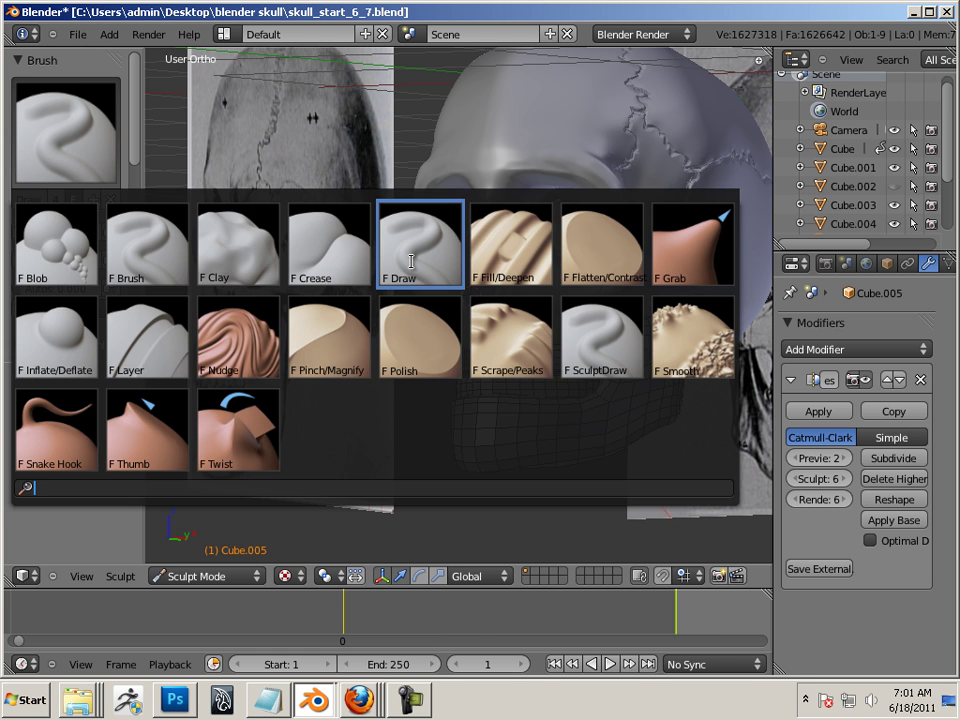
pyautogui.click(572, 240)
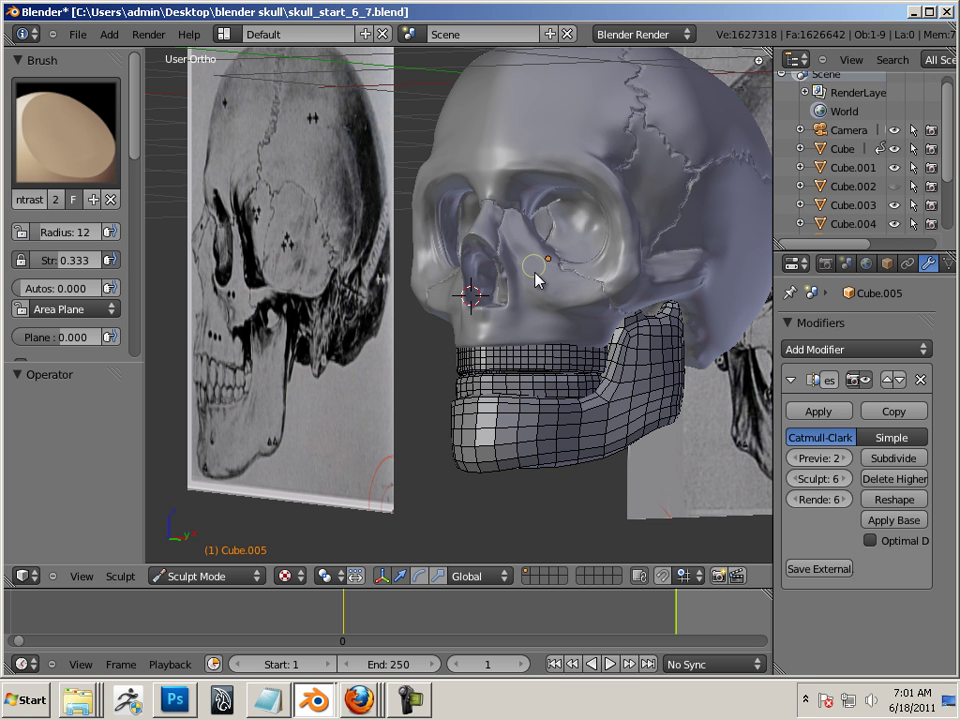
pyautogui.moveTo(403, 514); pyautogui.dragTo(567, 322, button='middle')
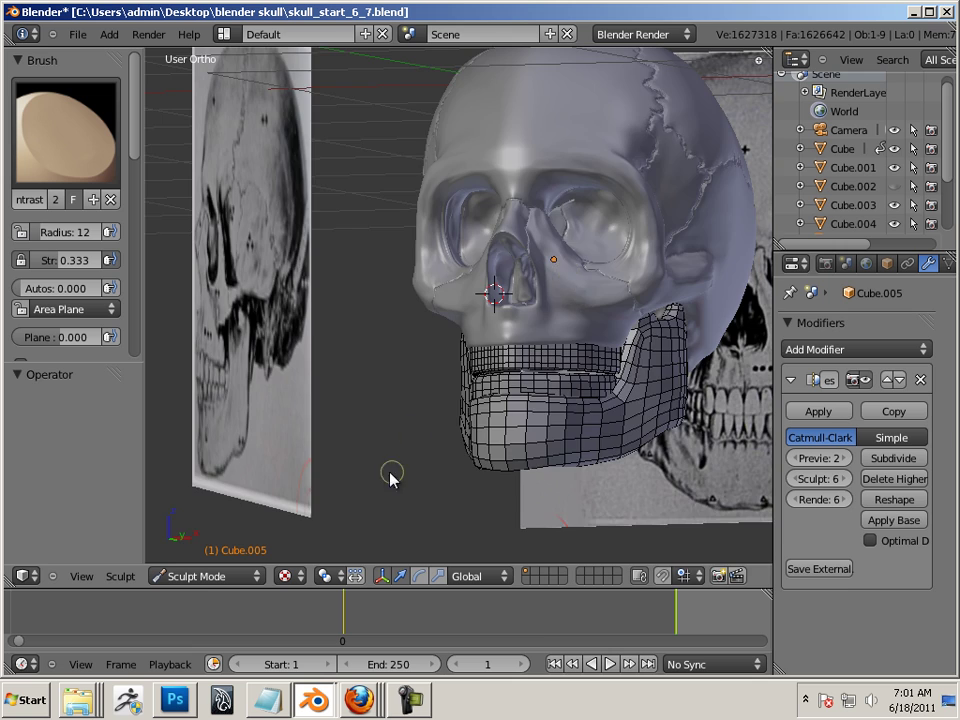
pyautogui.moveTo(390, 478)
pyautogui.mouseDown(button='middle')
pyautogui.moveTo(364, 452)
pyautogui.moveTo(379, 422)
pyautogui.moveTo(300, 350)
pyautogui.mouseUp(button='middle')
# Deepen the area between the upper jaw and cheekbone with the Draw brush in Subtract mode at radius 12
pyautogui.click(64, 150)
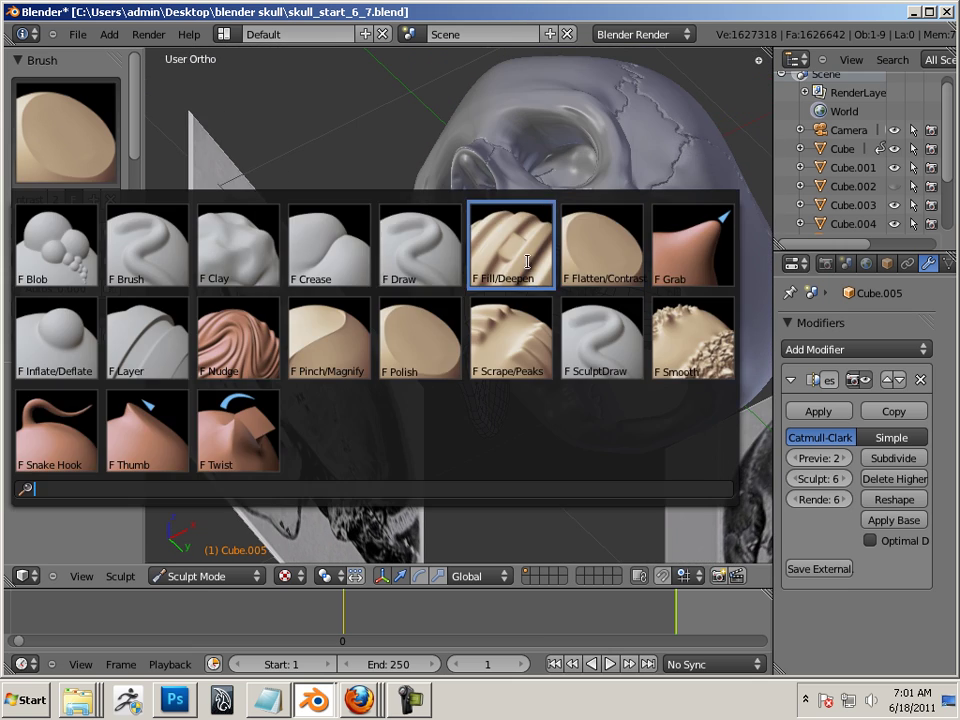
pyautogui.click(415, 240)
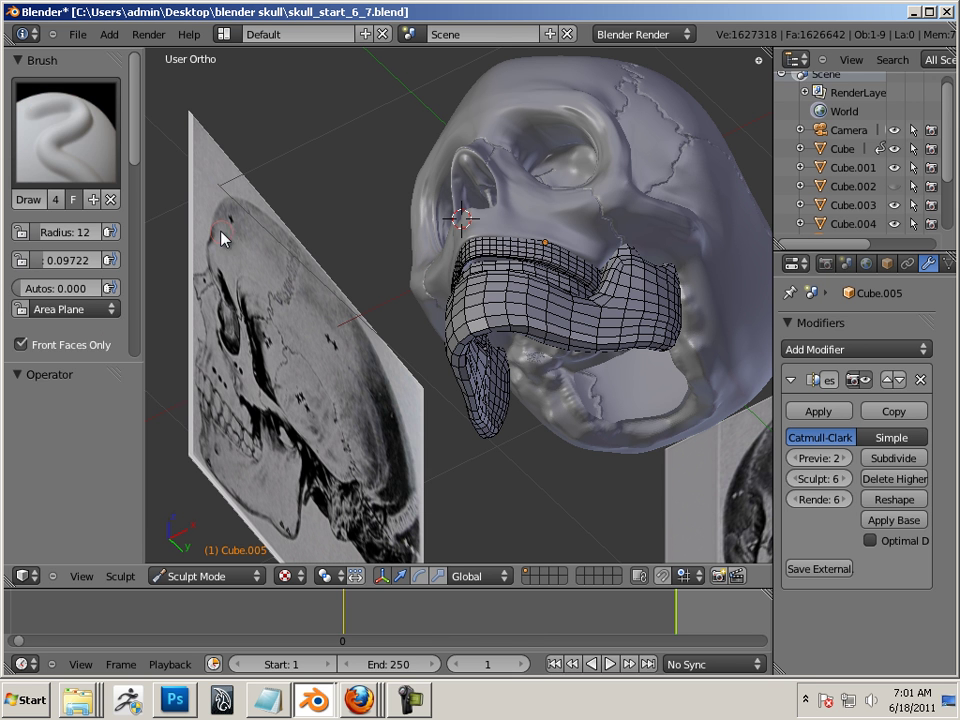
pyautogui.scroll(-3, 134, 160)
pyautogui.click(100, 262)
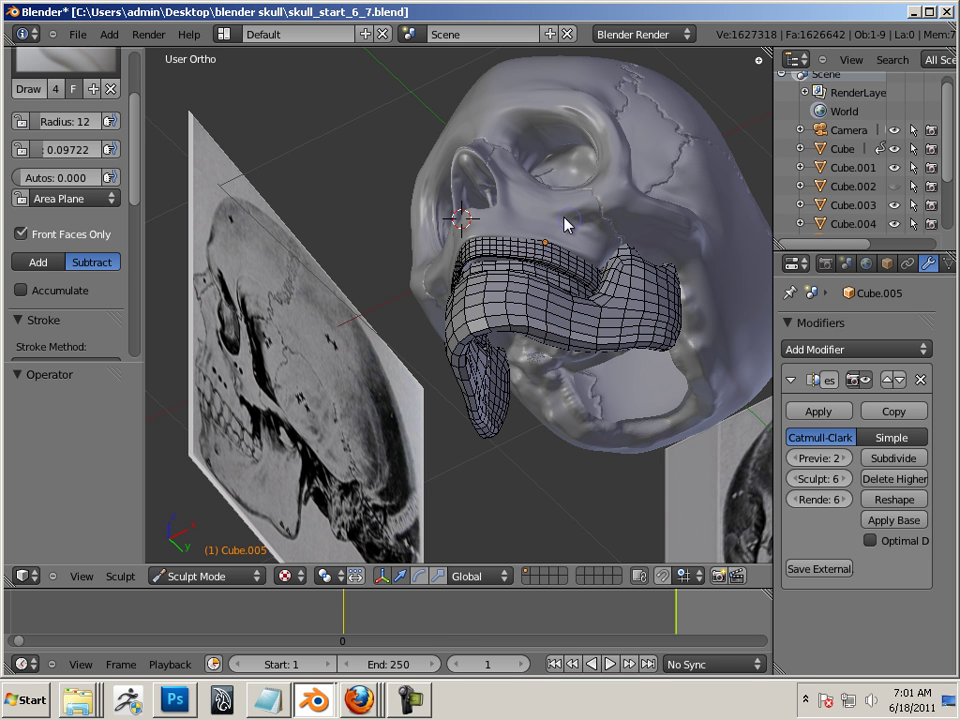
pyautogui.moveTo(431, 487); pyautogui.dragTo(437, 533, button='middle')
# Pinch the lower edge of the cheekbone with the Pinch/Magnify brush at radius 12 and strength 0.653
pyautogui.scroll(5, 103, 94)
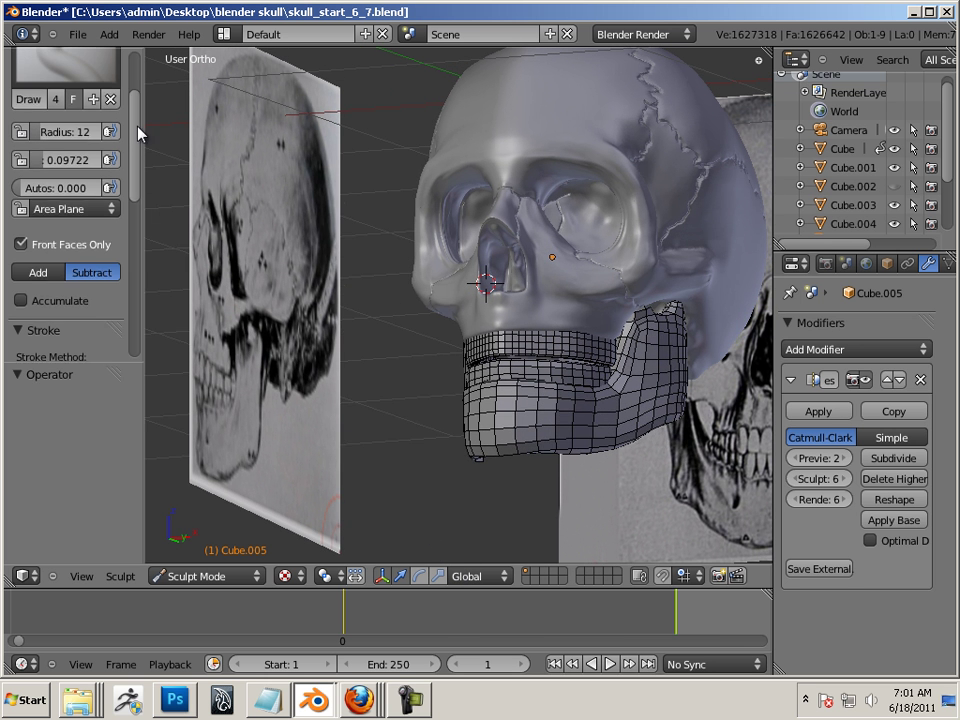
pyautogui.click(60, 80)
pyautogui.click(329, 318)
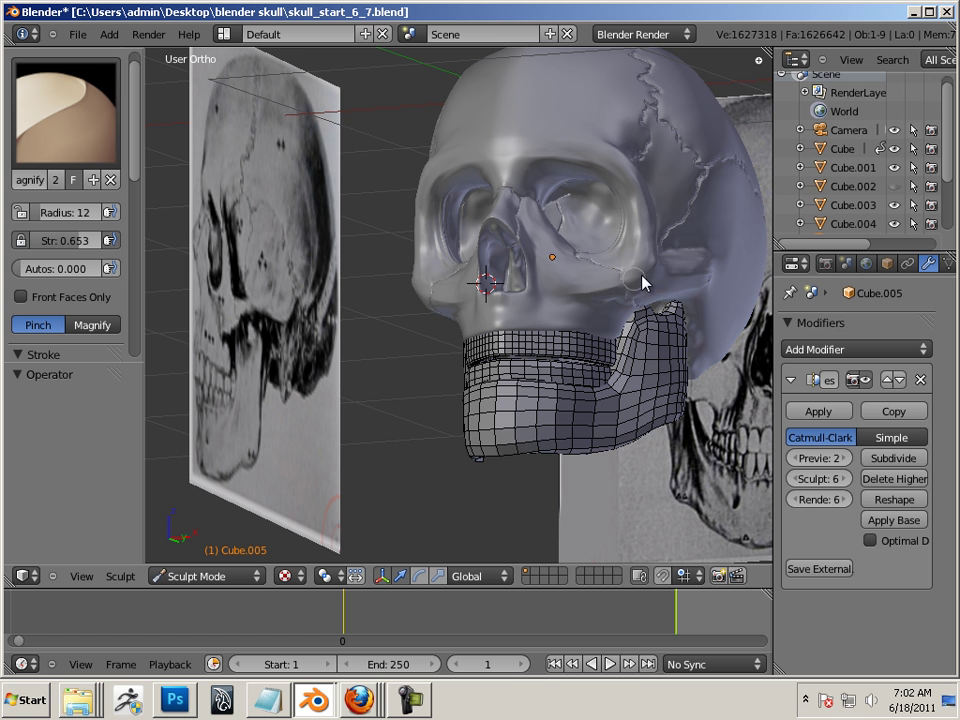
pyautogui.moveTo(414, 439); pyautogui.dragTo(450, 480, button='middle')
# Even out the front and sides of the upper jaw below the nose with the Flatten/Contrast brush
pyautogui.click(24, 110)
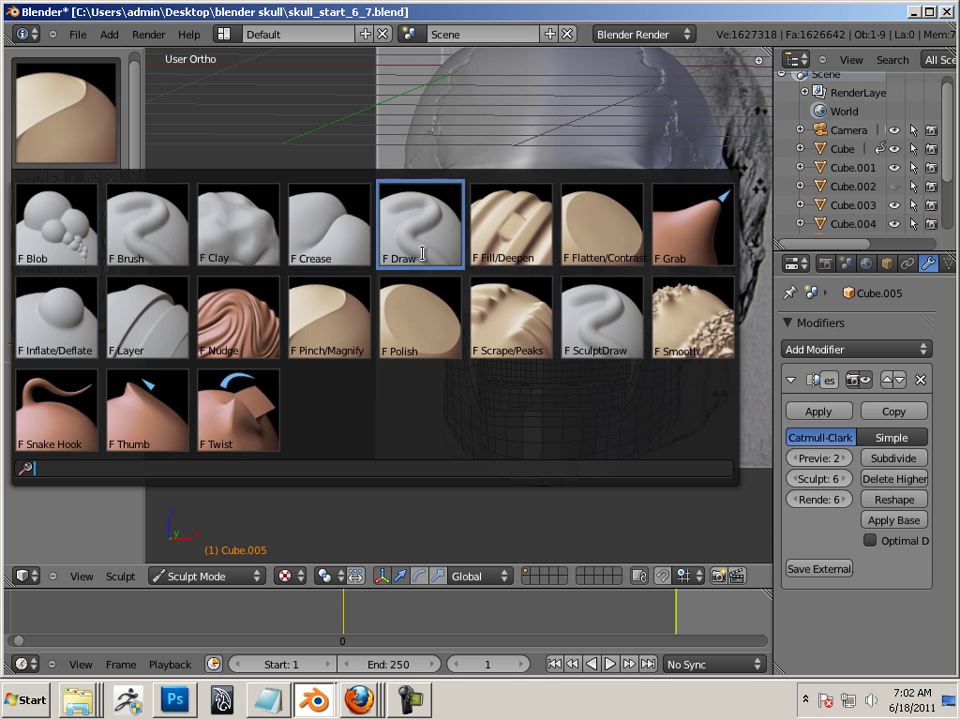
pyautogui.click(603, 228)
pyautogui.moveTo(414, 439); pyautogui.dragTo(336, 441, button='middle')
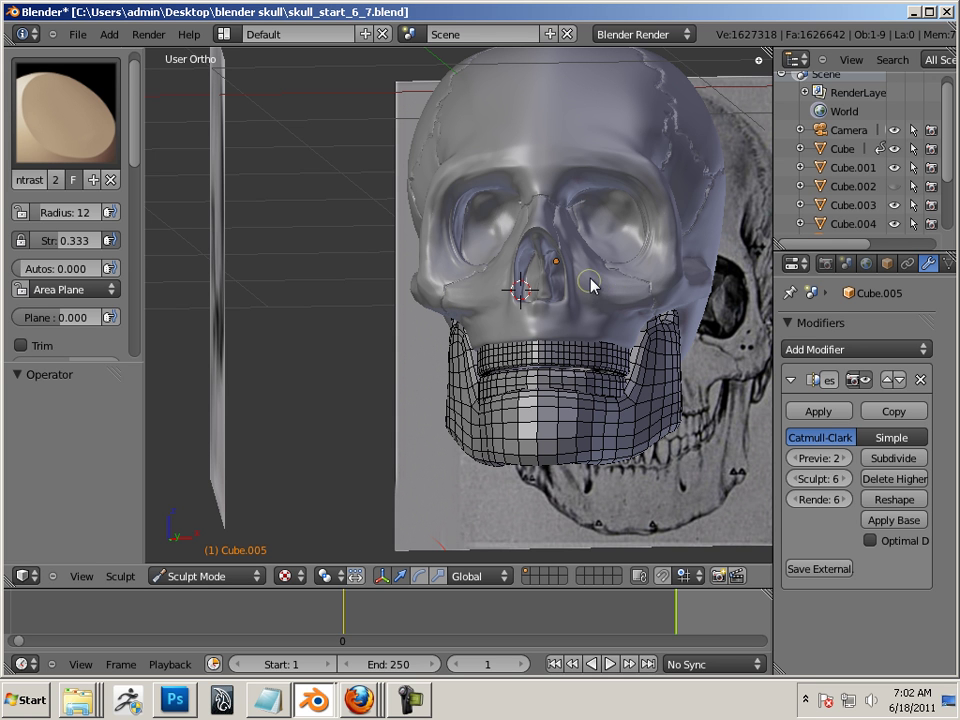
pyautogui.moveTo(339, 437)
pyautogui.mouseDown(button='middle')
pyautogui.moveTo(279, 444)
pyautogui.moveTo(256, 433)
pyautogui.moveTo(364, 369)
pyautogui.mouseUp(button='middle')
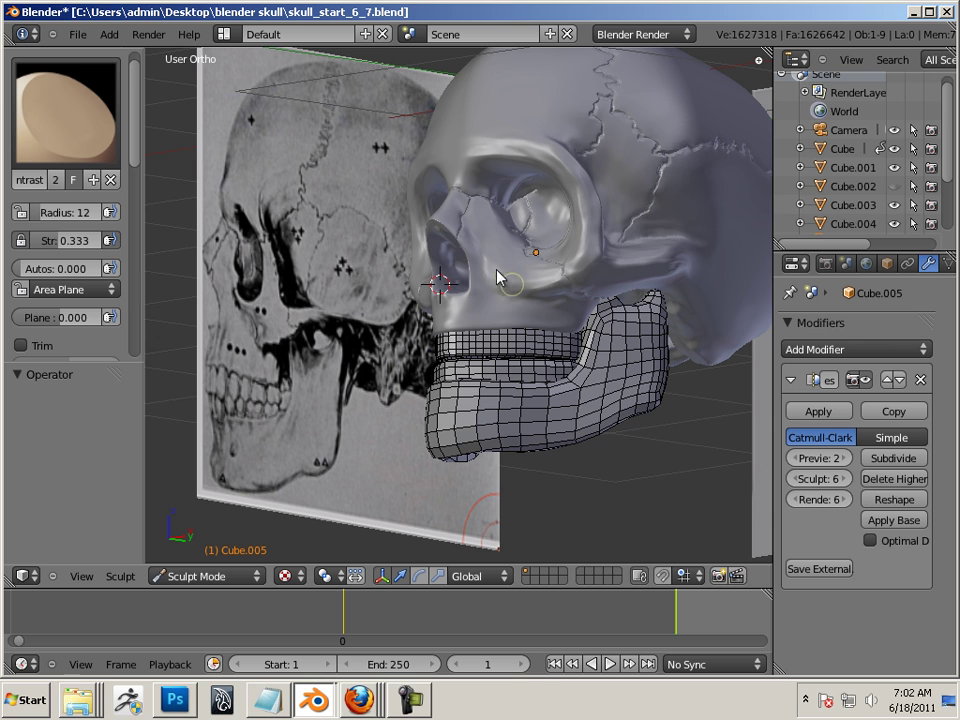
pyautogui.moveTo(625, 423); pyautogui.dragTo(755, 477, button='middle')
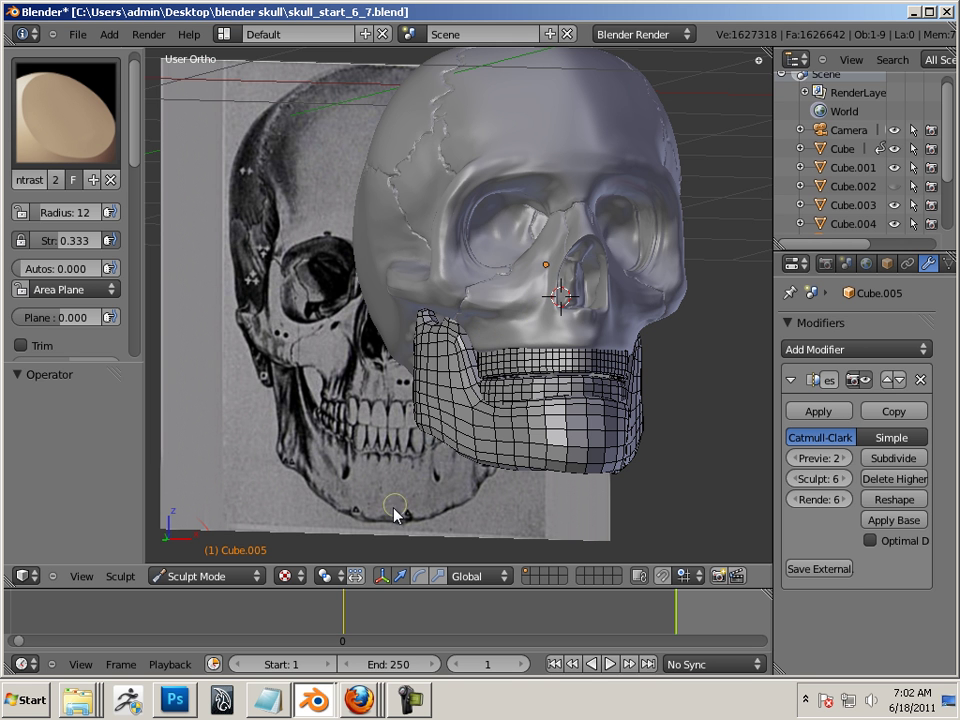
pyautogui.moveTo(395, 515); pyautogui.dragTo(564, 364, button='middle')
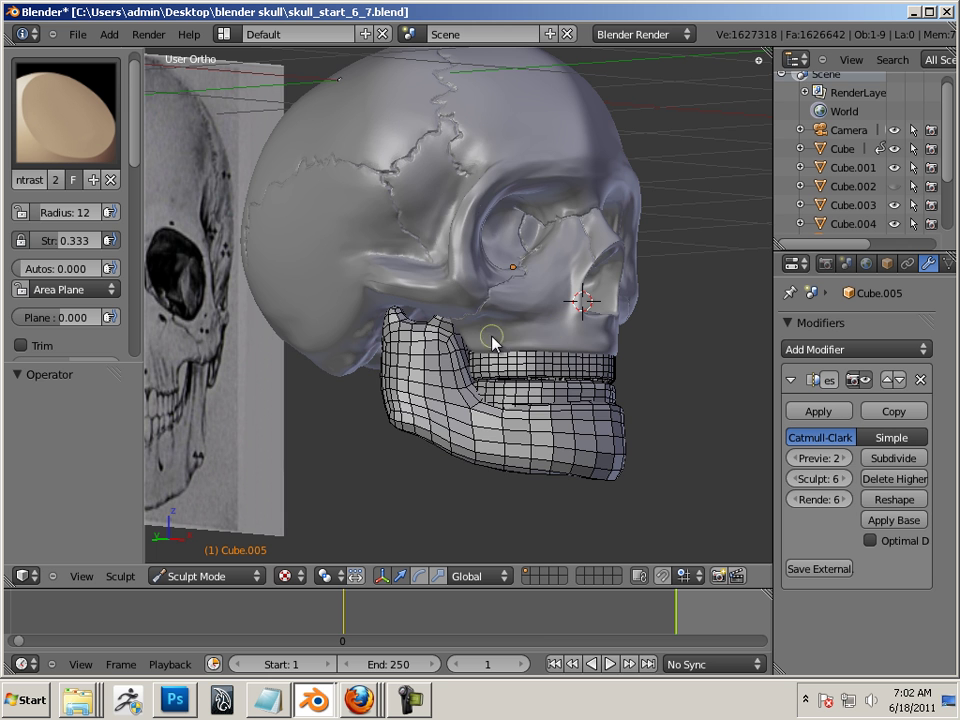
pyautogui.moveTo(696, 390); pyautogui.dragTo(567, 407, button='middle')
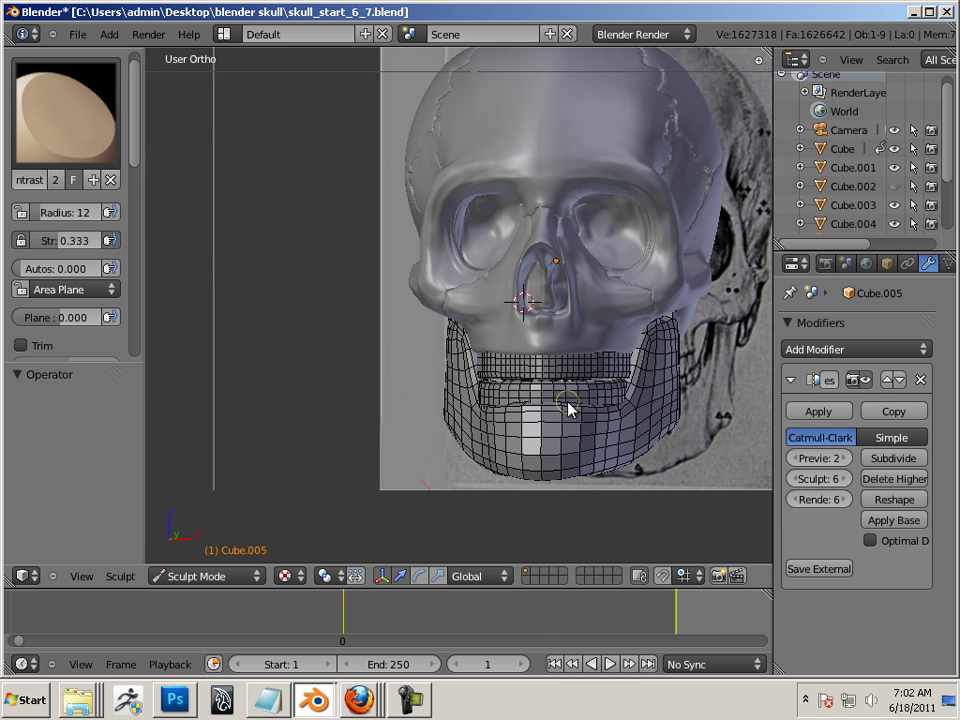
# Rework the upper jaw above the tooth row with the Draw brush, first subtracting and then adding volume
pyautogui.click(58, 105)
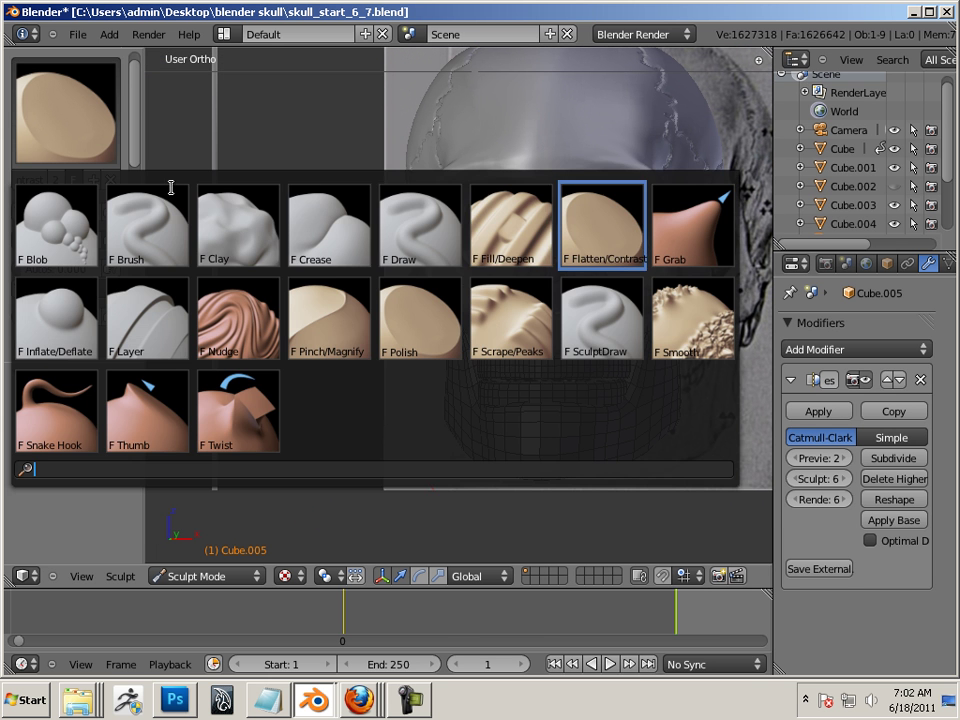
pyautogui.click(439, 251)
pyautogui.moveTo(415, 518); pyautogui.dragTo(468, 334, button='middle')
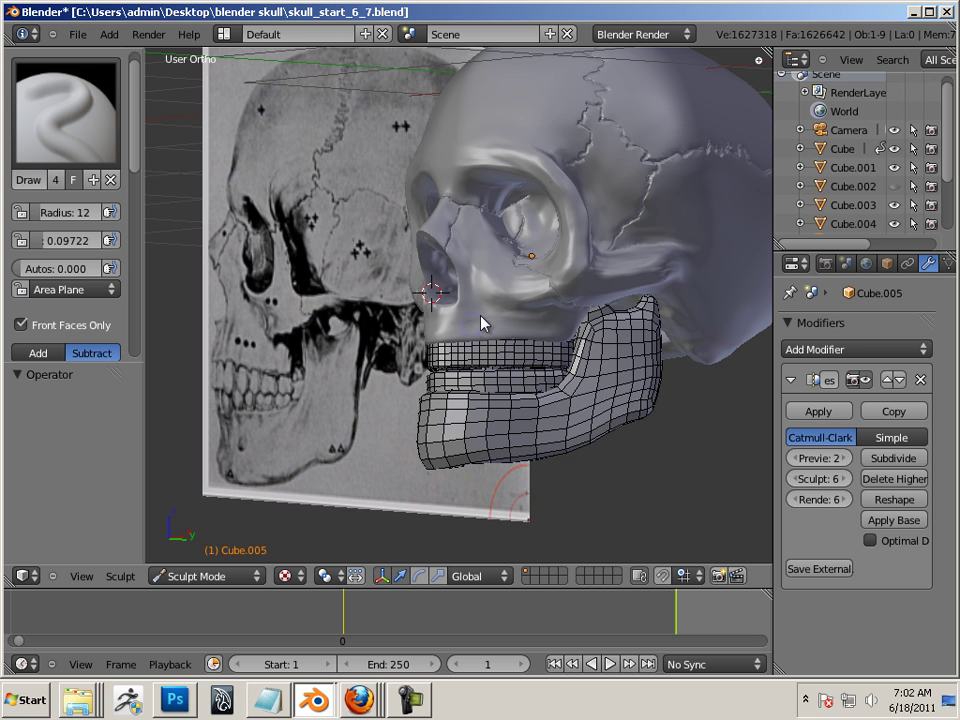
pyautogui.click(38, 354)
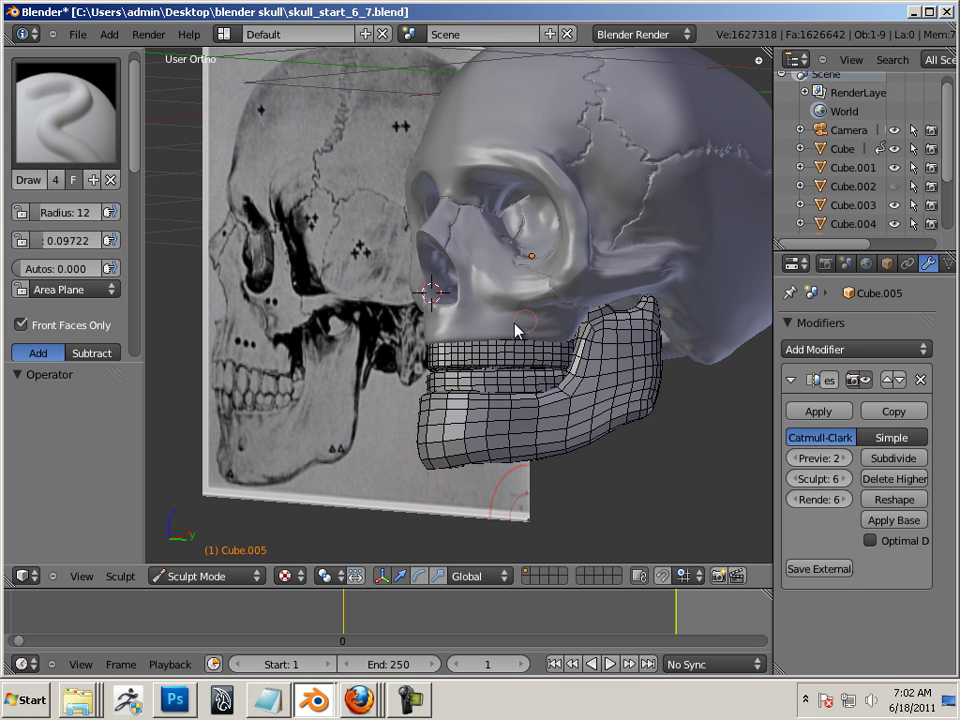
# Flatten the reworked upper jaw from several angles with the Flatten/Contrast brush, enlarging its radius to 17
pyautogui.click(86, 148)
pyautogui.click(601, 225)
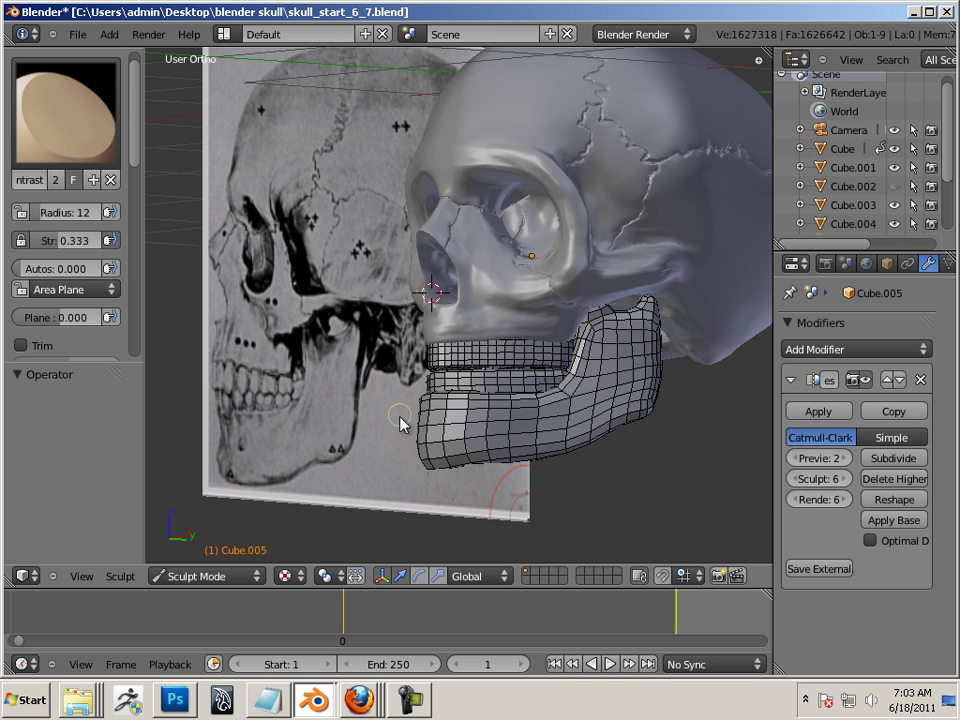
pyautogui.moveTo(347, 511); pyautogui.dragTo(497, 358, button='middle')
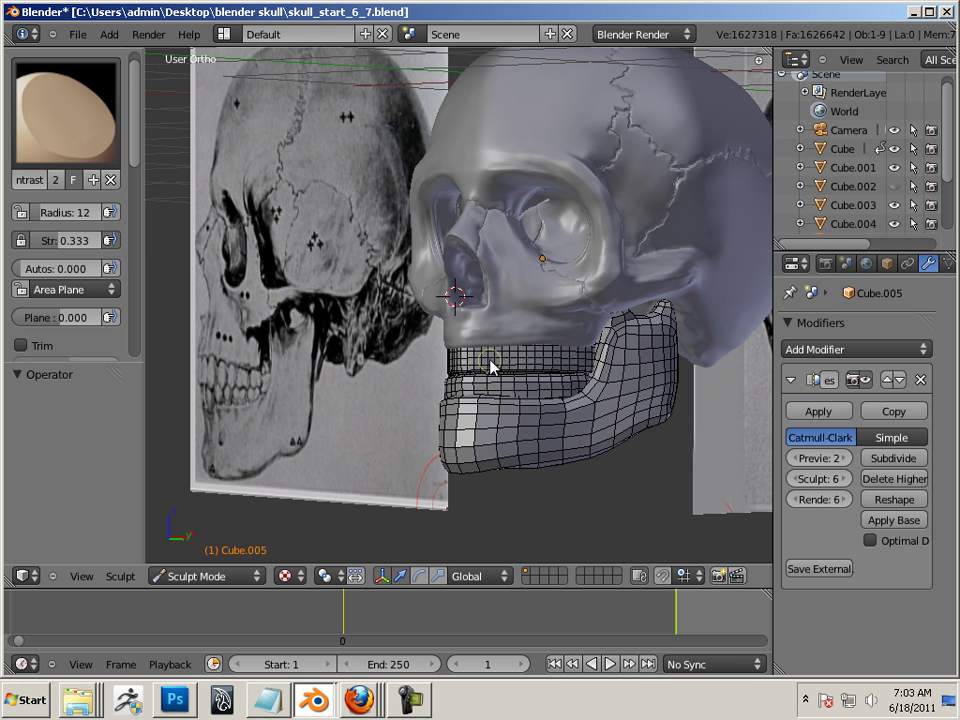
pyautogui.press(']')
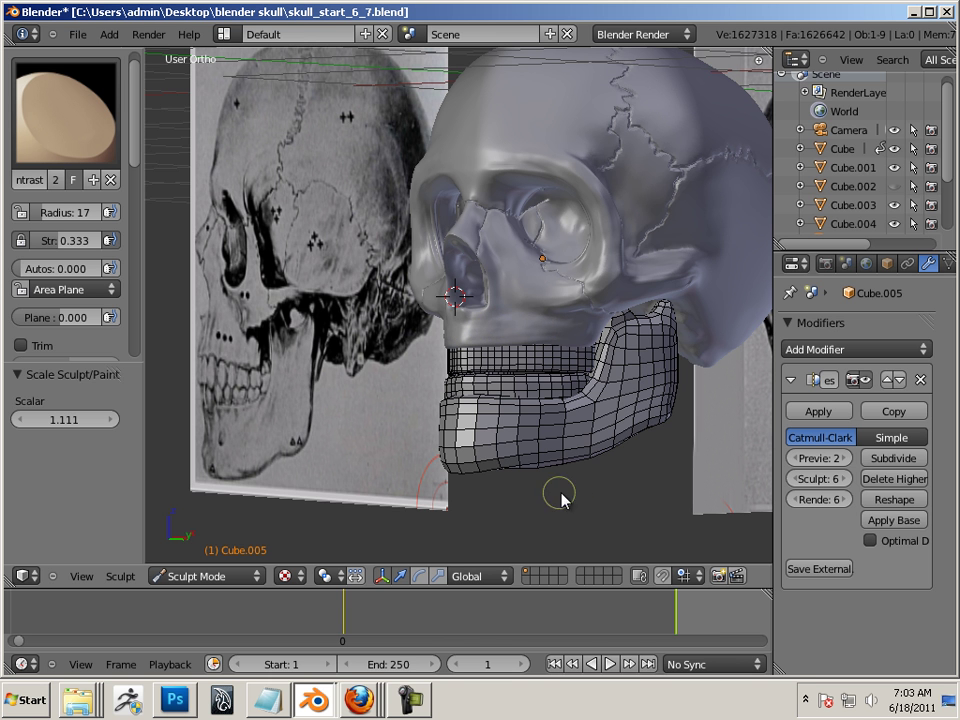
pyautogui.moveTo(555, 551); pyautogui.dragTo(594, 377, button='middle')
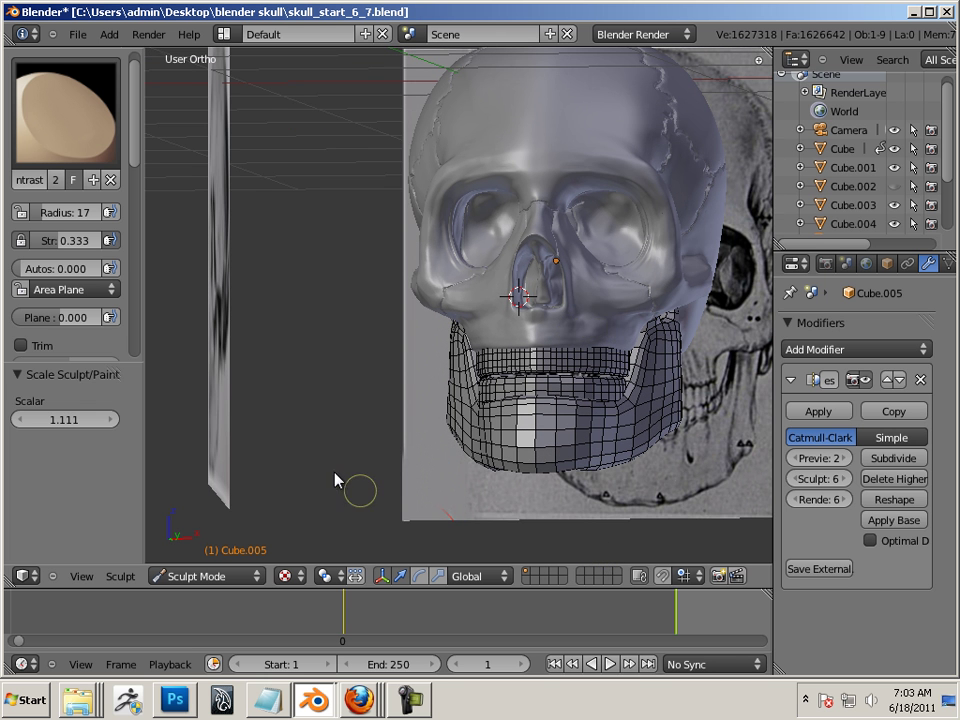
pyautogui.moveTo(336, 480); pyautogui.dragTo(344, 419, button='middle')
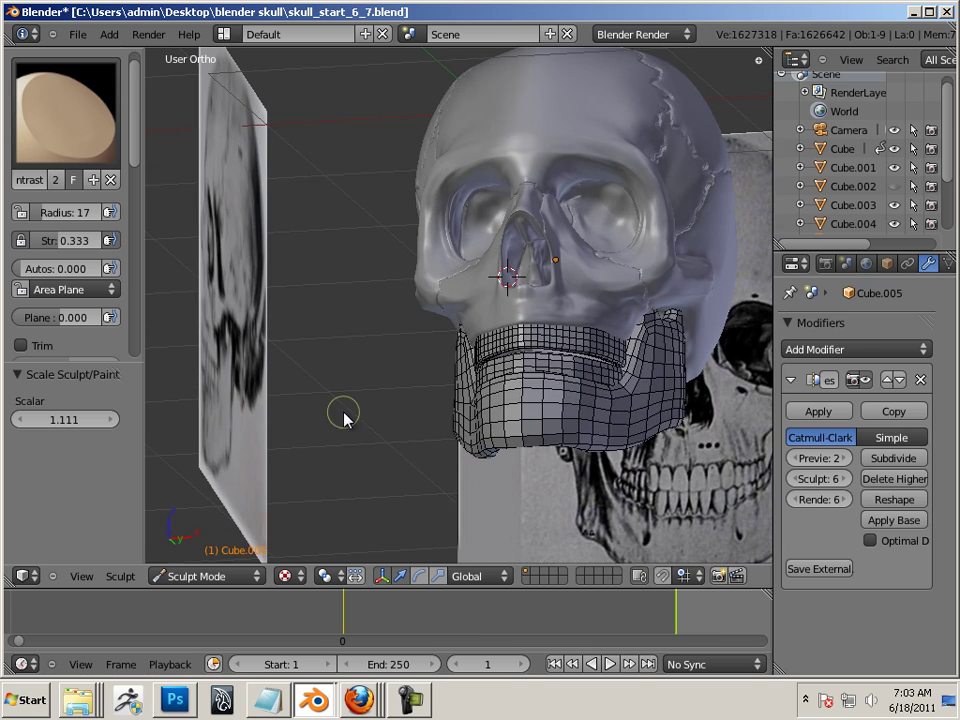
pyautogui.scroll(2, 370, 428)
pyautogui.keyDown('shift'); pyautogui.moveTo(257, 435); pyautogui.dragTo(167, 388, button='middle'); pyautogui.keyUp('shift')
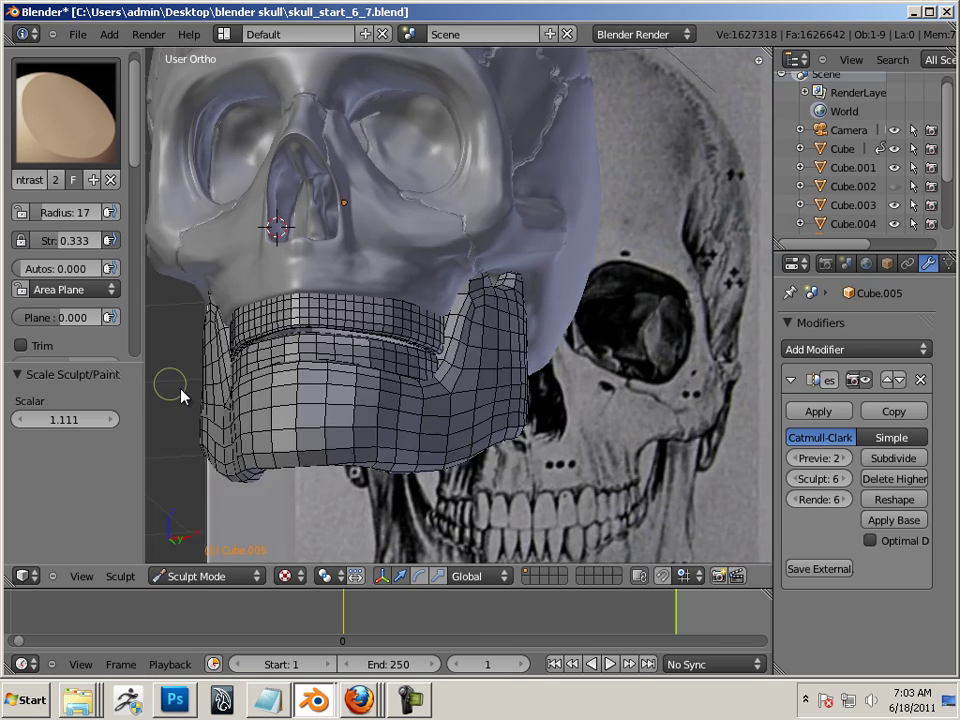
pyautogui.scroll(1, 250, 425)
pyautogui.moveTo(250, 425); pyautogui.dragTo(396, 416, button='middle')
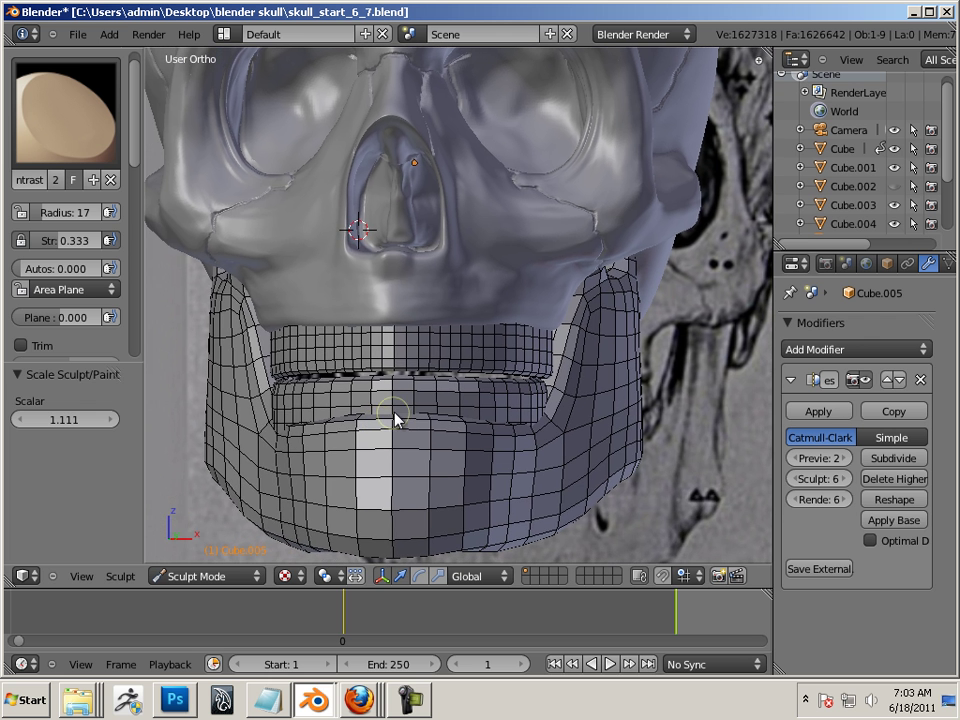
pyautogui.moveTo(662, 514); pyautogui.dragTo(425, 295, button='middle')
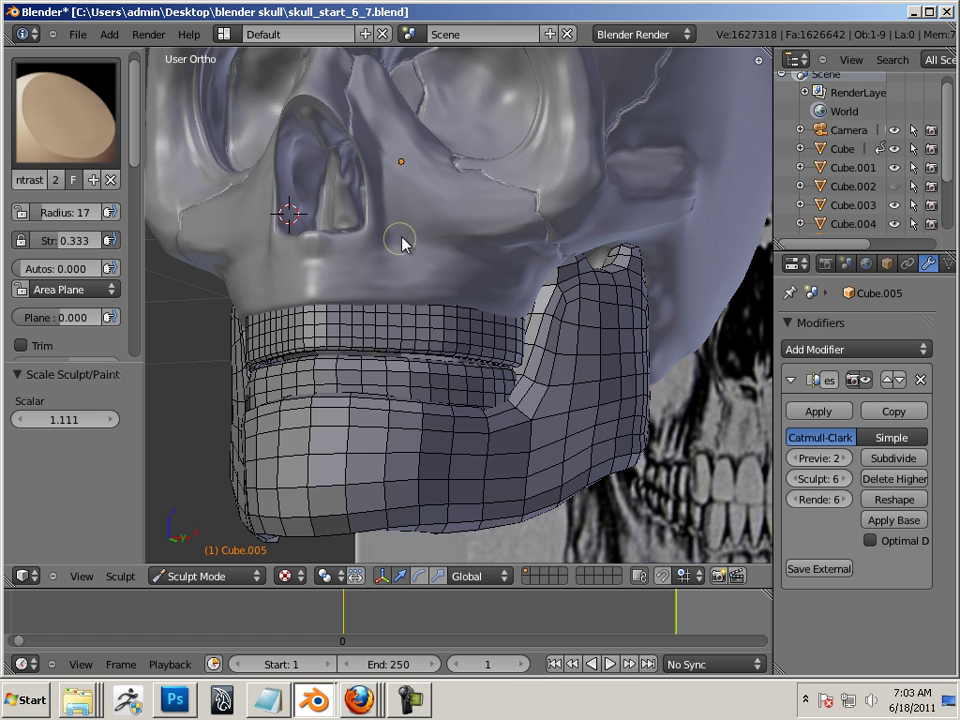
# Polish the upper jaw between the nose and the tooth row with the Polish brush at radius 26
pyautogui.click(20, 128)
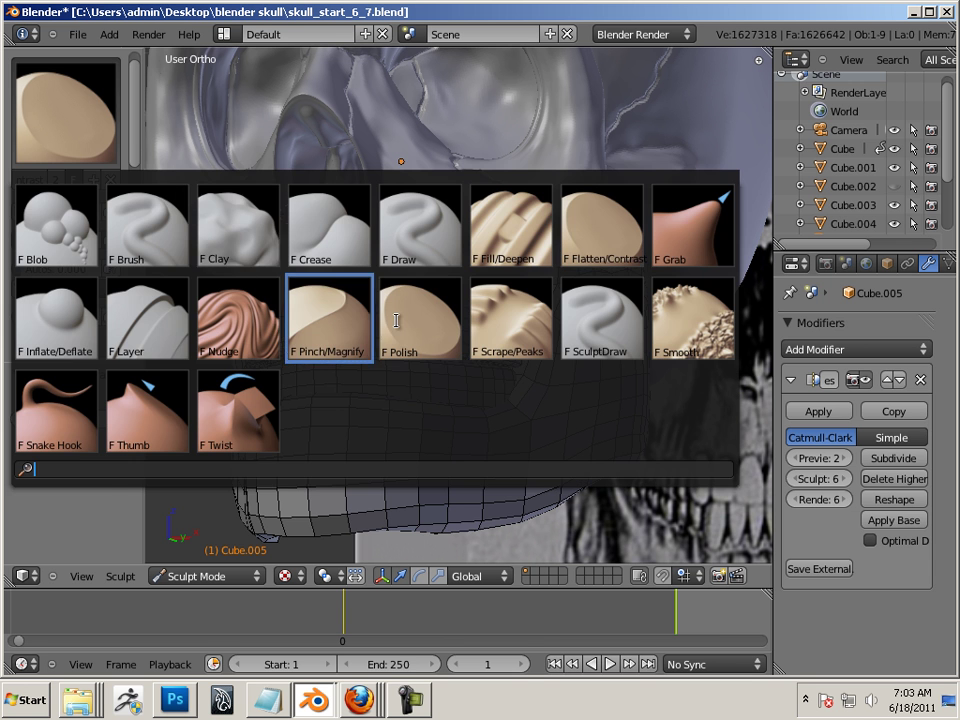
pyautogui.click(437, 345)
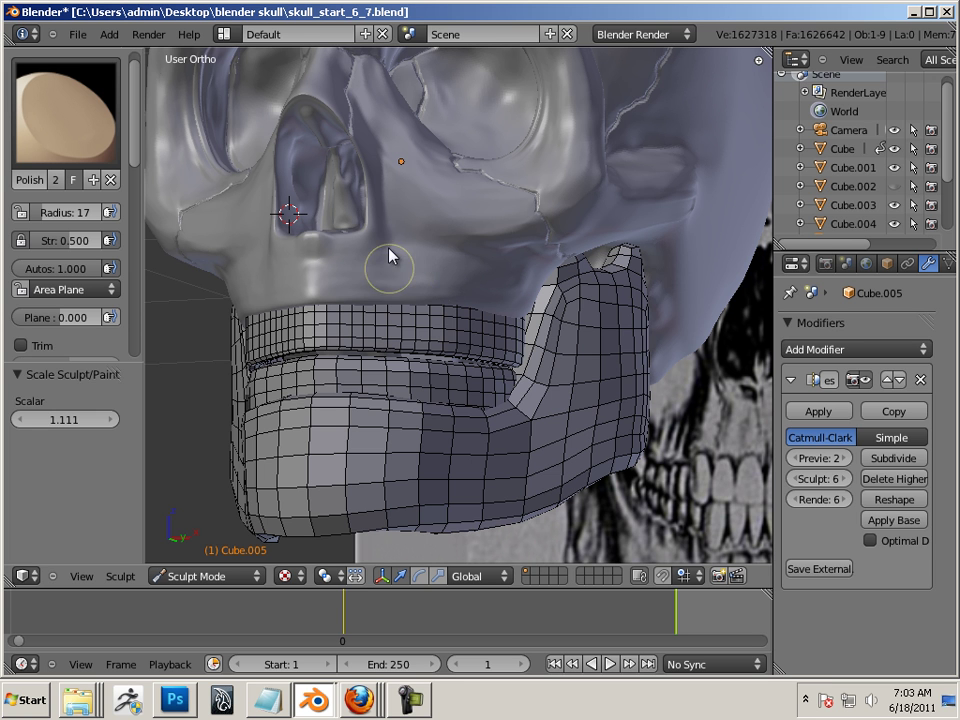
pyautogui.press('f')
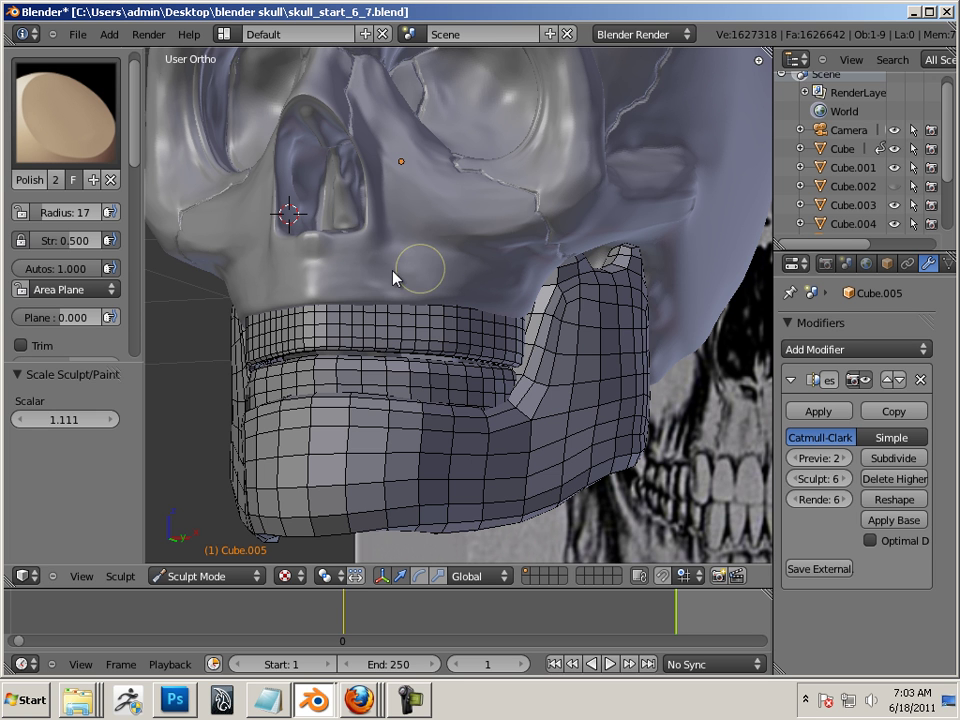
pyautogui.click(392, 274)
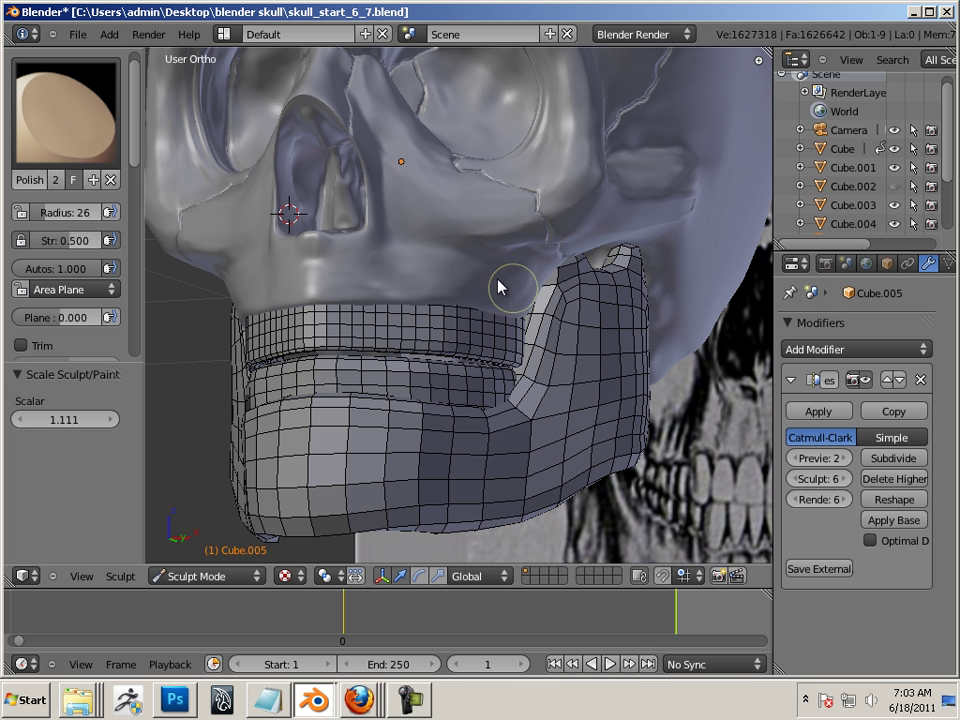
pyautogui.moveTo(213, 478); pyautogui.dragTo(240, 497, button='middle')
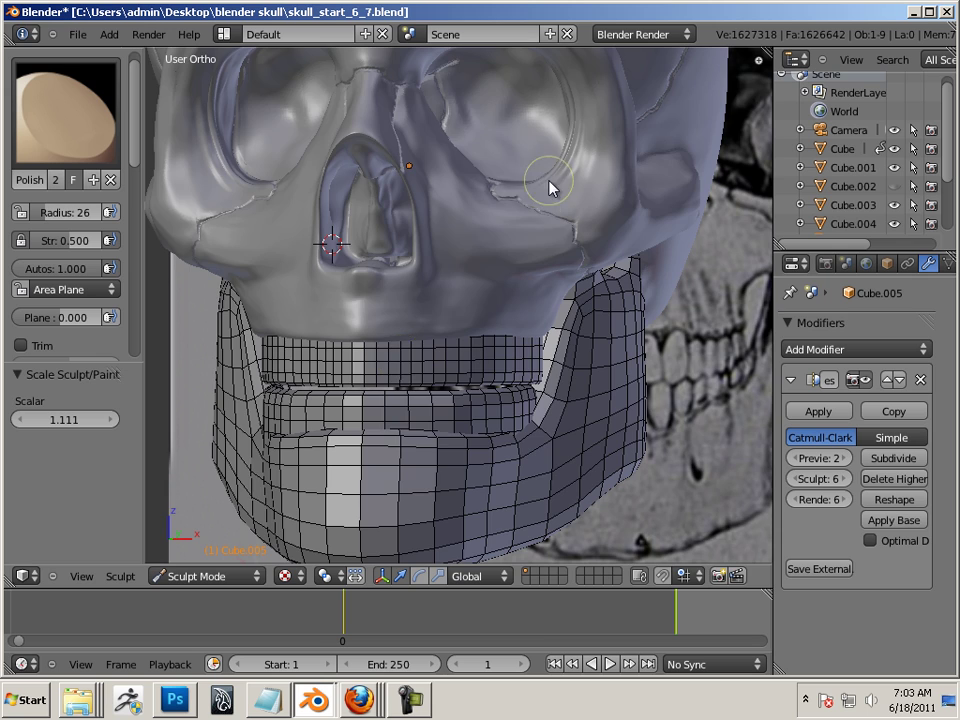
pyautogui.scroll(-4, 407, 161)
pyautogui.moveTo(407, 161); pyautogui.dragTo(267, 215, button='middle')
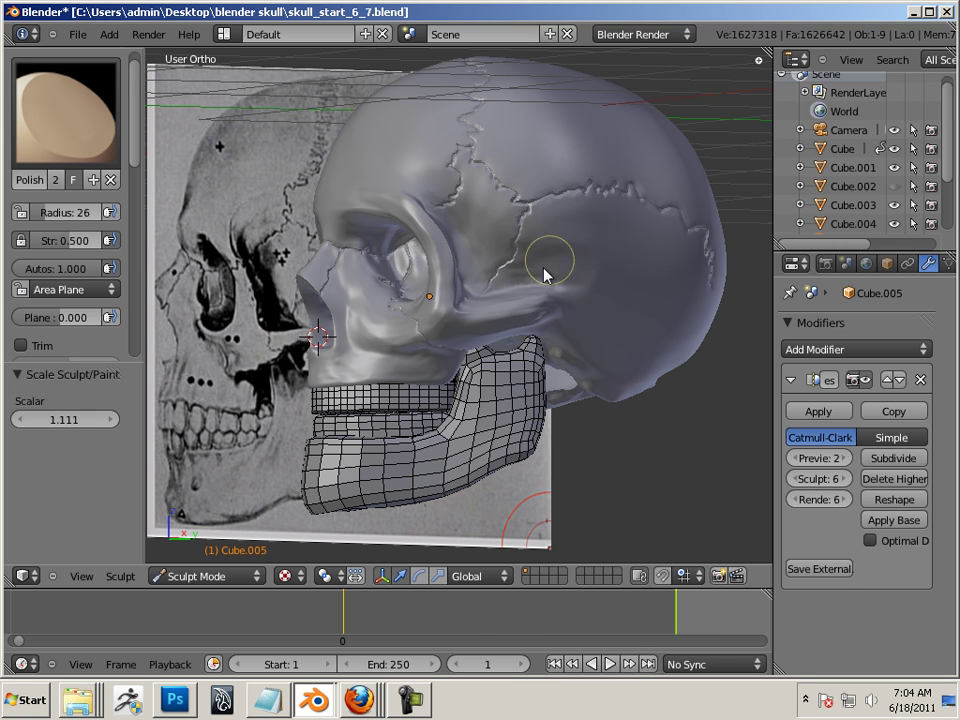
# Reduce the Polish brush's radius to 13
pyautogui.press('[')
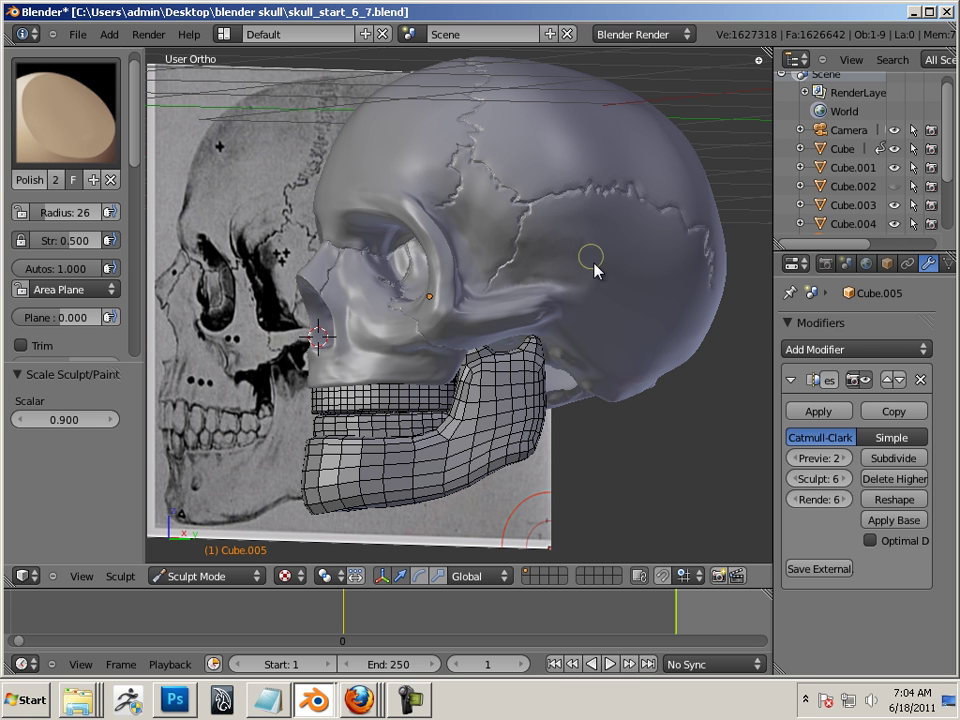
pyautogui.press('[')
pyautogui.press('[')
pyautogui.press('[')
pyautogui.press('[')
pyautogui.press('[')
pyautogui.press('[')
pyautogui.press('[')
pyautogui.moveTo(645, 500); pyautogui.dragTo(566, 345, button='middle')
# Carve into the eye socket with the Draw brush set to Subtract, at radius 26
pyautogui.press('space')
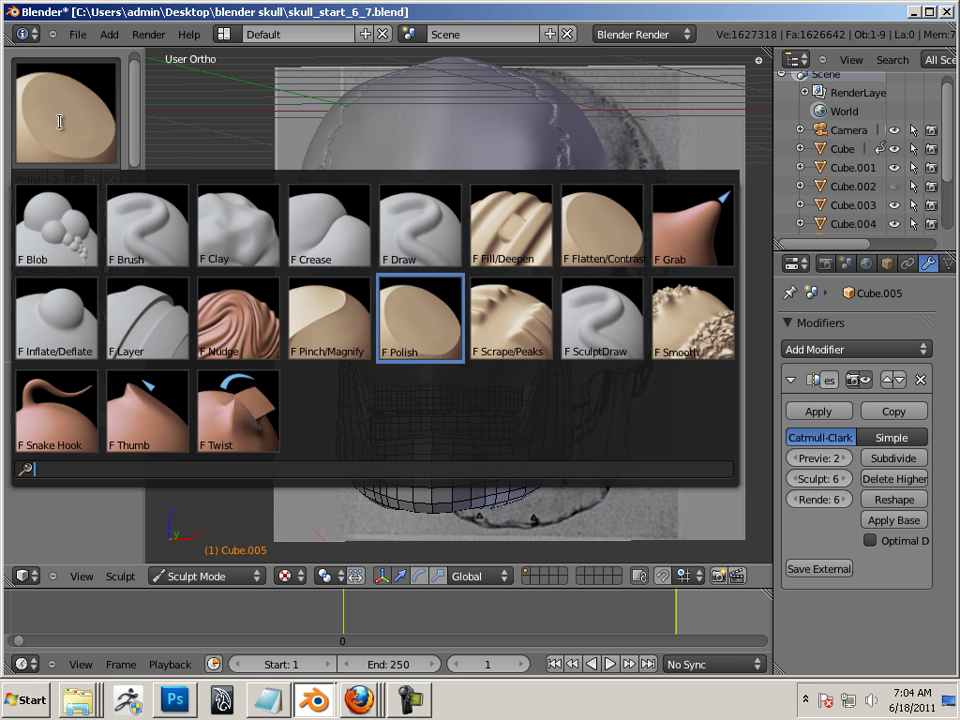
pyautogui.click(430, 218)
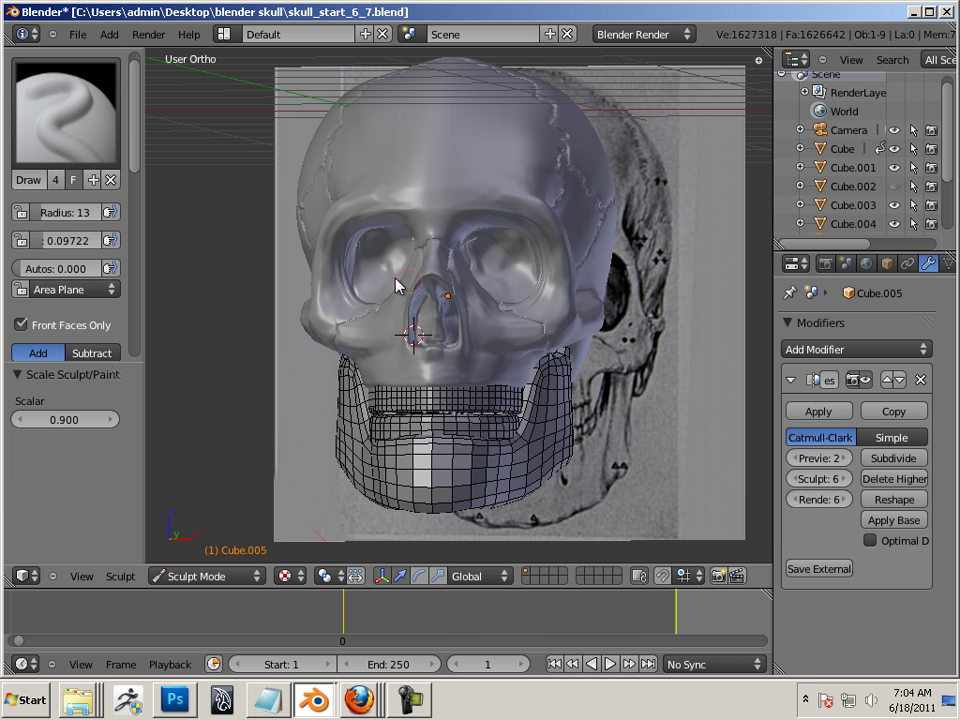
pyautogui.scroll(-4, 135, 195)
pyautogui.click(105, 193)
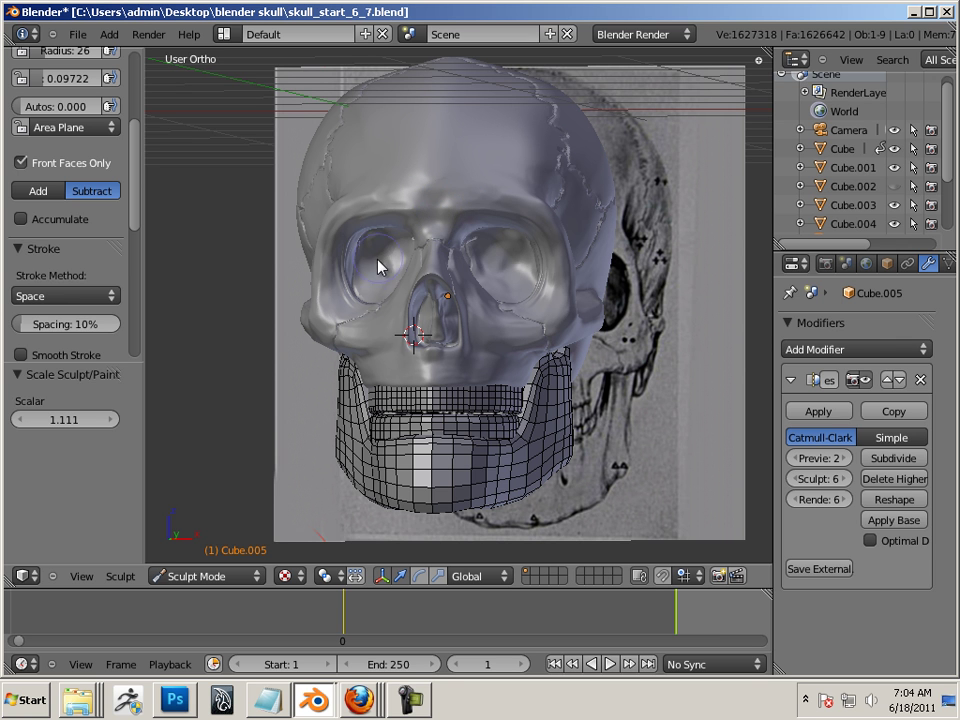
pyautogui.scroll(5, 128, 190)
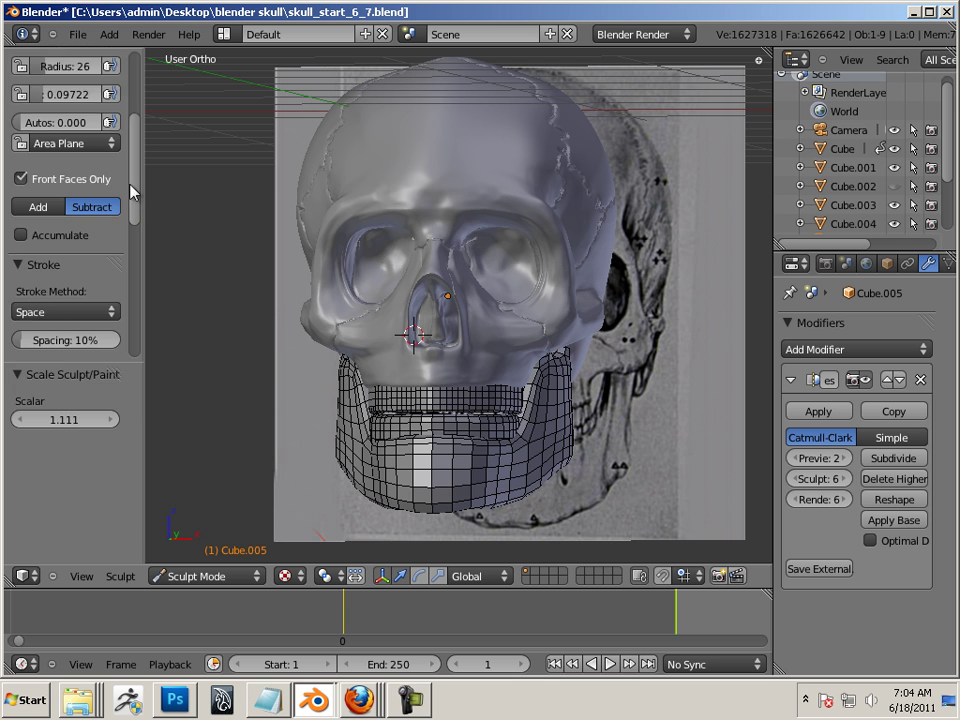
# Flatten the brow area above the nose with the Flatten/Contrast brush, reducing its radius to 23
pyautogui.click(66, 94)
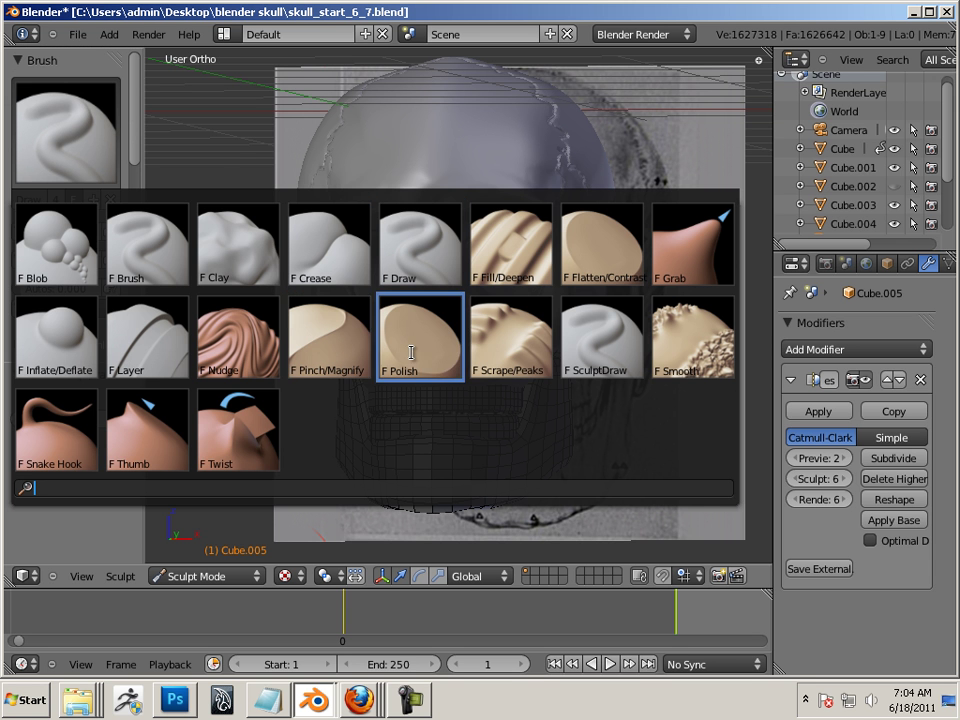
pyautogui.click(604, 262)
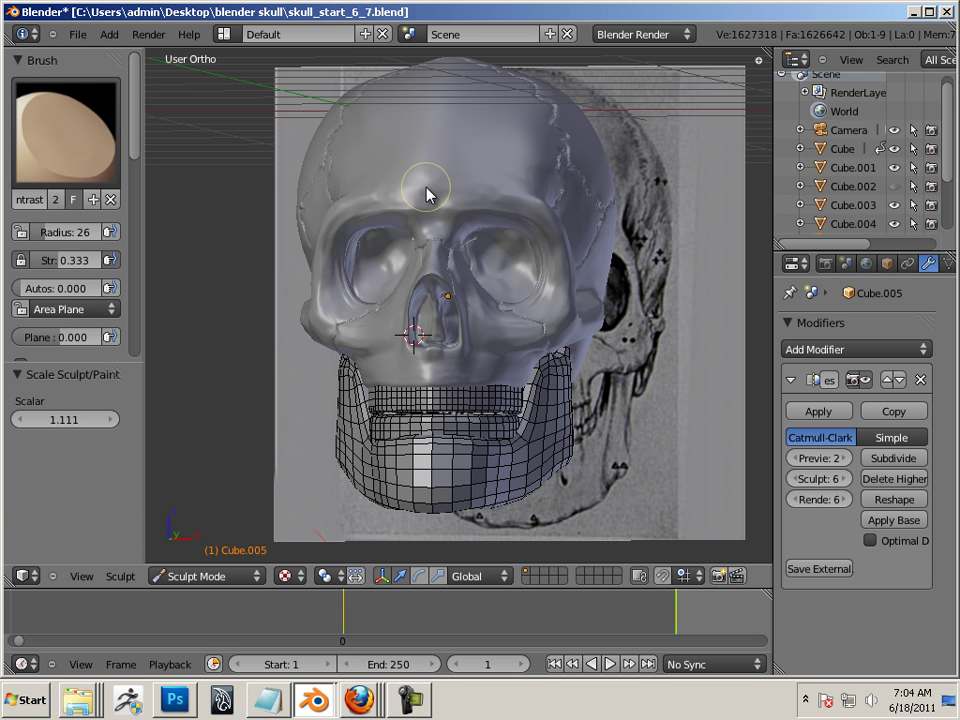
pyautogui.press('-')
pyautogui.press('[')
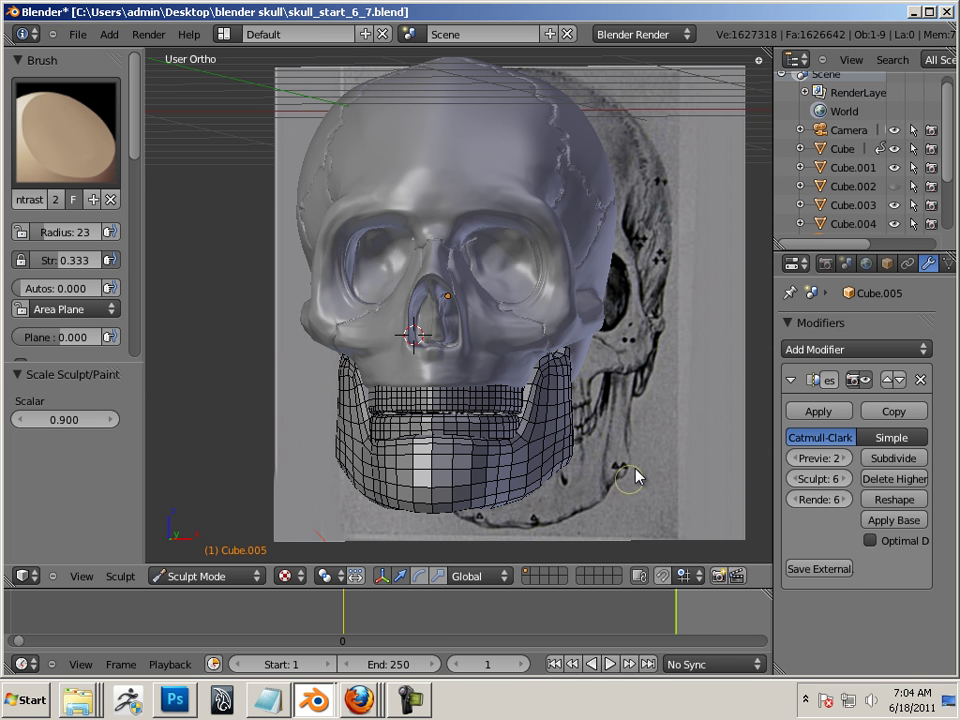
pyautogui.moveTo(632, 474); pyautogui.dragTo(516, 227, button='middle')
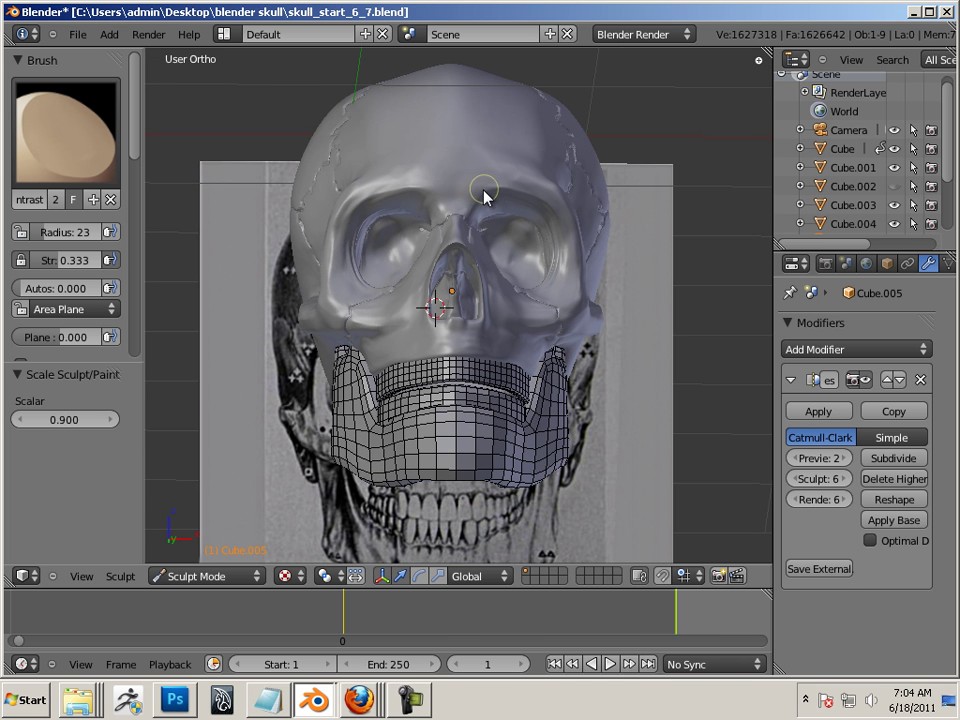
# Flatten the brow ridge and the outer rim of the eye socket with the Flatten/Contrast brush at radius 15
pyautogui.press('[')
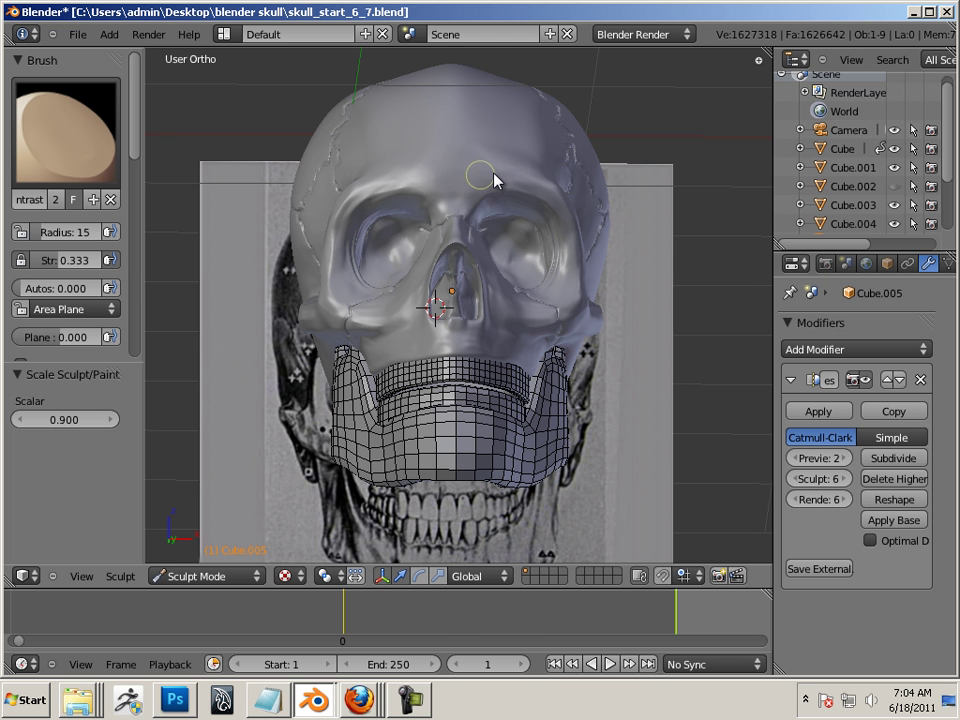
pyautogui.moveTo(739, 231); pyautogui.dragTo(446, 219, button='middle')
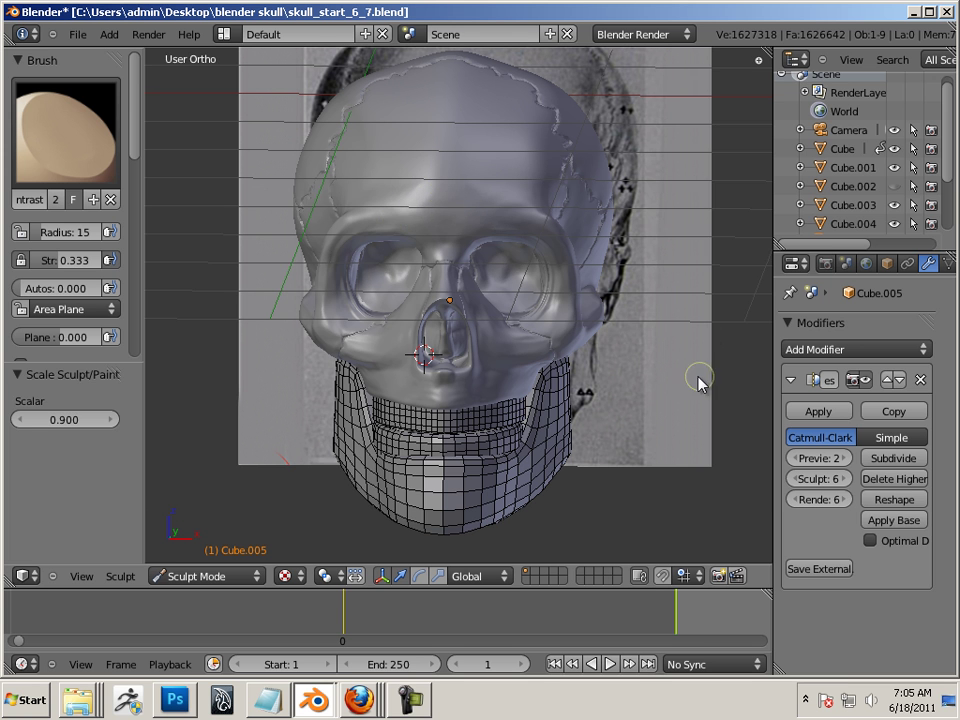
pyautogui.moveTo(699, 383); pyautogui.dragTo(489, 260, button='middle')
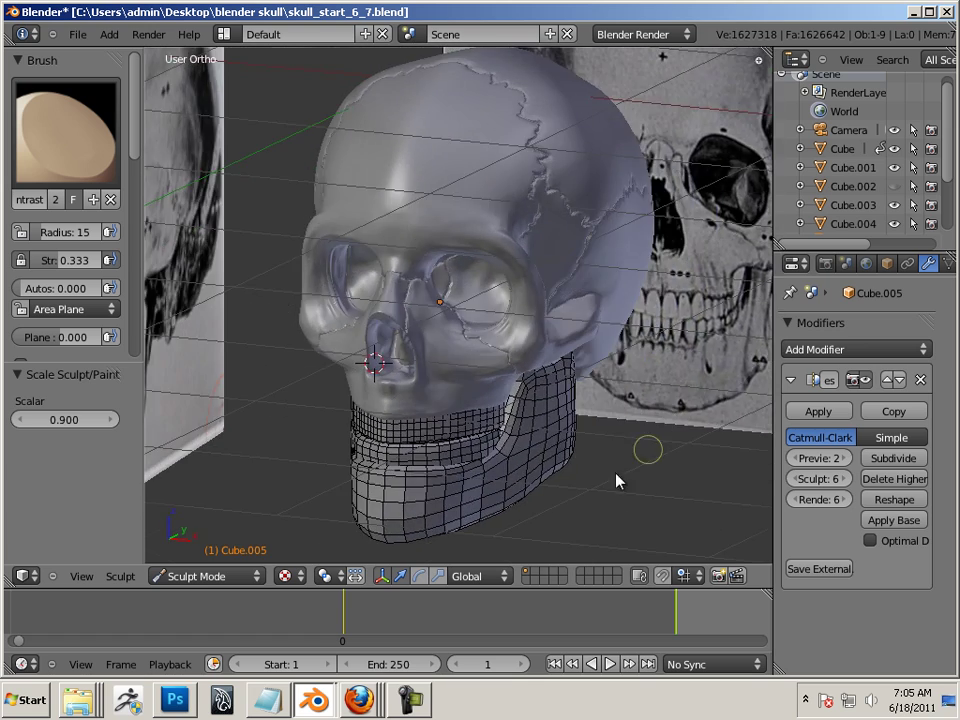
pyautogui.moveTo(616, 481); pyautogui.dragTo(325, 342, button='middle')
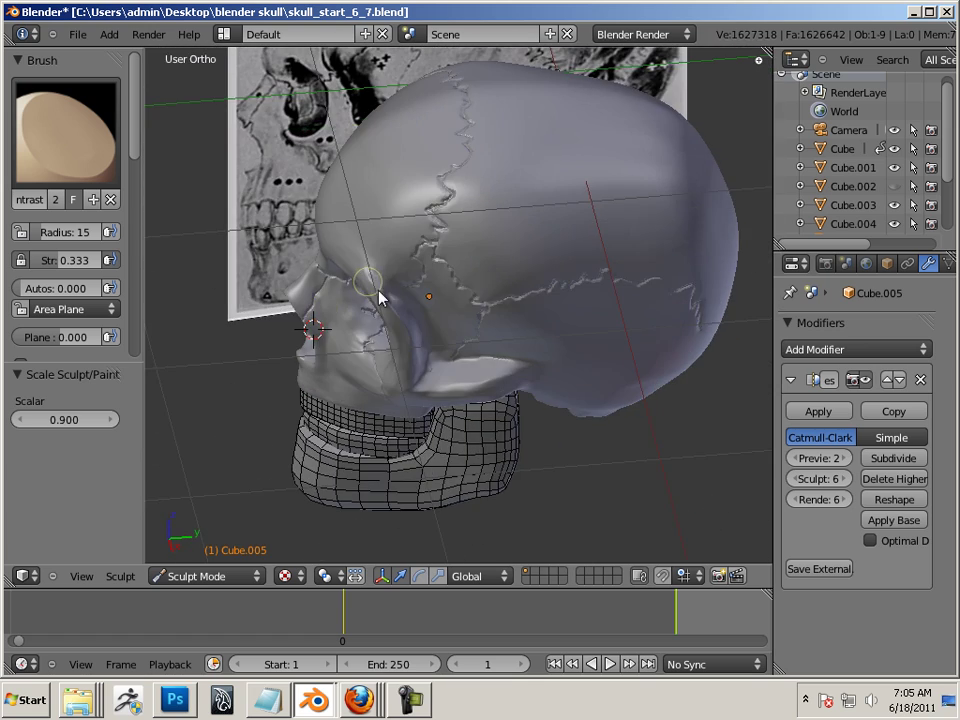
pyautogui.moveTo(379, 292); pyautogui.dragTo(408, 318)
pyautogui.moveTo(198, 478); pyautogui.dragTo(386, 392, button='middle')
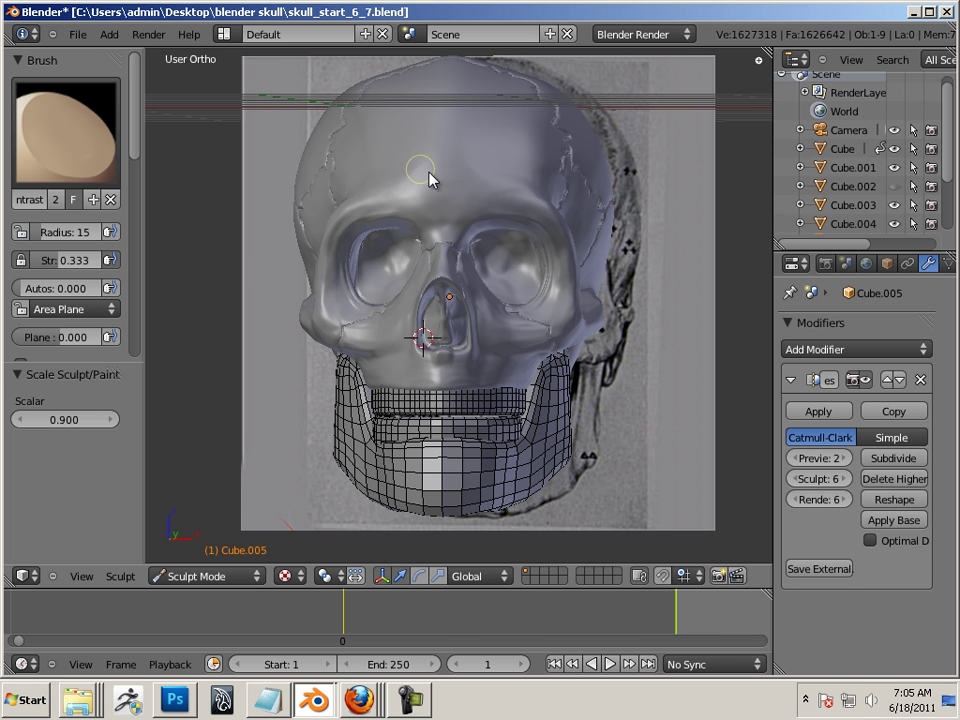
pyautogui.moveTo(671, 450); pyautogui.dragTo(628, 368, button='middle')
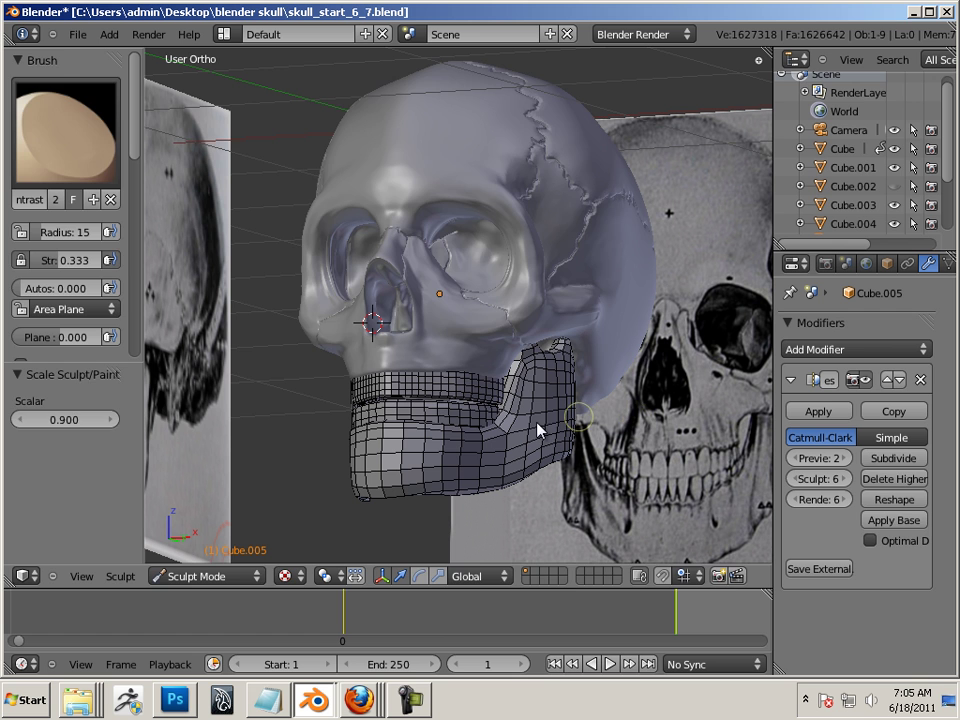
pyautogui.press('Tab')
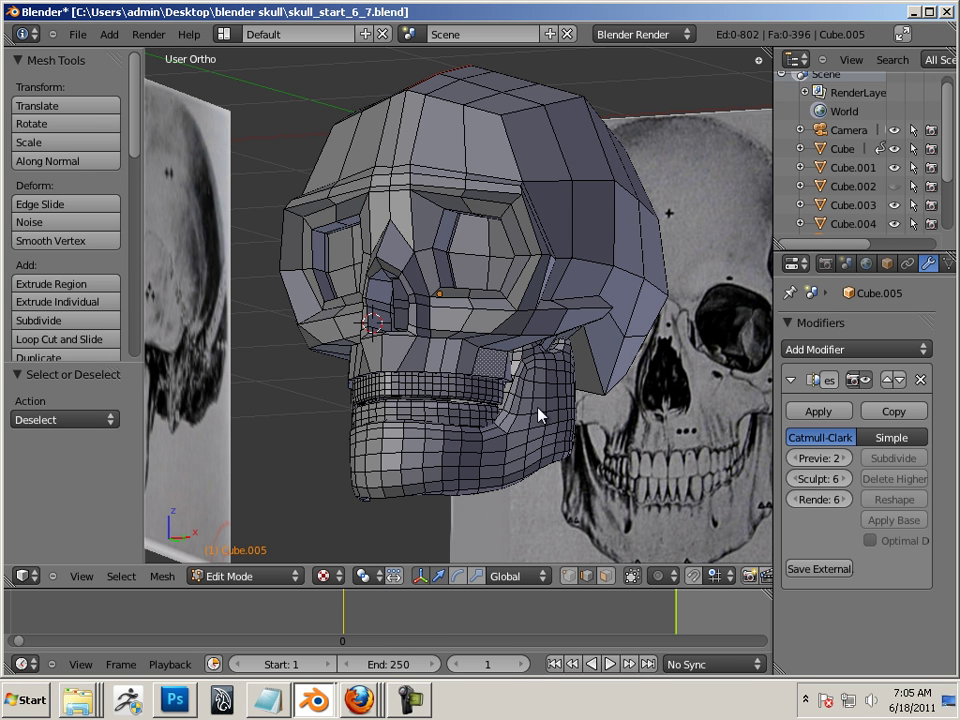
pyautogui.press('Tab')
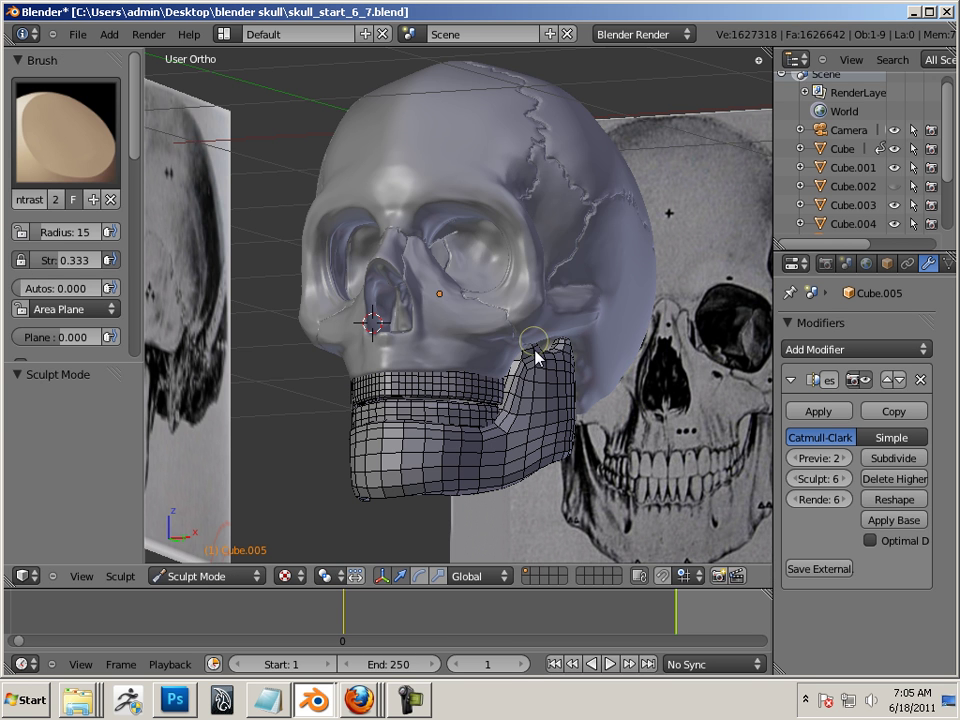
pyautogui.moveTo(525, 403)
pyautogui.mouseDown()
pyautogui.moveTo(464, 446)
pyautogui.moveTo(504, 444)
pyautogui.mouseUp()
pyautogui.click(185, 578)
pyautogui.click(200, 558)
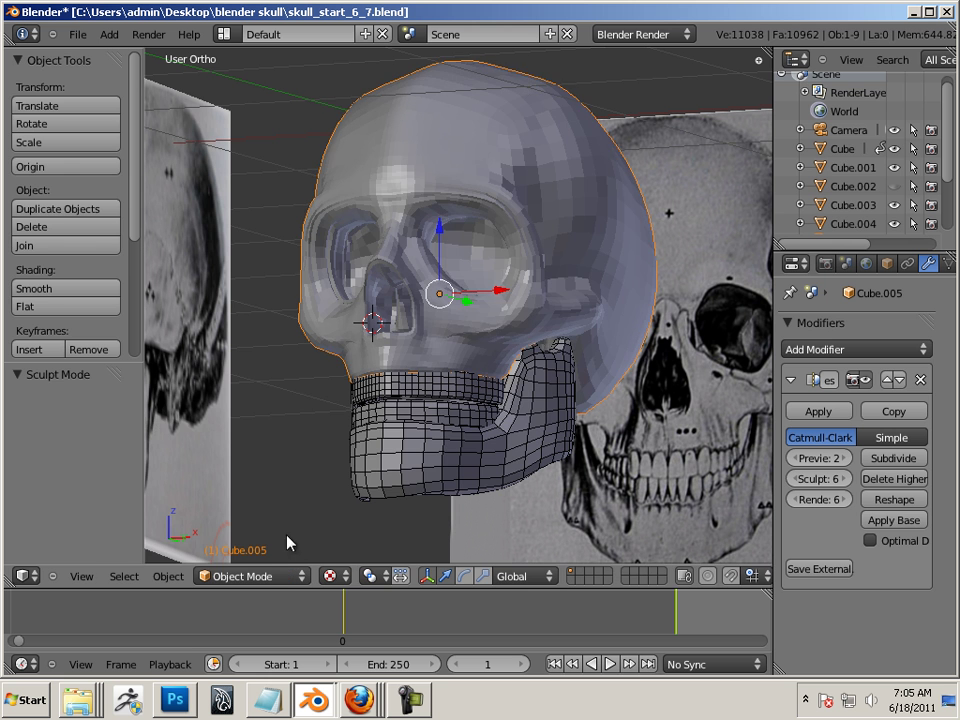
pyautogui.rightClick(413, 484)
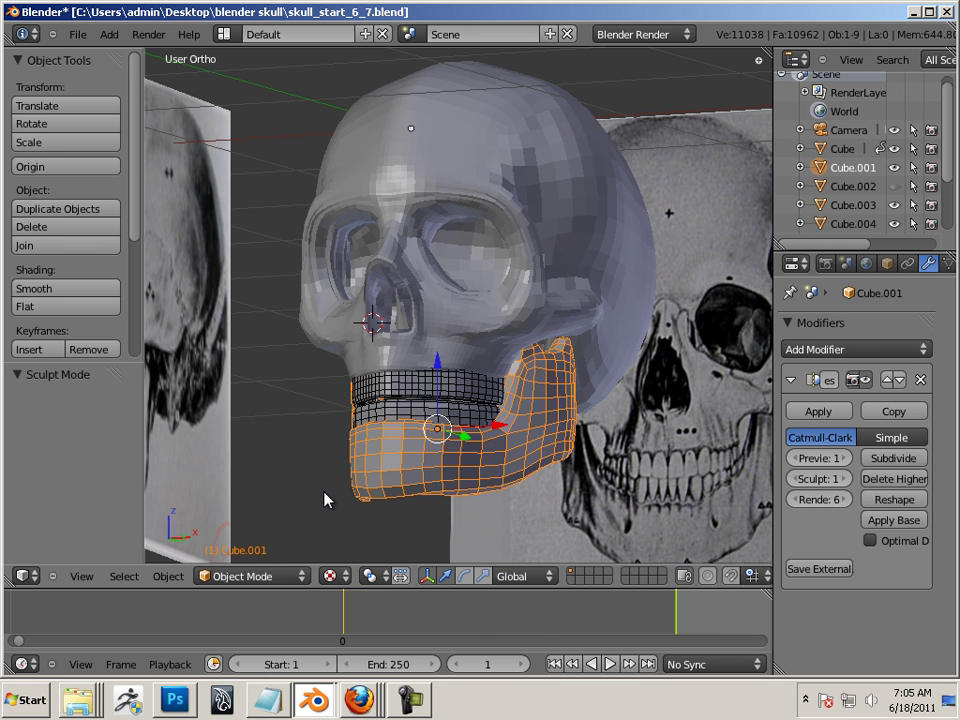
pyautogui.moveTo(280, 500); pyautogui.dragTo(403, 433, button='middle')
pyautogui.scroll(2, 407, 514)
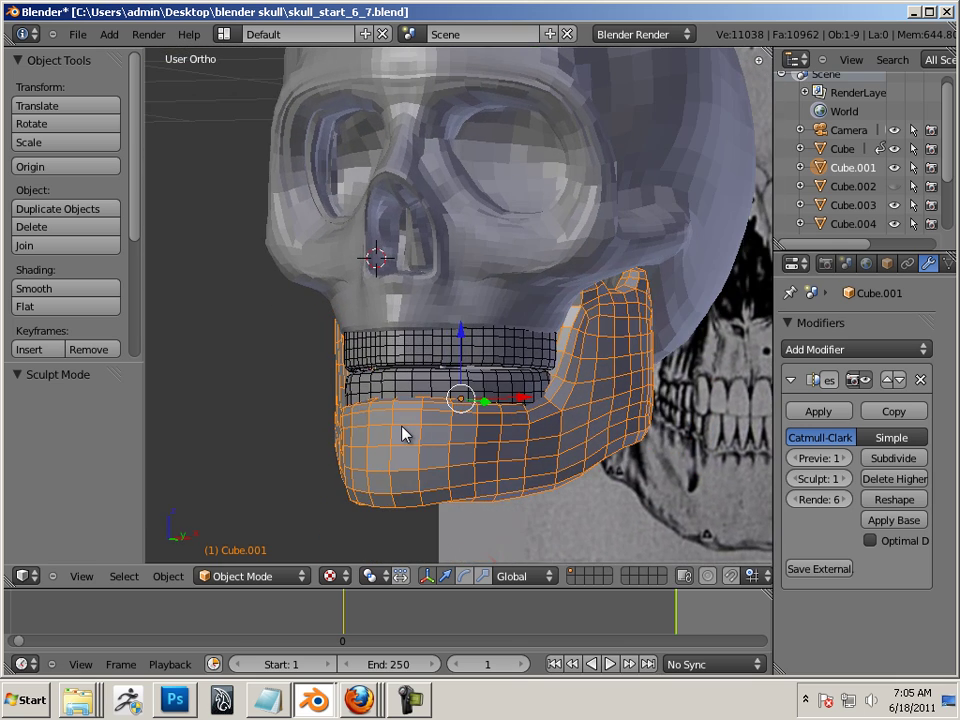
pyautogui.rightClick(590, 261)
pyautogui.press('Tab')
pyautogui.press('Tab')
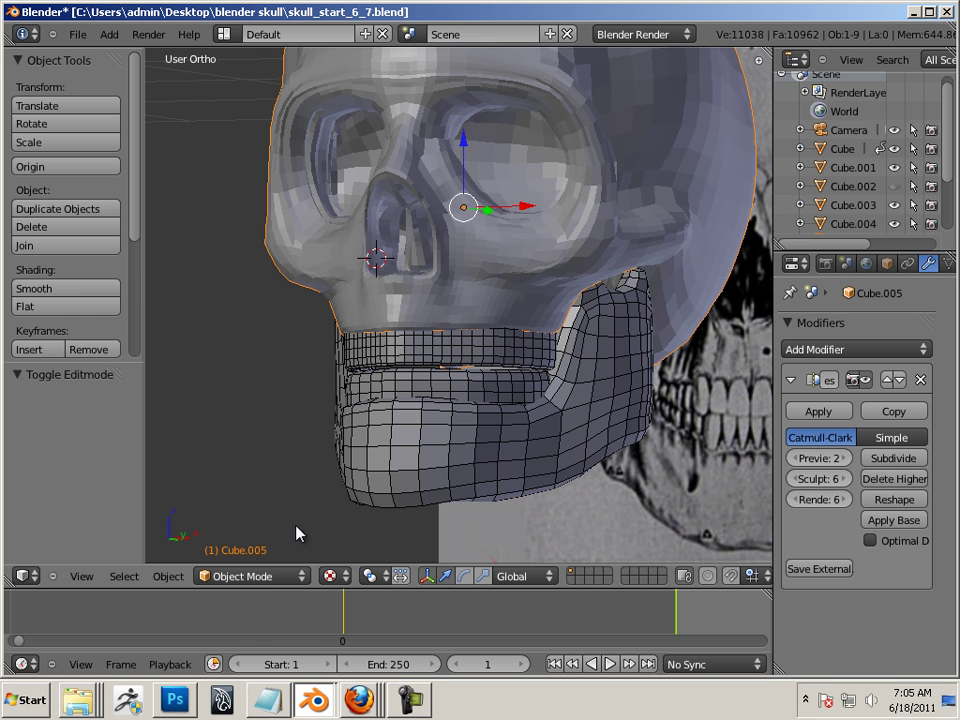
pyautogui.click(257, 576)
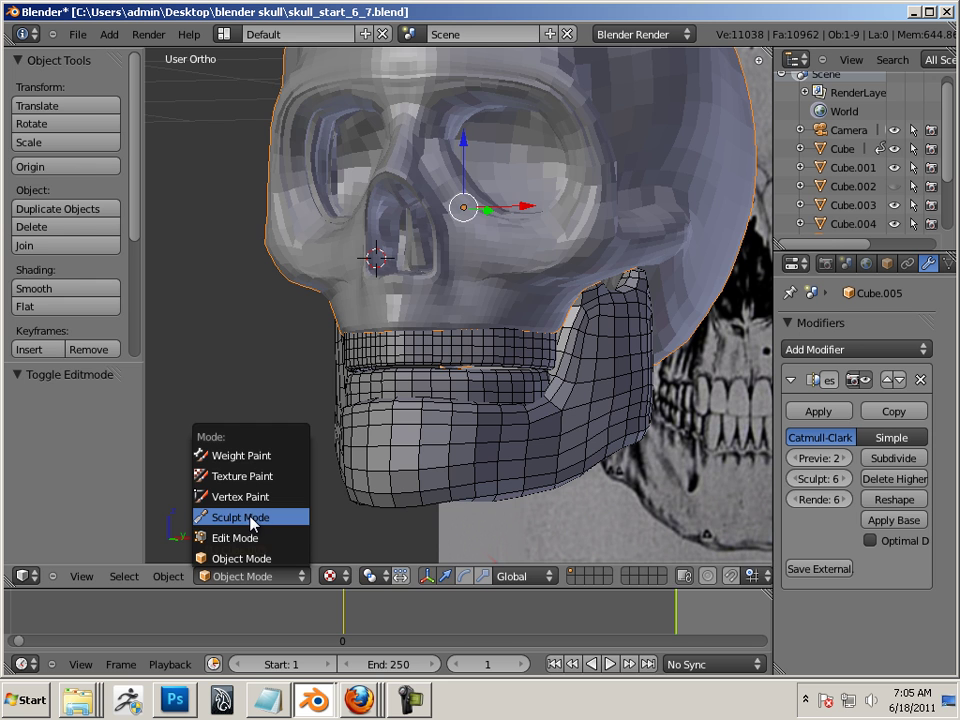
pyautogui.click(255, 517)
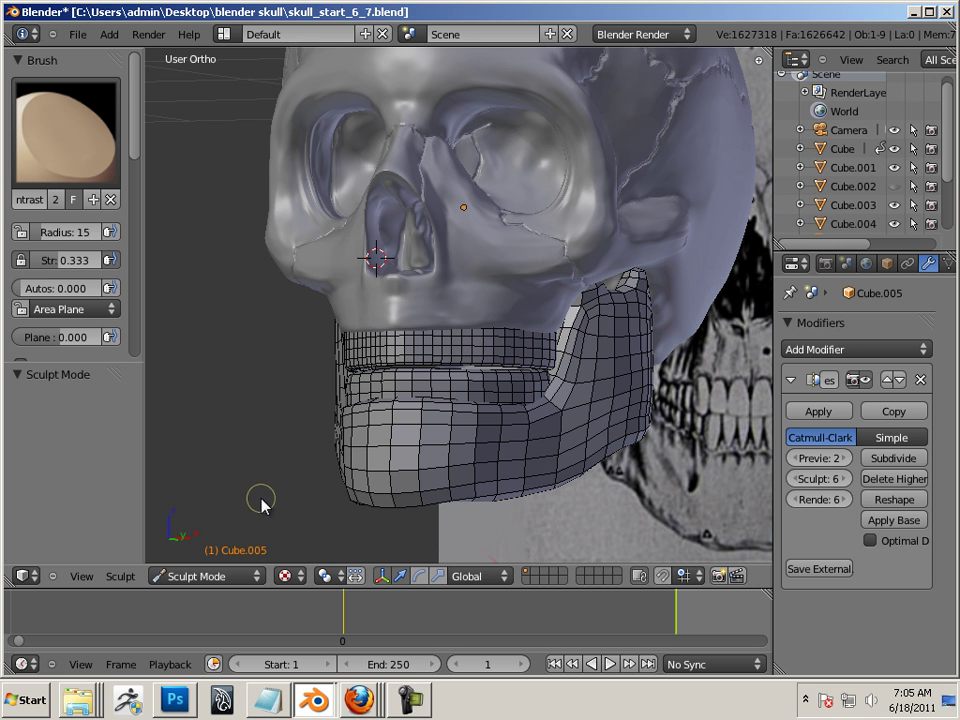
pyautogui.moveTo(291, 480); pyautogui.dragTo(351, 470, button='middle')
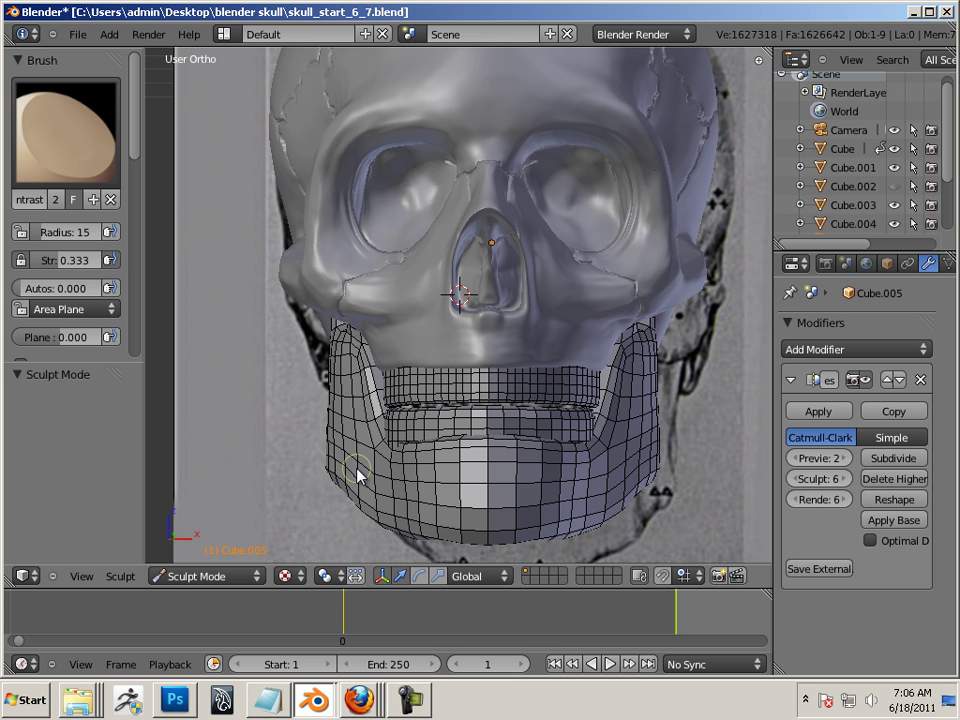
pyautogui.press('Tab')
pyautogui.press('a')
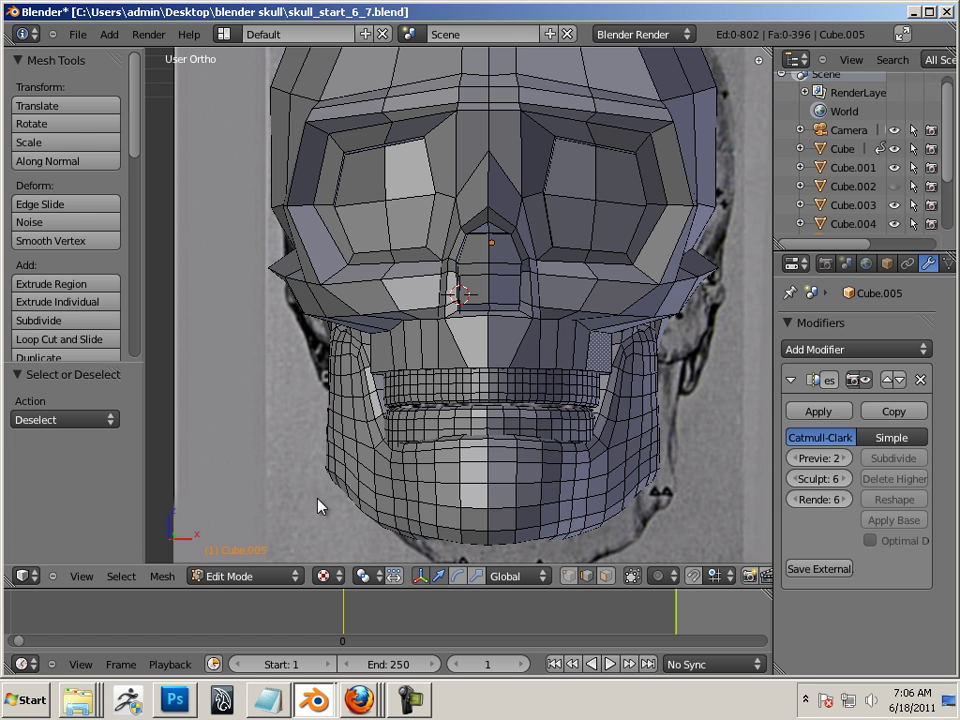
pyautogui.press('Tab')
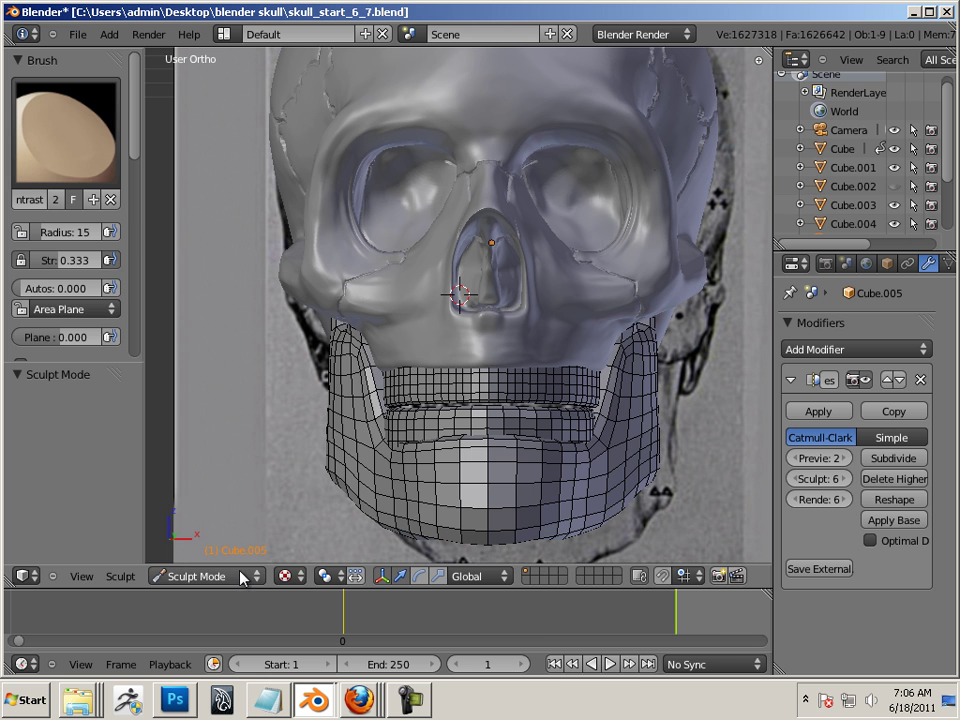
# Take the skull out of Sculpt Mode, select the lower jaw and switch it to Sculpt Mode
pyautogui.click(240, 577)
pyautogui.click(231, 557)
pyautogui.rightClick(405, 505)
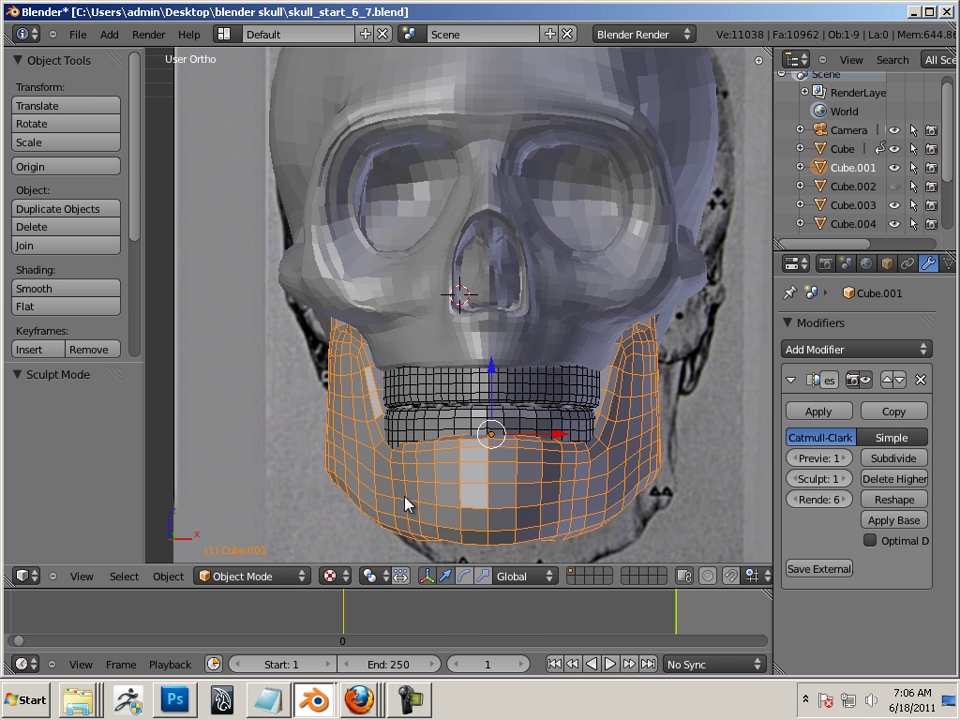
pyautogui.moveTo(500, 505); pyautogui.dragTo(287, 603, button='middle')
pyautogui.click(284, 576)
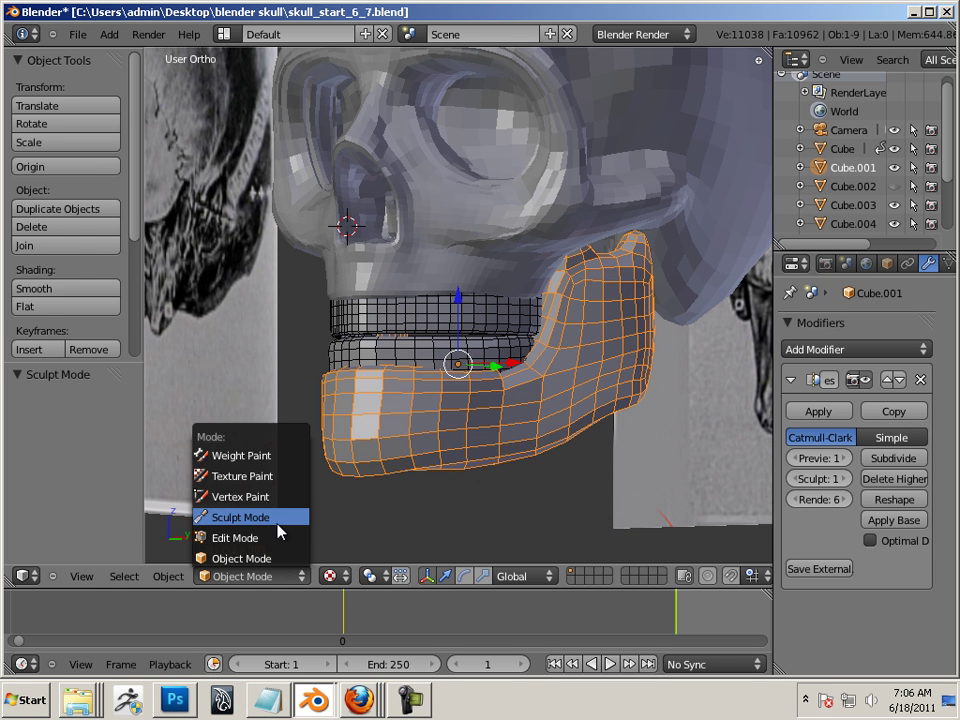
pyautogui.click(284, 528)
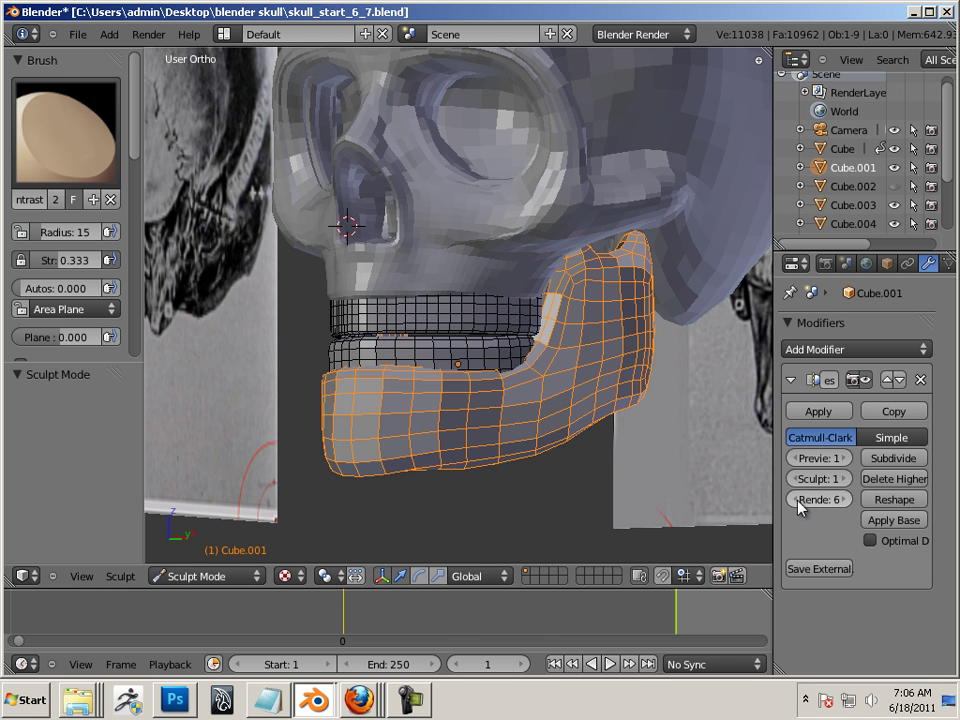
# Raise the Multiresolution sculpt level of the lower jaw to 3
pyautogui.scroll(-5, 643, 537)
pyautogui.moveTo(583, 493); pyautogui.dragTo(565, 505, button='middle')
pyautogui.scroll(4, 565, 505)
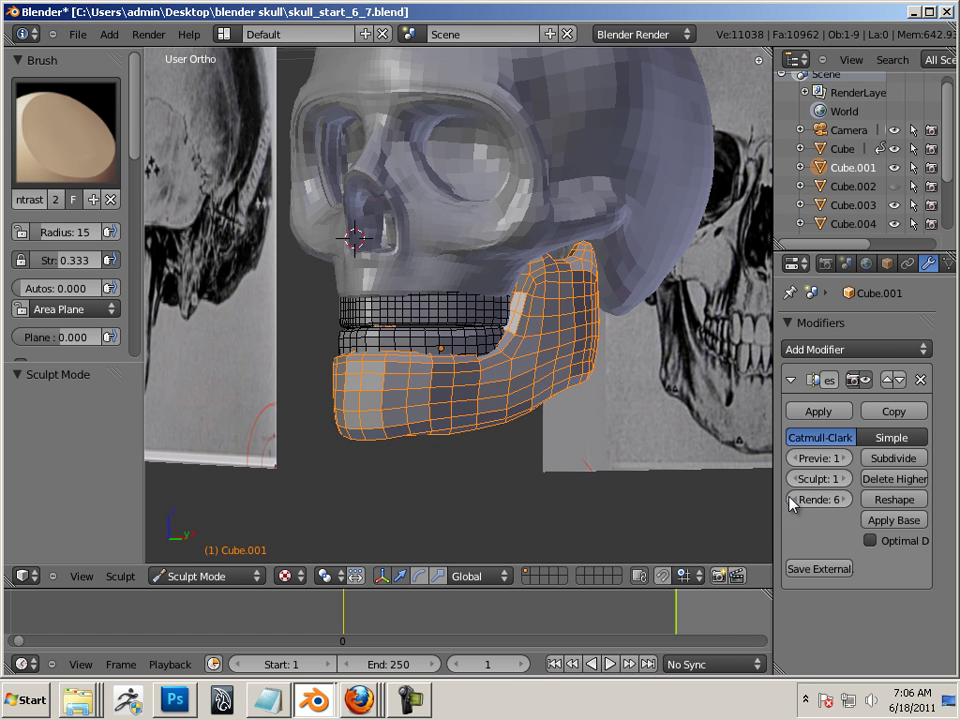
pyautogui.click(839, 479)
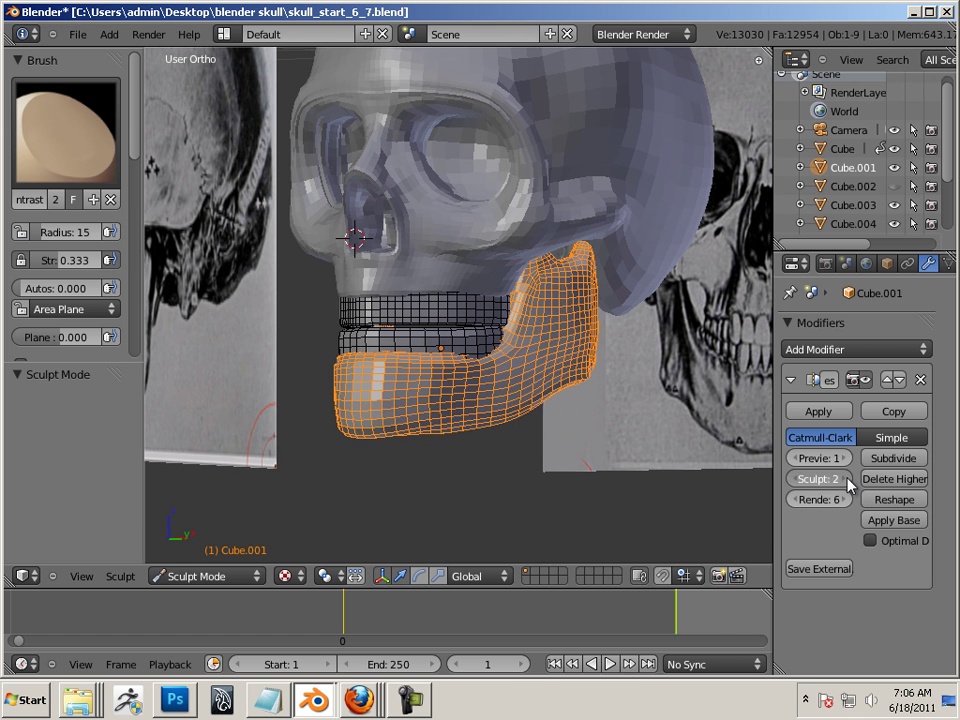
pyautogui.click(839, 479)
pyautogui.moveTo(705, 503); pyautogui.dragTo(533, 500, button='middle')
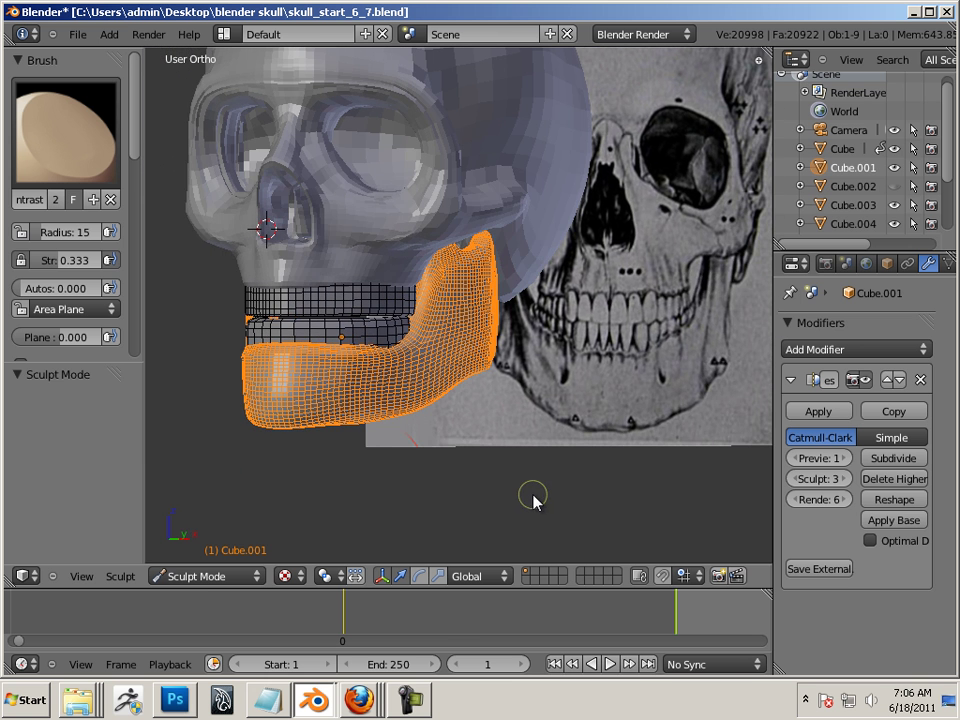
# Choose the Draw brush and set it to Add for building up the lower jaw
pyautogui.click(64, 128)
pyautogui.click(425, 255)
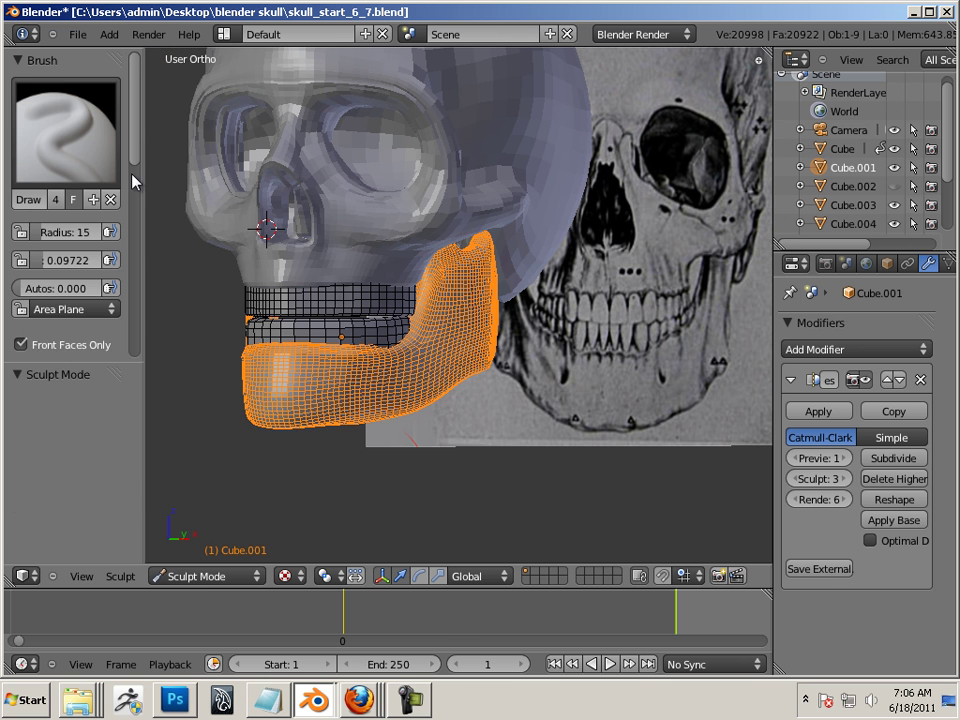
pyautogui.scroll(-5, 135, 190)
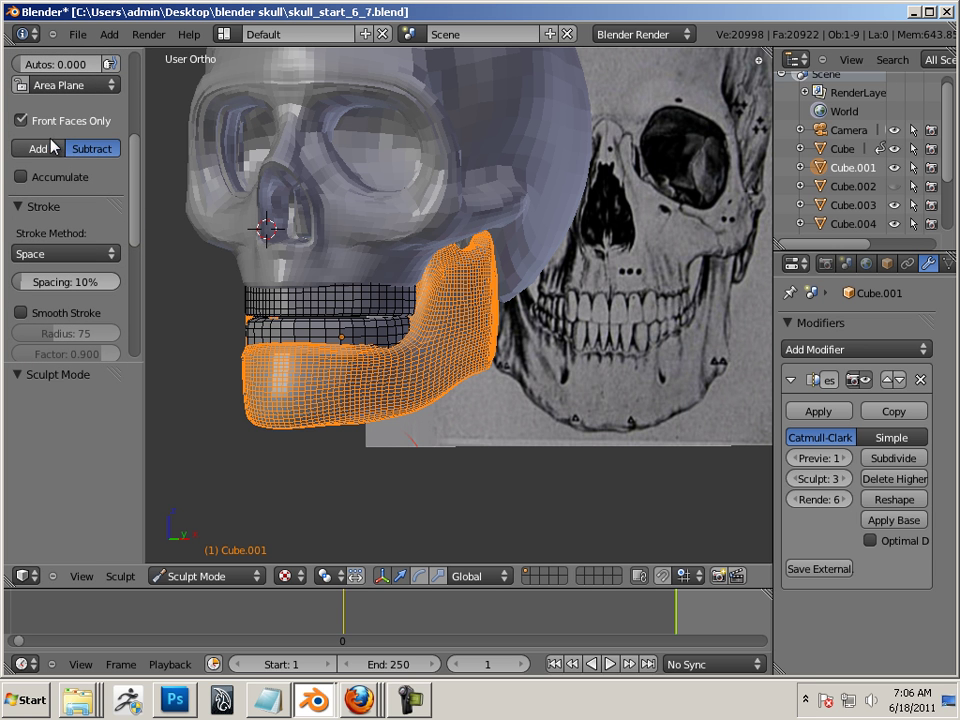
pyautogui.click(52, 145)
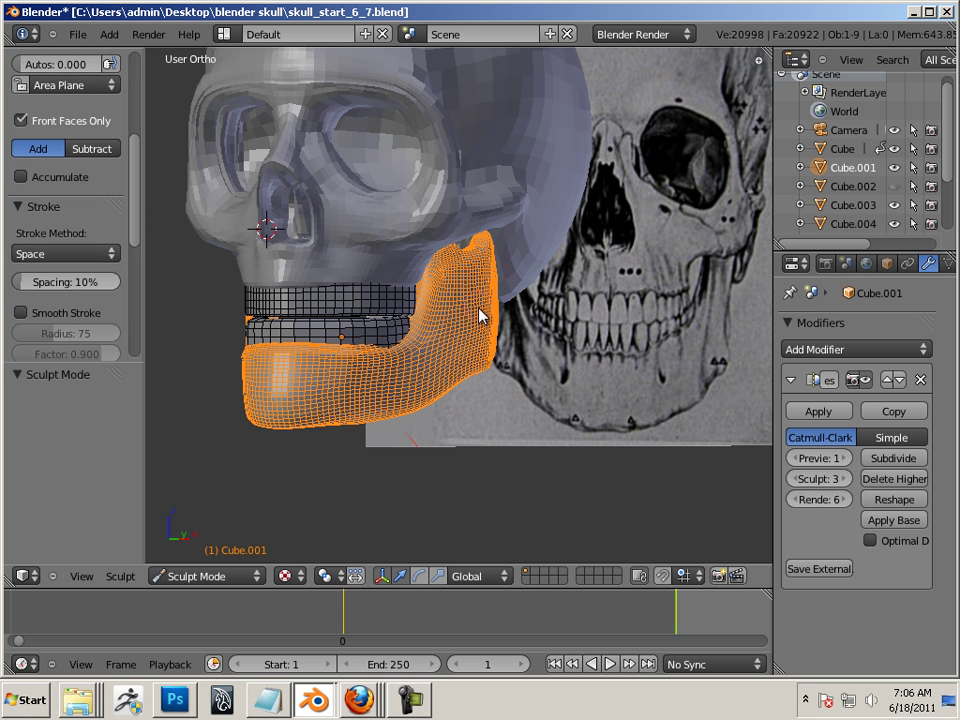
pyautogui.press(']')
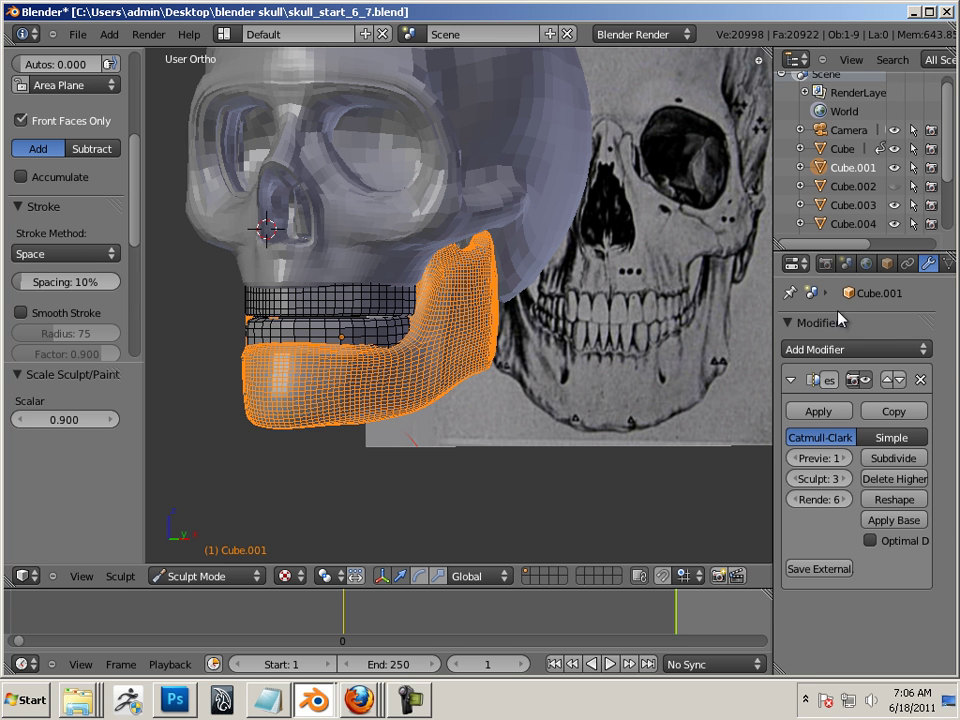
# Turn off the wireframe display of the lower jaw
pyautogui.click(886, 263)
pyautogui.scroll(-5, 850, 452)
pyautogui.click(790, 567)
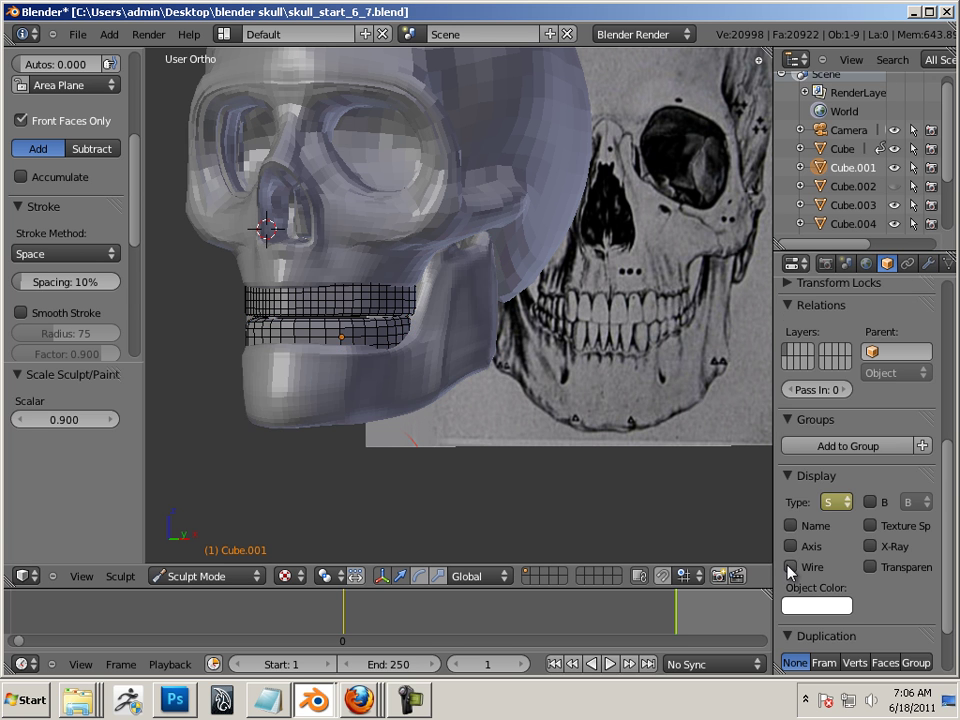
# Build up the rear edge of the jaw's upright branch with the Draw brush at radius 27
pyautogui.press(']')
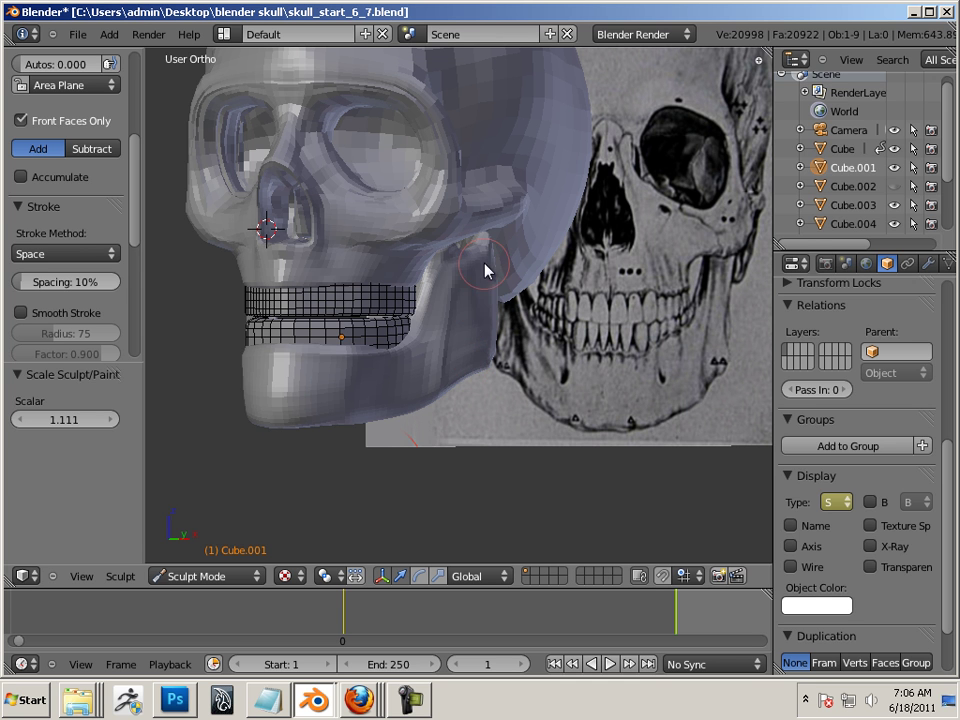
pyautogui.moveTo(484, 268); pyautogui.dragTo(484, 370)
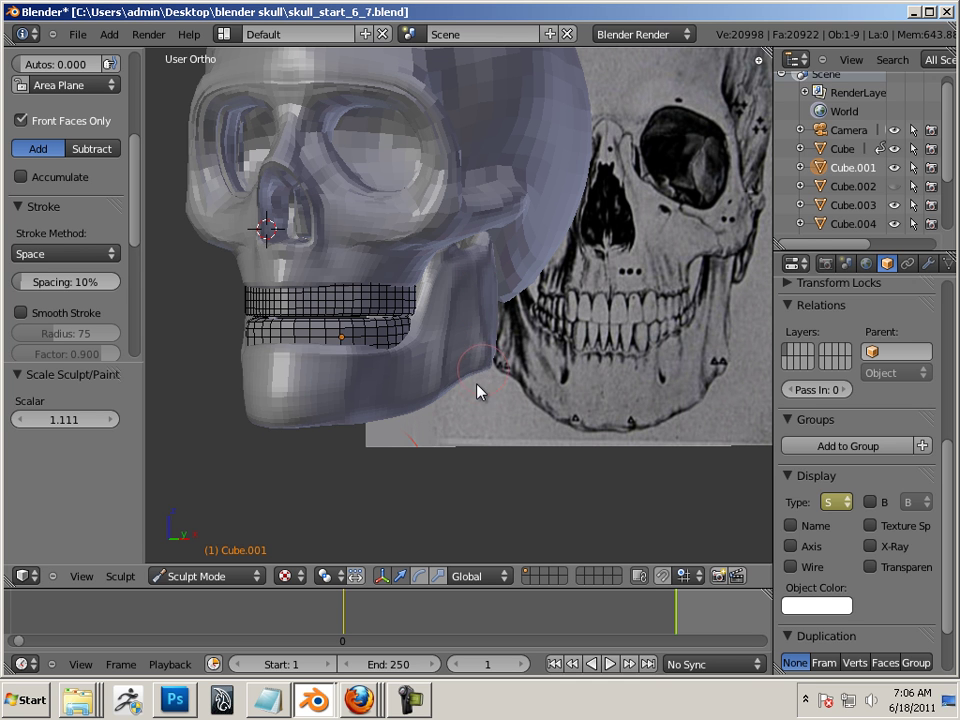
pyautogui.moveTo(506, 520); pyautogui.dragTo(388, 420, button='middle')
pyautogui.moveTo(413, 480); pyautogui.dragTo(446, 285, button='middle')
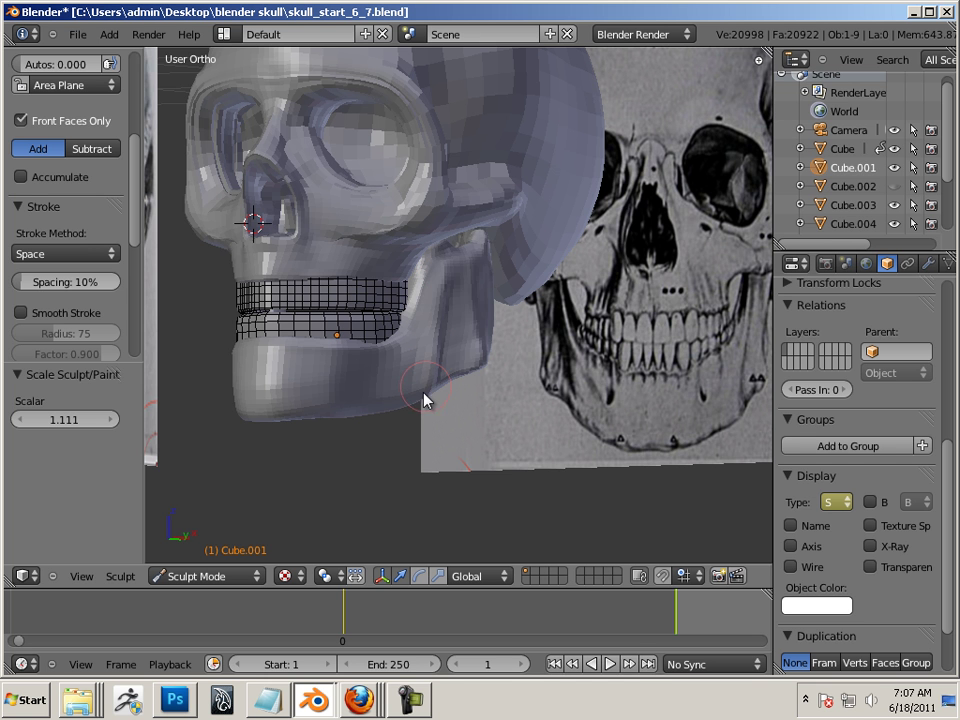
pyautogui.moveTo(424, 503); pyautogui.dragTo(355, 370, button='middle')
pyautogui.moveTo(354, 446); pyautogui.dragTo(435, 378, button='middle')
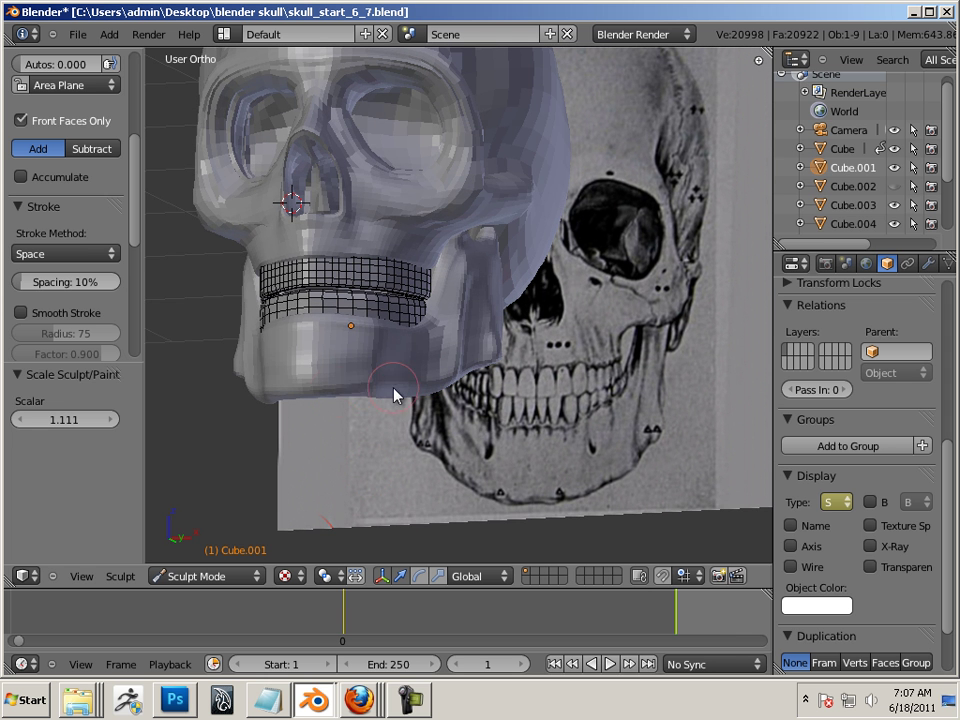
# Thicken the underside of the lower jaw from its rear corner to the chin with the Inflate/Deflate brush, increasing its radius to 42
pyautogui.moveTo(368, 446); pyautogui.dragTo(337, 210, button='middle')
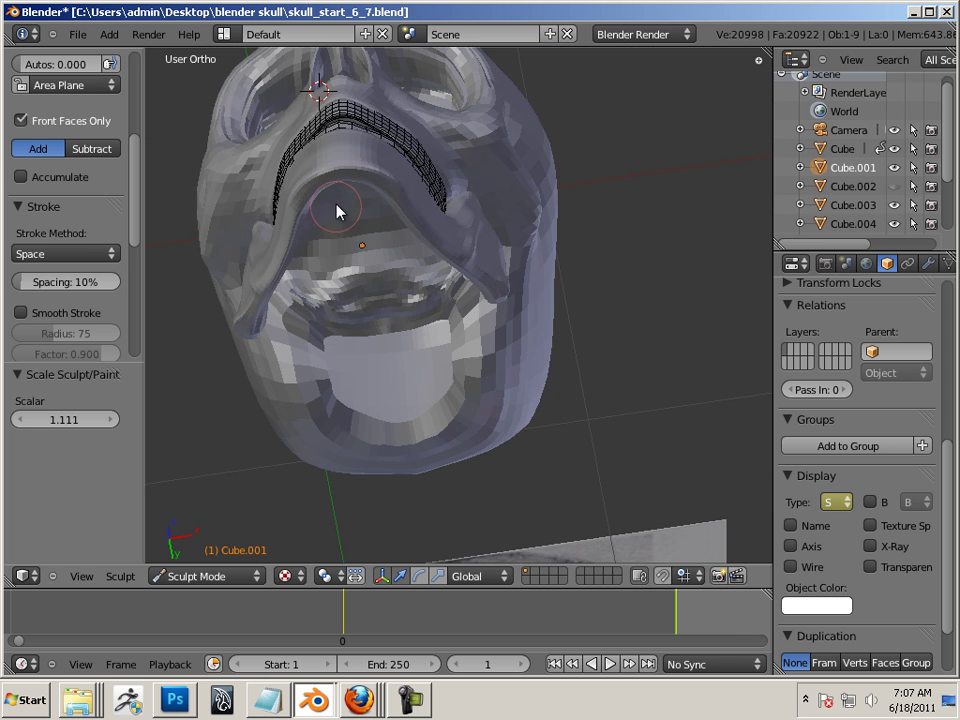
pyautogui.moveTo(336, 326); pyautogui.dragTo(332, 221, button='middle')
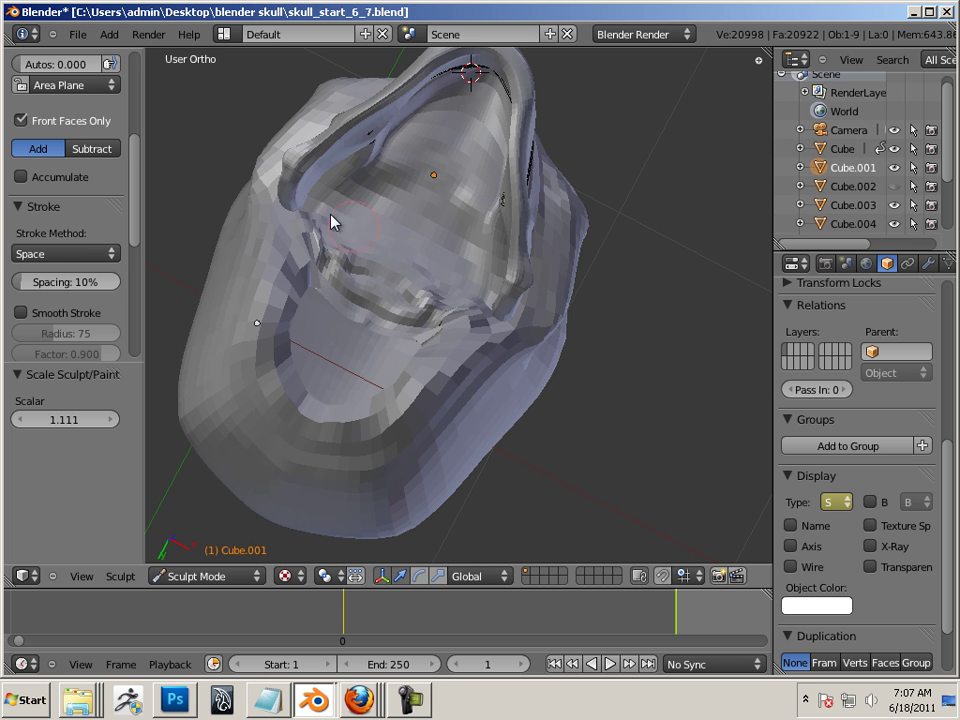
pyautogui.scroll(5, 66, 118)
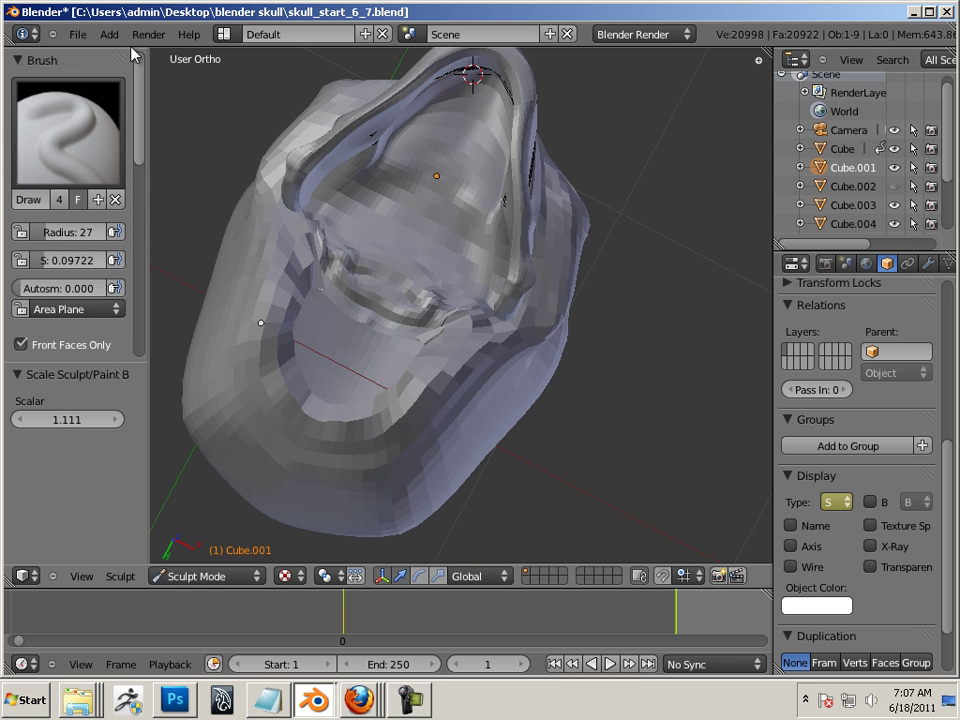
pyautogui.click(66, 118)
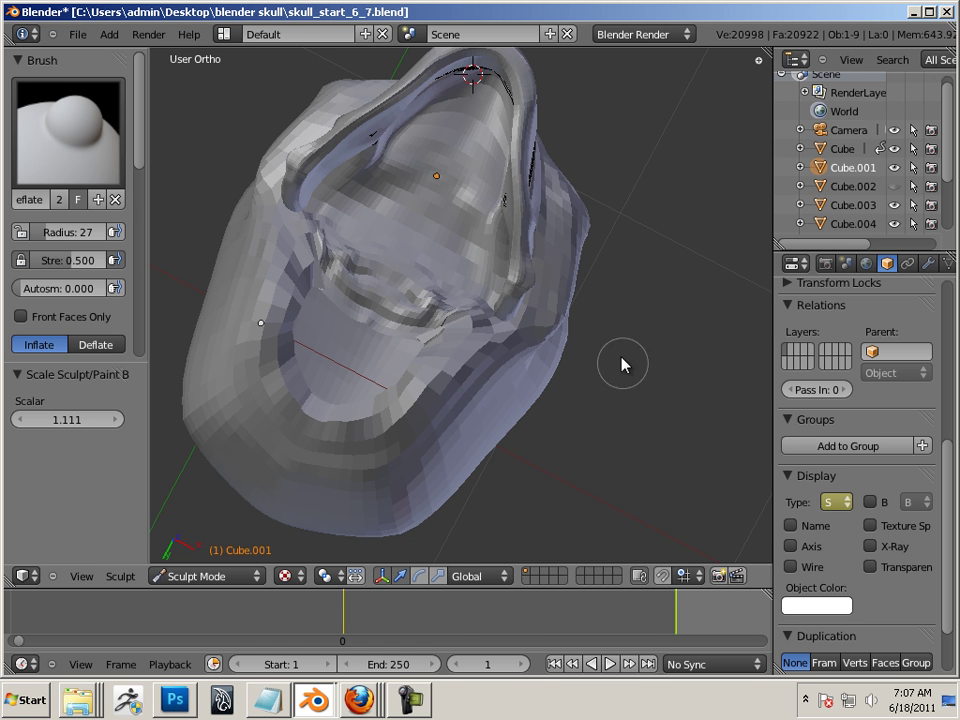
pyautogui.scroll(3, 626, 379)
pyautogui.moveTo(641, 321)
pyautogui.keyDown('shift'); pyautogui.mouseDown(button='middle')
pyautogui.moveTo(660, 426)
pyautogui.moveTo(654, 418)
pyautogui.mouseUp(button='middle'); pyautogui.keyUp('shift')
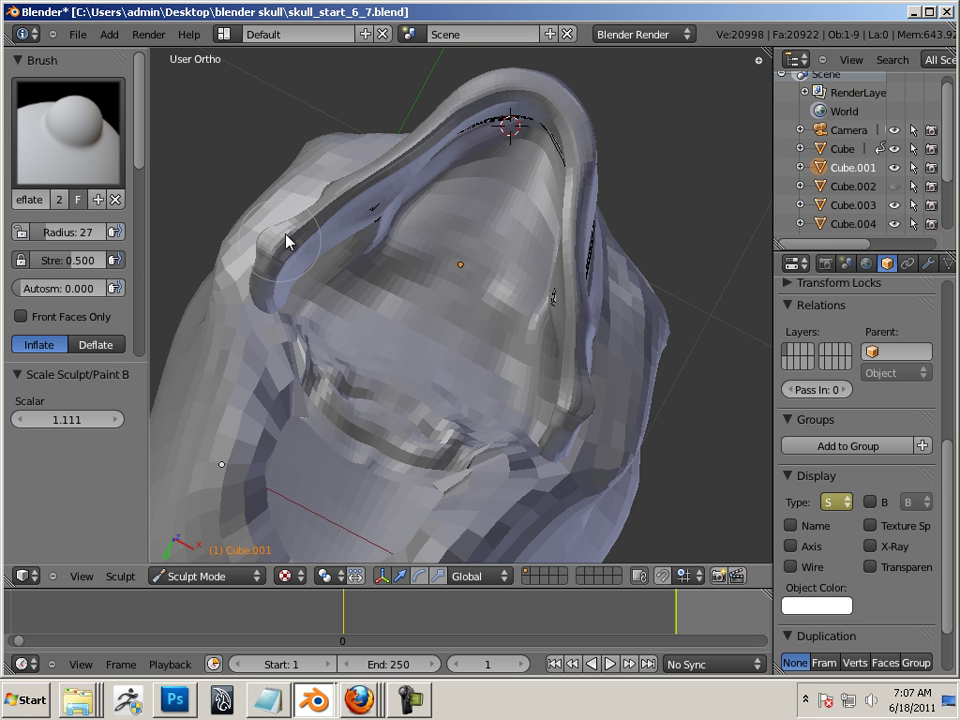
pyautogui.press('-')
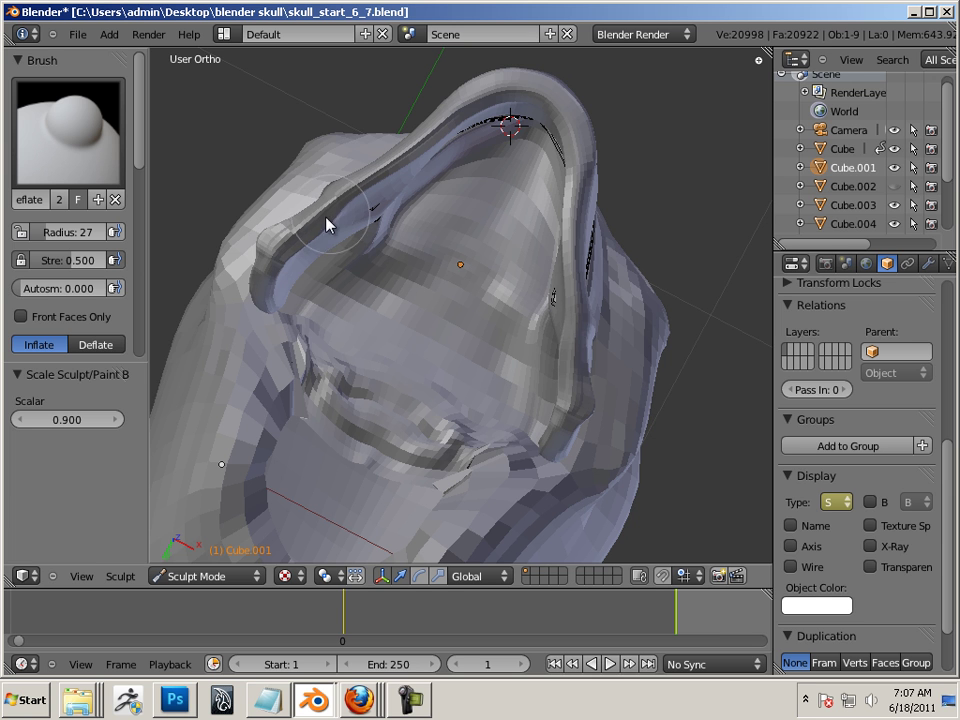
pyautogui.moveTo(328, 224)
pyautogui.mouseDown()
pyautogui.moveTo(449, 125)
pyautogui.moveTo(514, 96)
pyautogui.moveTo(567, 133)
pyautogui.moveTo(516, 98)
pyautogui.moveTo(525, 97)
pyautogui.moveTo(498, 96)
pyautogui.moveTo(407, 154)
pyautogui.mouseUp()
pyautogui.press('f')
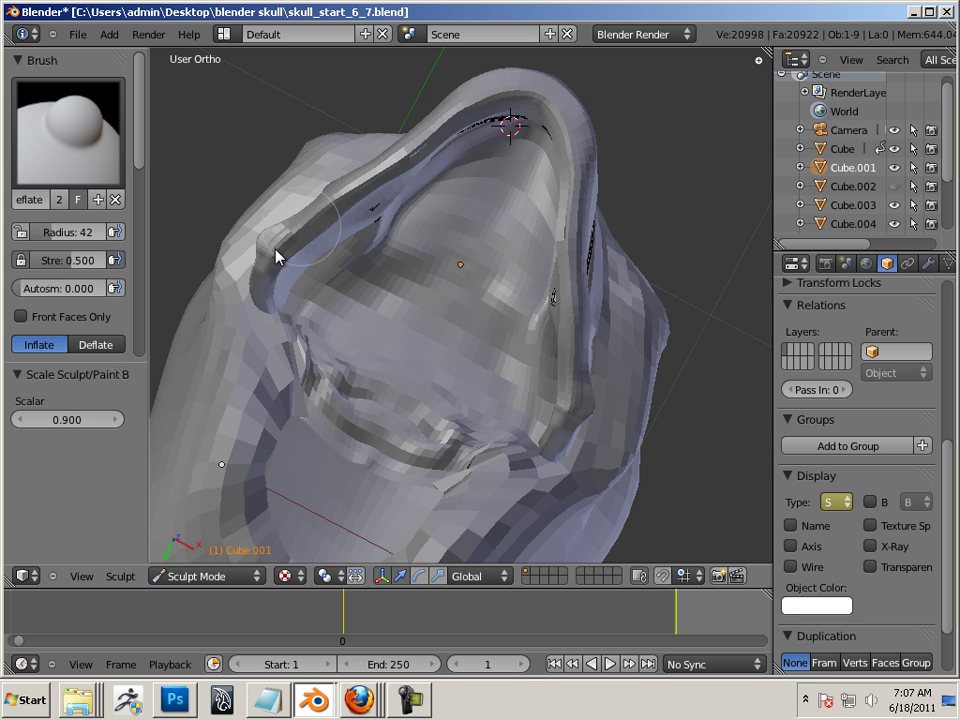
pyautogui.moveTo(277, 257)
pyautogui.mouseDown()
pyautogui.moveTo(325, 214)
pyautogui.moveTo(296, 258)
pyautogui.moveTo(457, 131)
pyautogui.moveTo(530, 106)
pyautogui.mouseUp()
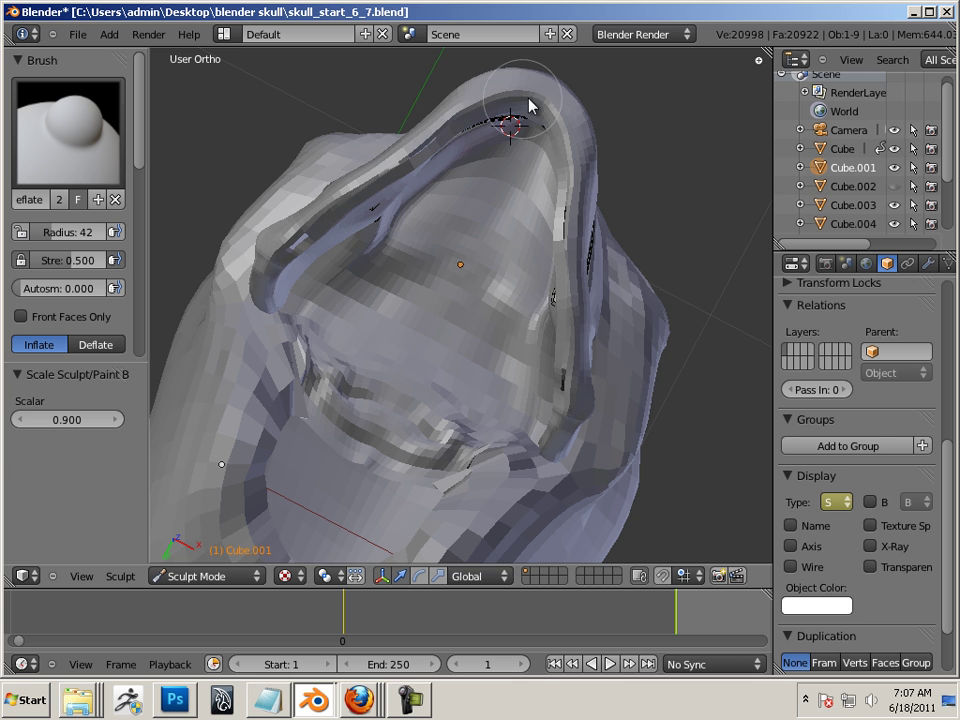
# Build up the rear corners and lower edge of the jaw with the Draw brush at radius 42
pyautogui.moveTo(713, 99)
pyautogui.mouseDown(button='middle')
pyautogui.moveTo(686, 156)
pyautogui.moveTo(686, 338)
pyautogui.moveTo(611, 379)
pyautogui.moveTo(731, 394)
pyautogui.moveTo(681, 461)
pyautogui.moveTo(694, 461)
pyautogui.moveTo(549, 467)
pyautogui.mouseUp(button='middle')
pyautogui.click(47, 154)
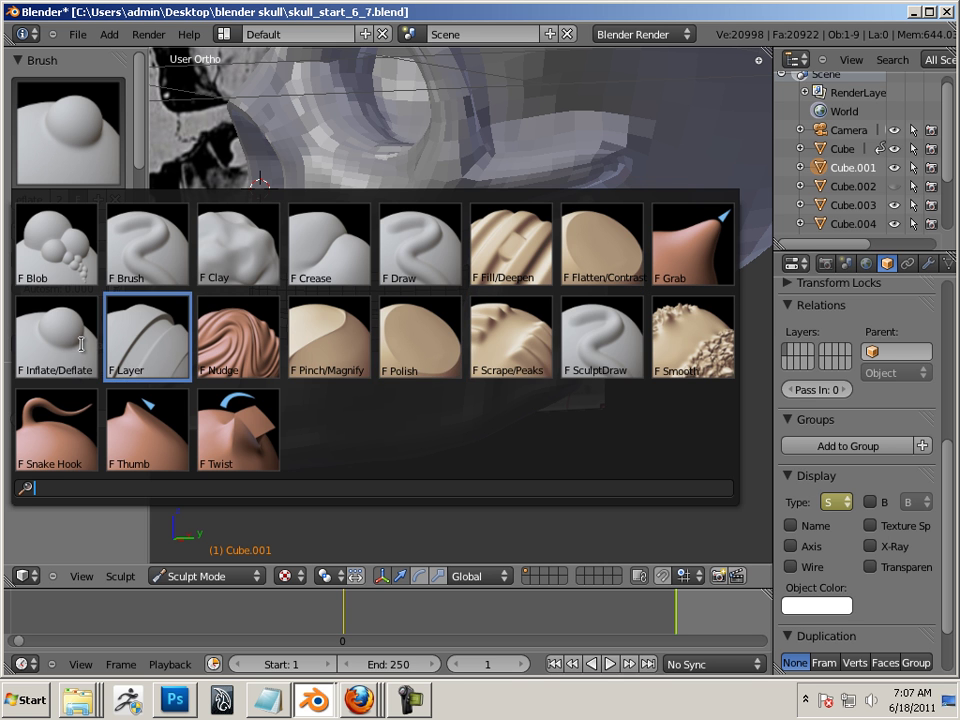
pyautogui.click(434, 254)
pyautogui.moveTo(612, 473); pyautogui.dragTo(596, 288, button='middle')
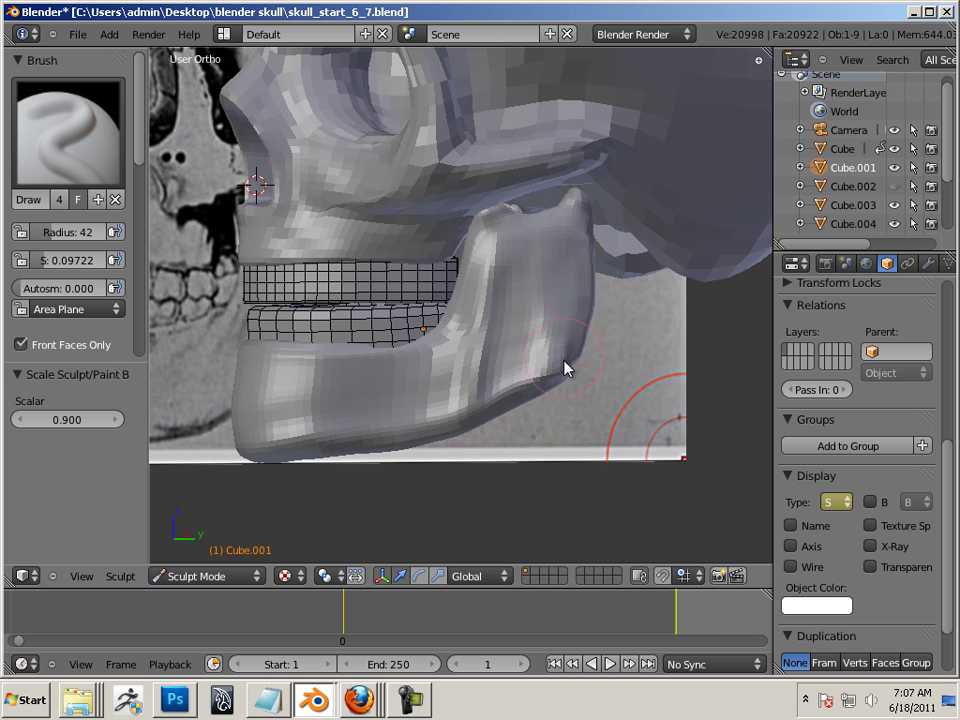
pyautogui.moveTo(622, 449); pyautogui.dragTo(533, 357, button='middle')
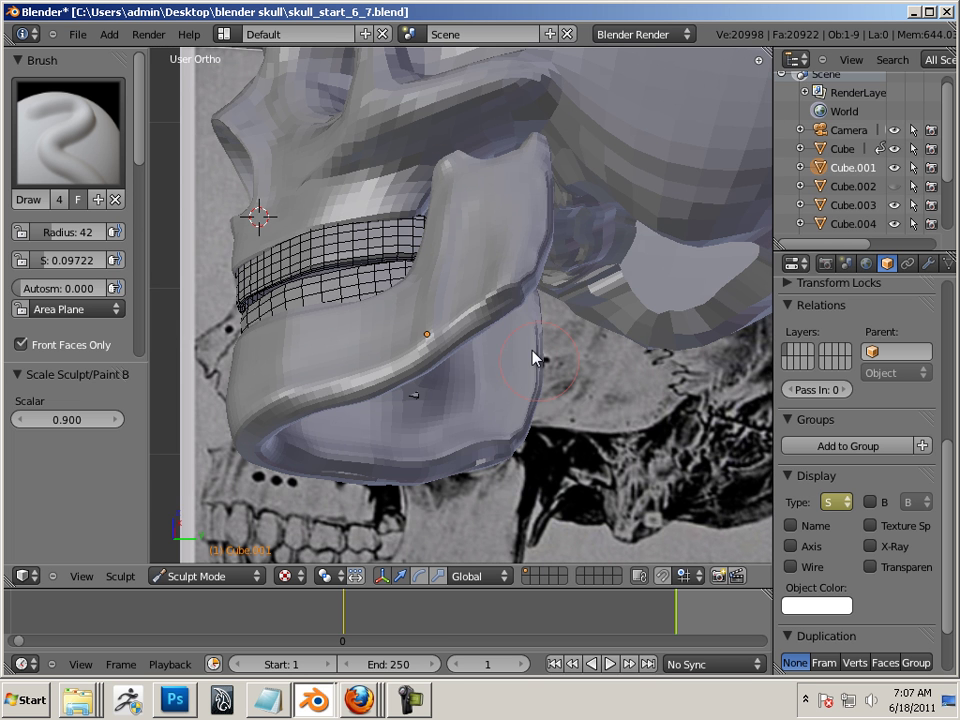
pyautogui.moveTo(434, 400); pyautogui.dragTo(620, 293, button='middle')
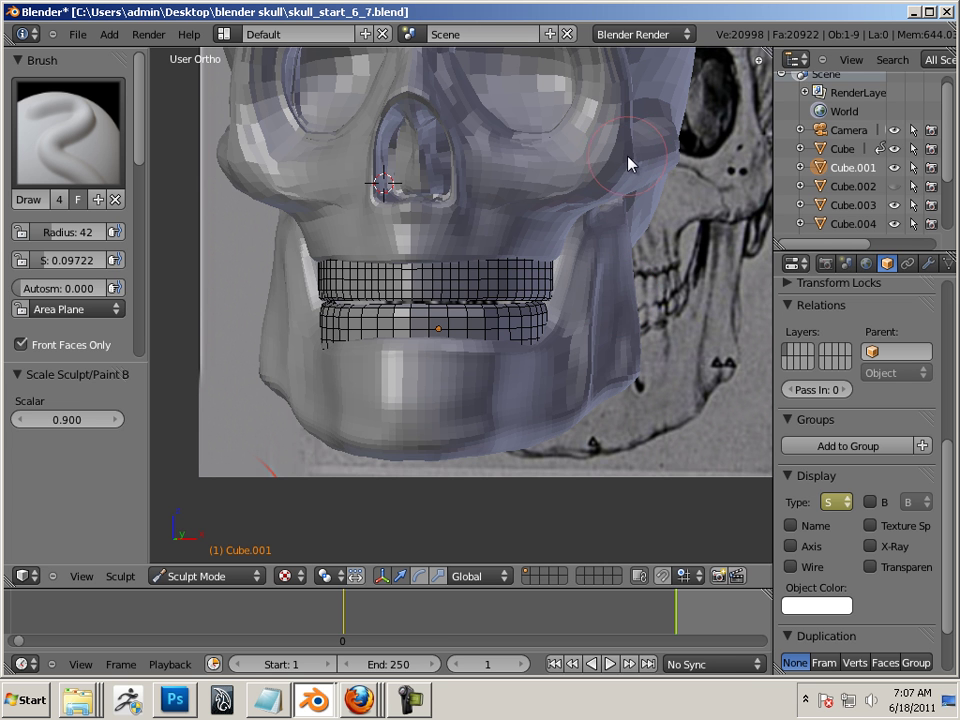
pyautogui.moveTo(624, 276); pyautogui.dragTo(616, 341, button='middle')
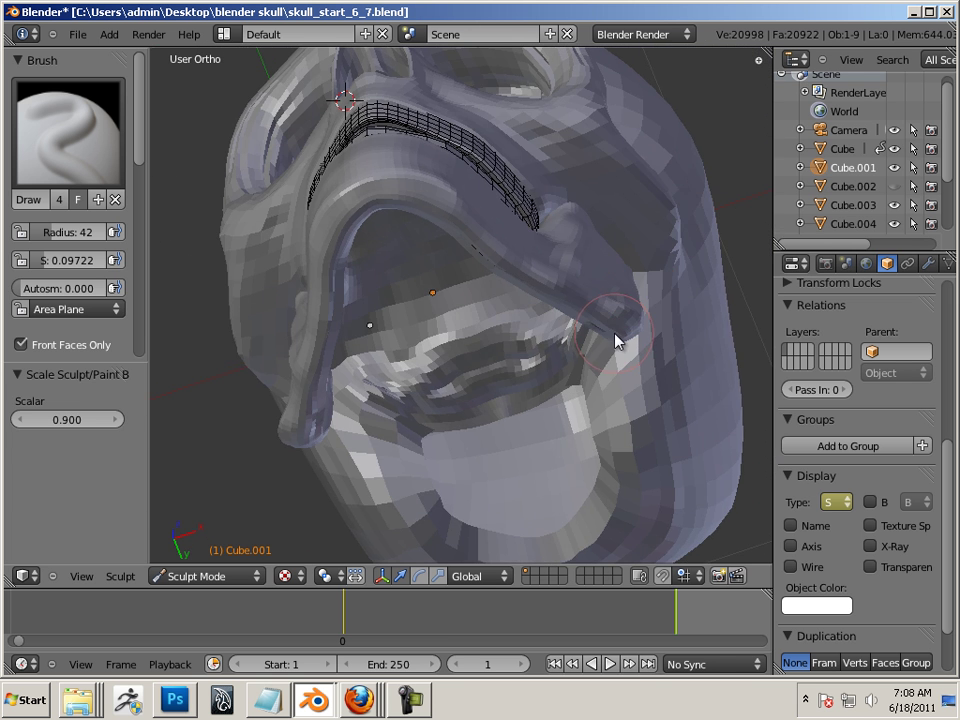
pyautogui.moveTo(519, 438); pyautogui.dragTo(399, 452, button='middle')
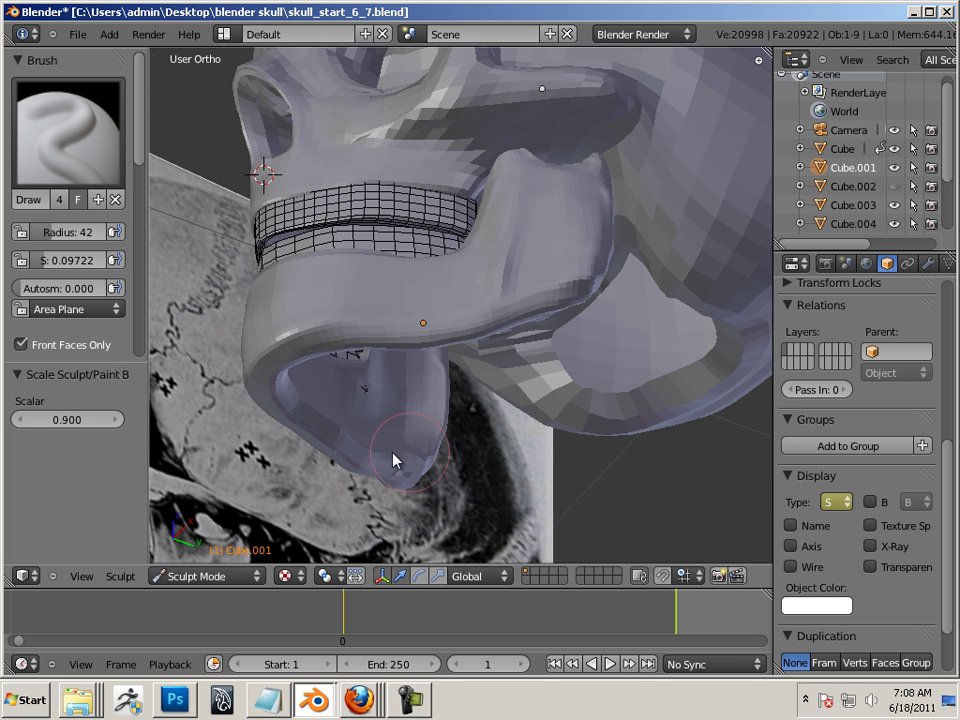
pyautogui.moveTo(407, 465); pyautogui.dragTo(544, 456, button='middle')
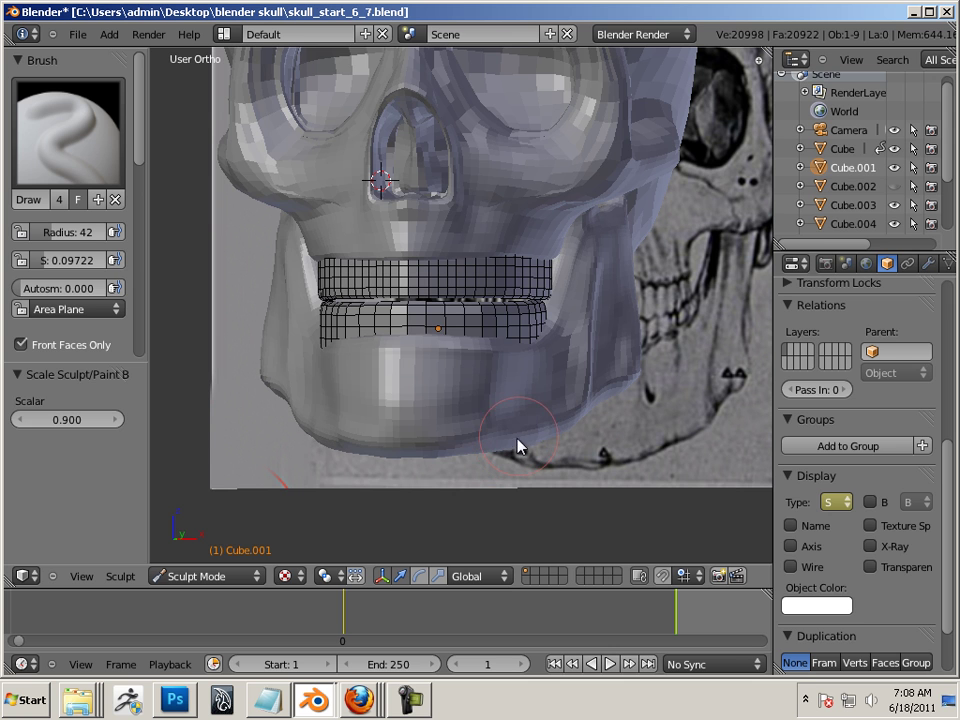
pyautogui.moveTo(549, 441); pyautogui.dragTo(490, 402, button='middle')
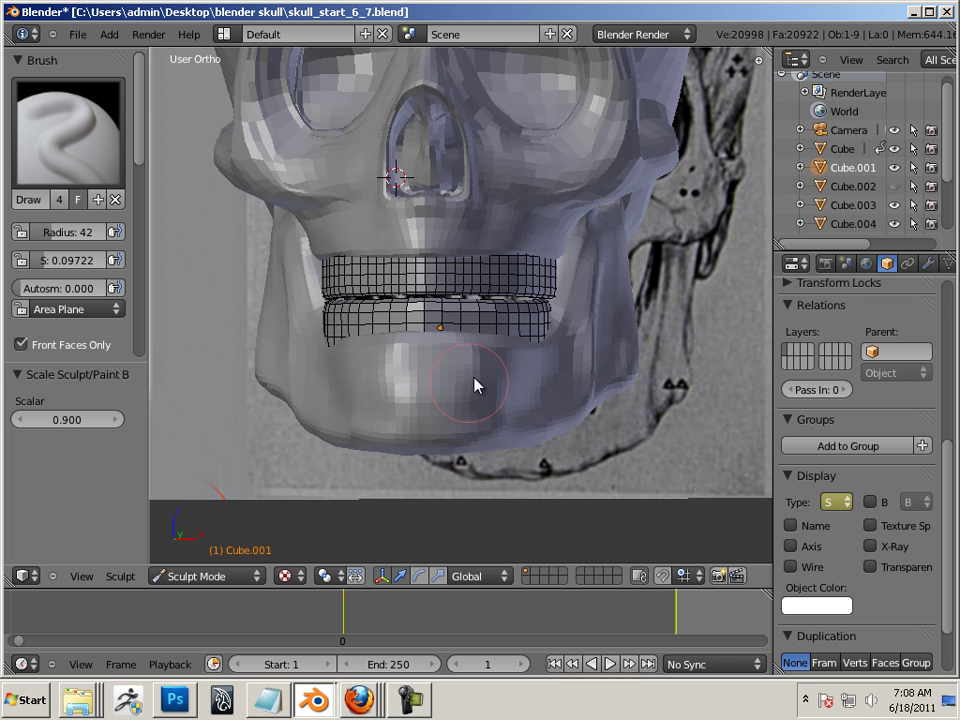
# Switch to the Grab brush and lower the jaw's Multiresolution sculpt level to 1
pyautogui.moveTo(352, 437); pyautogui.dragTo(251, 386, button='middle')
pyautogui.click(56, 117)
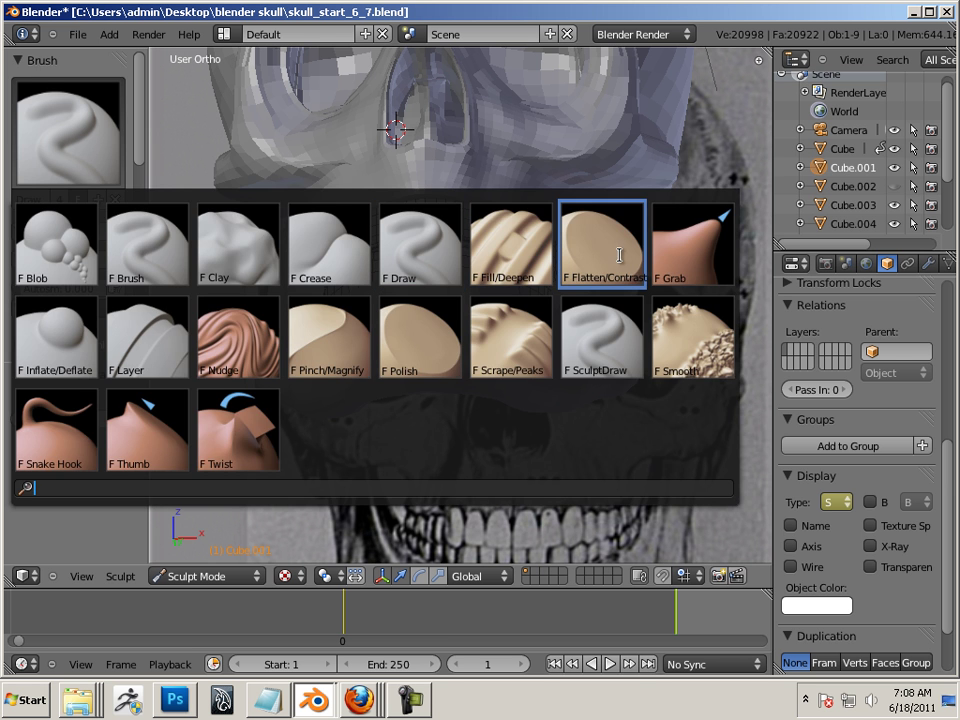
pyautogui.click(697, 268)
pyautogui.moveTo(720, 430); pyautogui.dragTo(690, 414, button='middle')
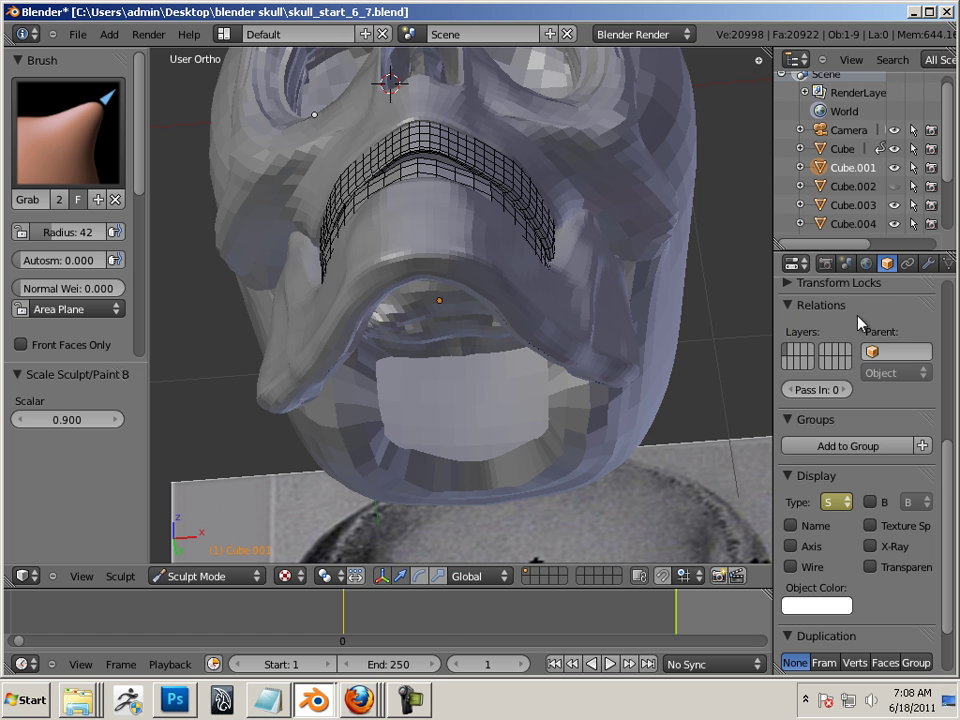
pyautogui.click(928, 263)
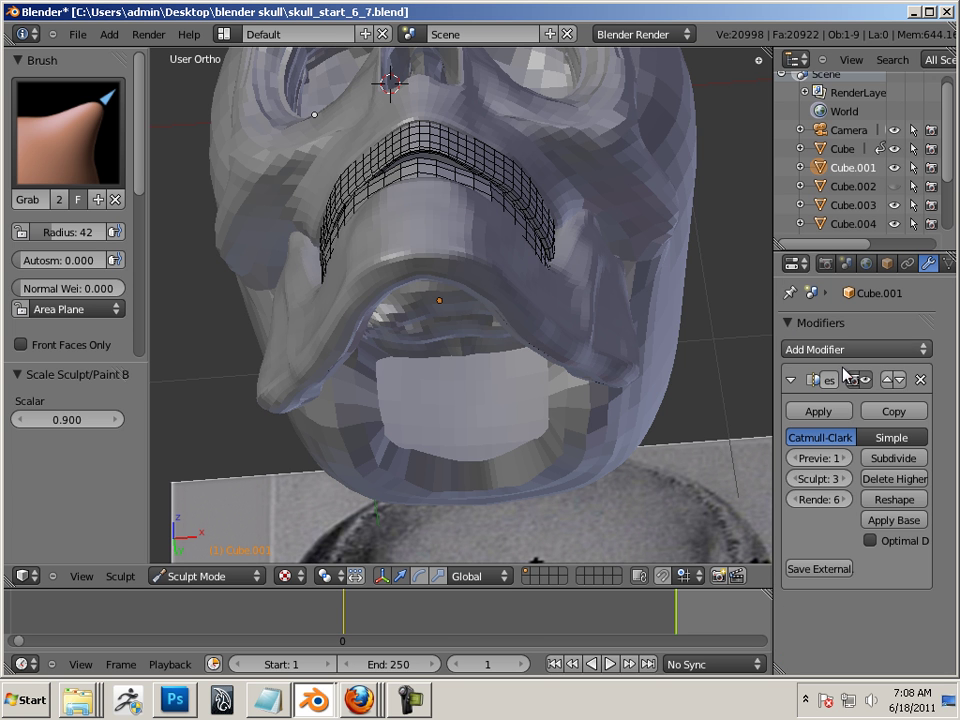
pyautogui.click(793, 479)
pyautogui.click(793, 479)
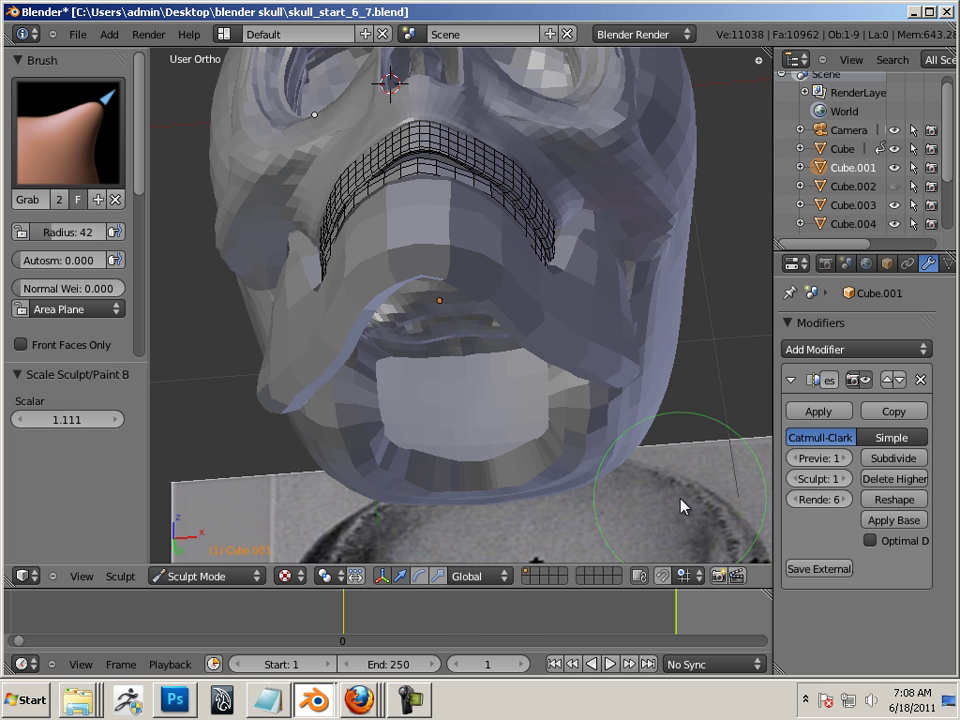
# Pull the side of the lower jaw outward with the Grab brush at radius 113
pyautogui.moveTo(719, 488)
pyautogui.mouseDown(button='middle')
pyautogui.moveTo(697, 459)
pyautogui.moveTo(692, 379)
pyautogui.mouseUp(button='middle')
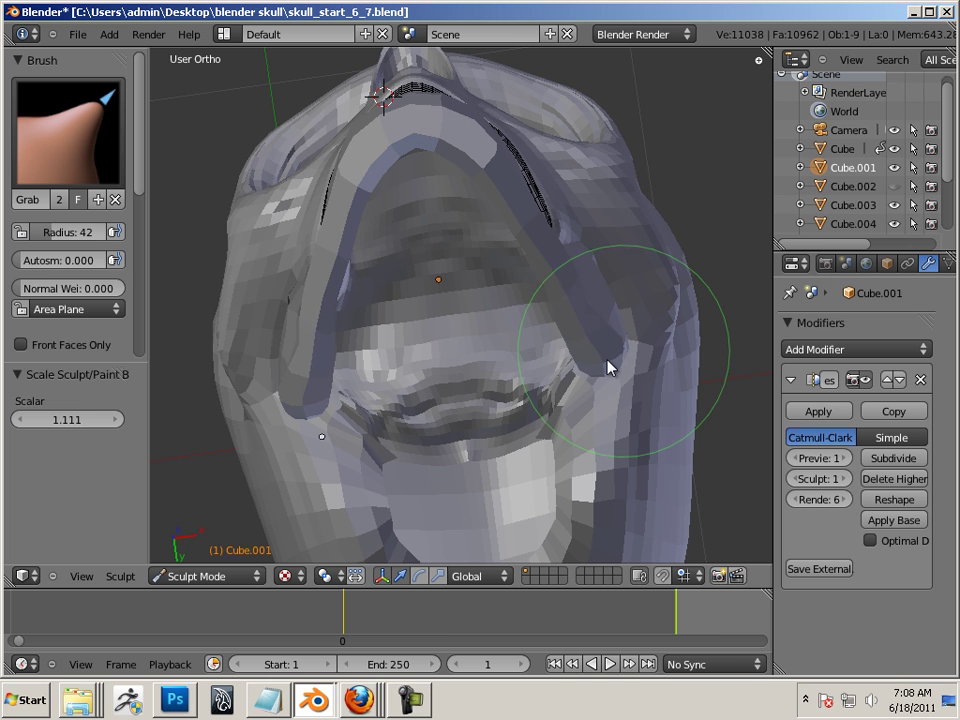
pyautogui.press('f')
pyautogui.click(570, 319)
pyautogui.moveTo(570, 319); pyautogui.dragTo(581, 285)
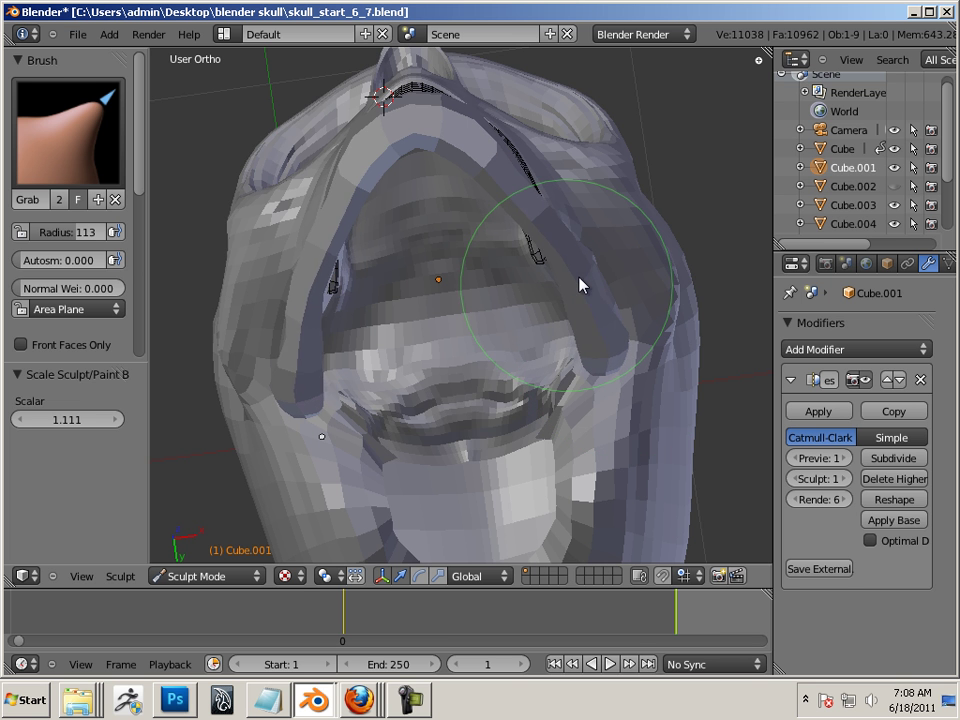
pyautogui.moveTo(621, 266)
pyautogui.mouseDown(button='middle')
pyautogui.moveTo(729, 304)
pyautogui.moveTo(706, 372)
pyautogui.moveTo(714, 386)
pyautogui.mouseUp(button='middle')
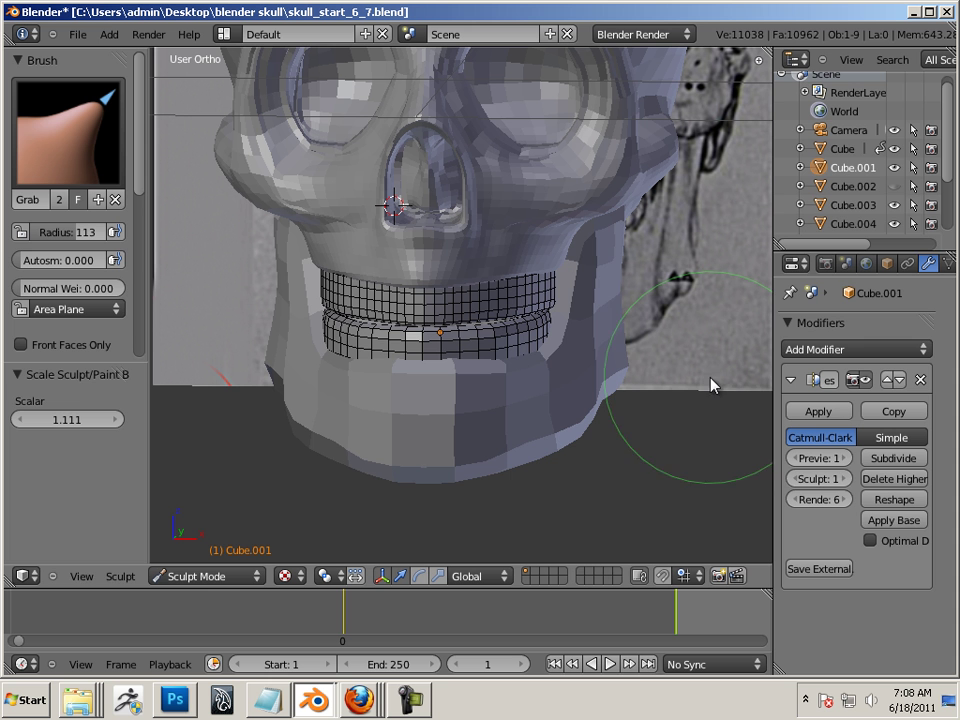
# Raise the jaw's Multiresolution sculpt level to 4 and pull its rear corners slightly inward with the Grab brush
pyautogui.click(848, 479)
pyautogui.click(848, 479)
pyautogui.click(848, 479)
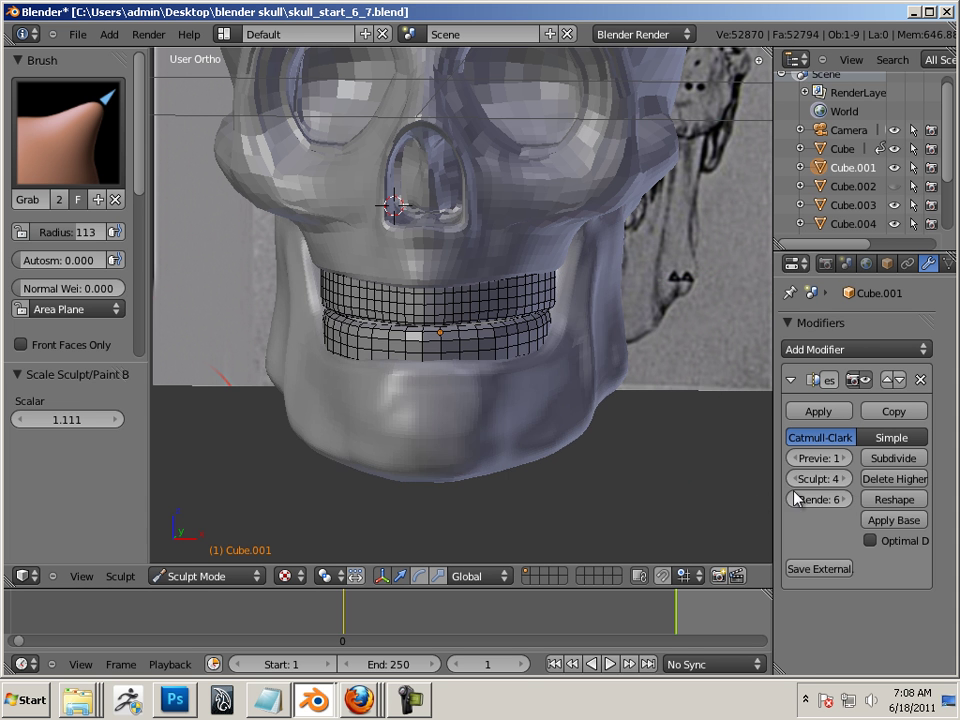
pyautogui.moveTo(690, 510)
pyautogui.mouseDown(button='middle')
pyautogui.moveTo(718, 493)
pyautogui.moveTo(693, 462)
pyautogui.moveTo(660, 285)
pyautogui.mouseUp(button='middle')
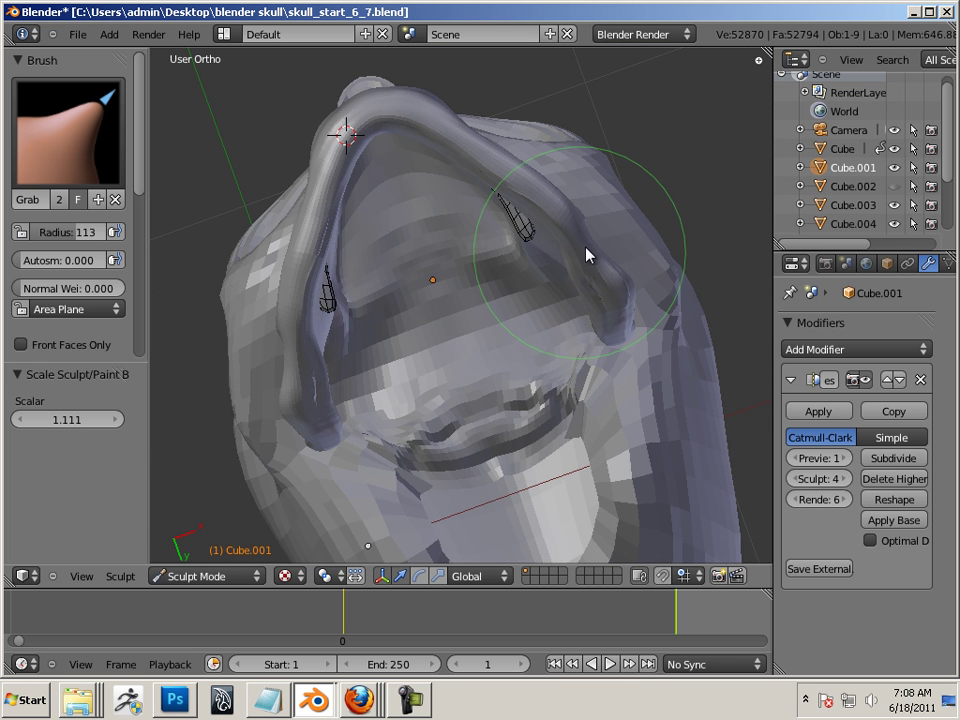
pyautogui.moveTo(631, 355); pyautogui.dragTo(618, 348)
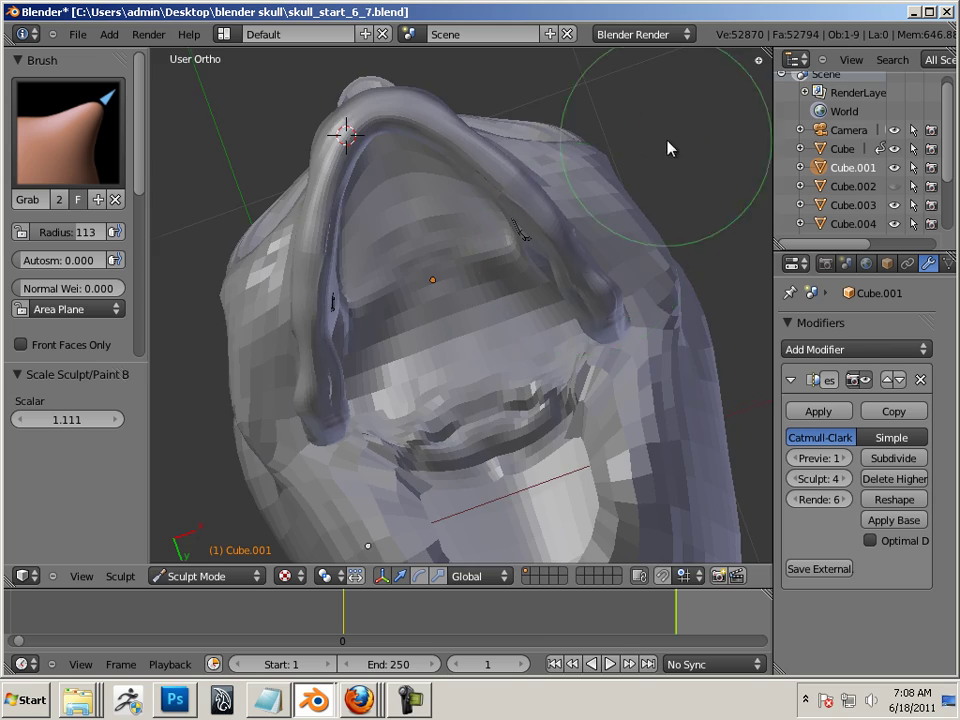
# Switch to the Flatten/Contrast brush at radius 24 and raise the jaw's Multiresolution sculpt level to 5
pyautogui.moveTo(669, 146)
pyautogui.mouseDown(button='middle')
pyautogui.moveTo(729, 360)
pyautogui.moveTo(697, 385)
pyautogui.moveTo(606, 377)
pyautogui.moveTo(621, 364)
pyautogui.moveTo(619, 506)
pyautogui.moveTo(619, 467)
pyautogui.moveTo(602, 499)
pyautogui.moveTo(464, 537)
pyautogui.moveTo(439, 516)
pyautogui.moveTo(489, 506)
pyautogui.moveTo(476, 508)
pyautogui.moveTo(490, 512)
pyautogui.moveTo(440, 470)
pyautogui.mouseUp(button='middle')
pyautogui.click(85, 120)
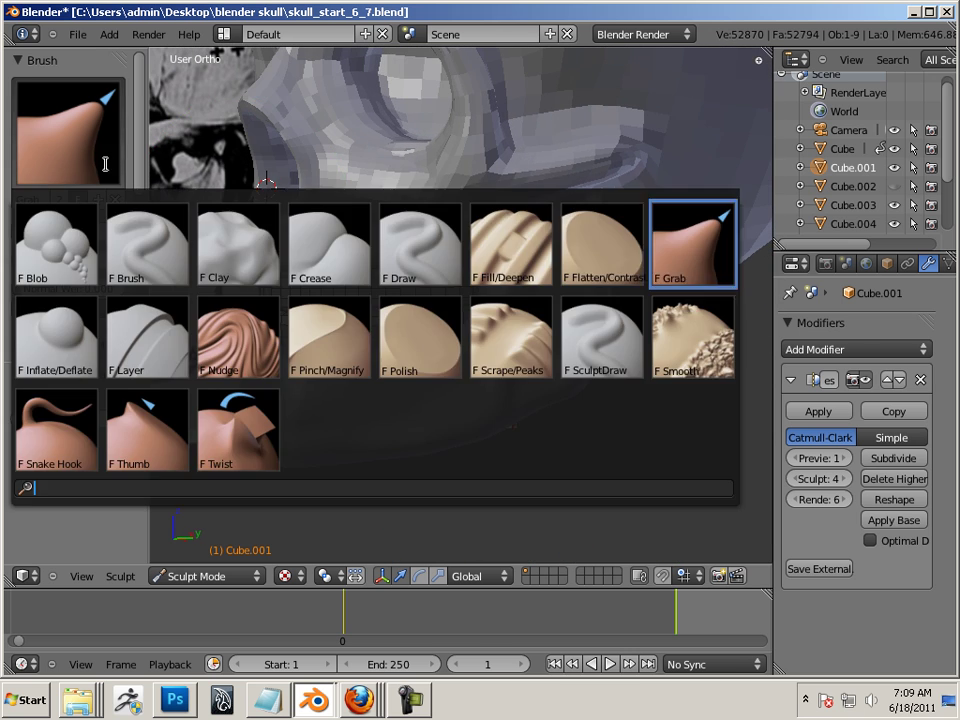
pyautogui.click(612, 258)
pyautogui.moveTo(568, 336); pyautogui.dragTo(656, 456, button='middle')
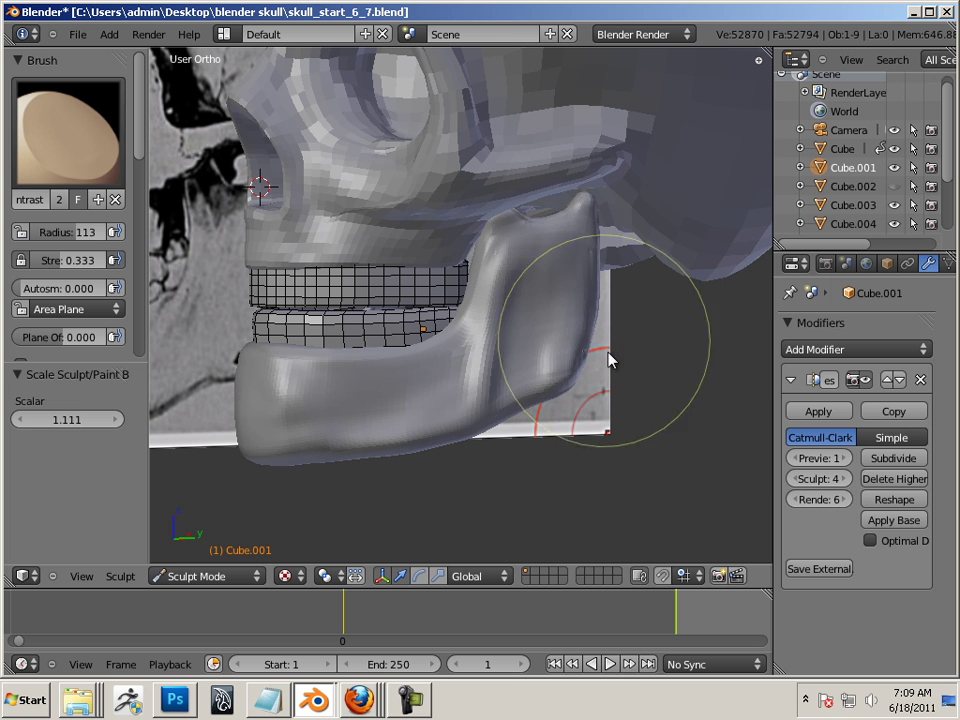
pyautogui.press('[')
pyautogui.press('[')
pyautogui.press('[')
pyautogui.press('[')
pyautogui.press('[')
pyautogui.press('[')
pyautogui.press('[')
pyautogui.press('[')
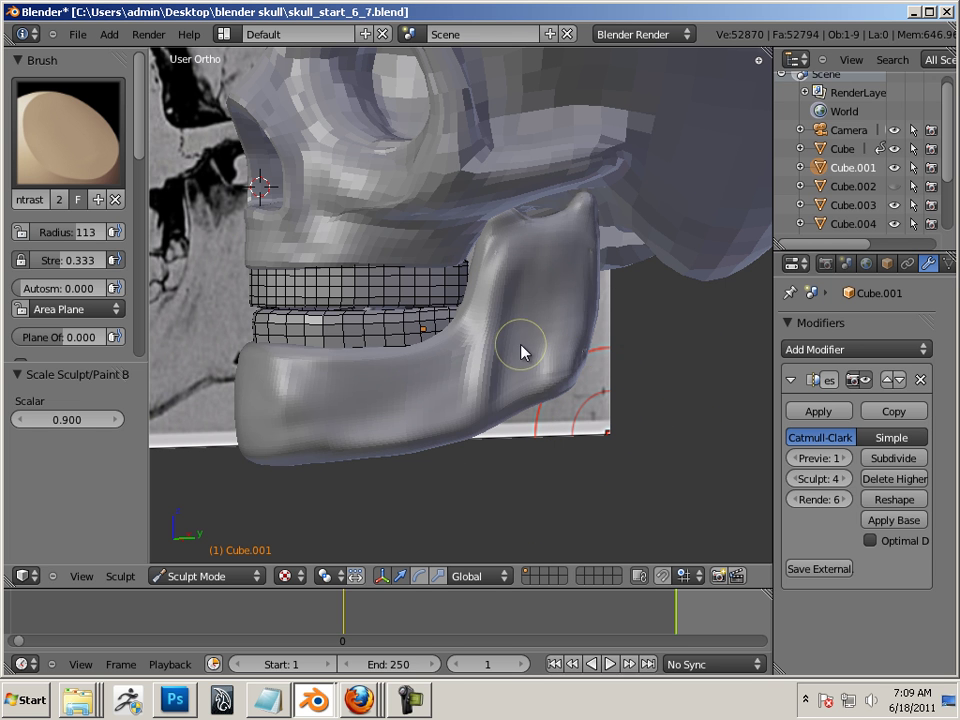
pyautogui.press('[')
pyautogui.press('[')
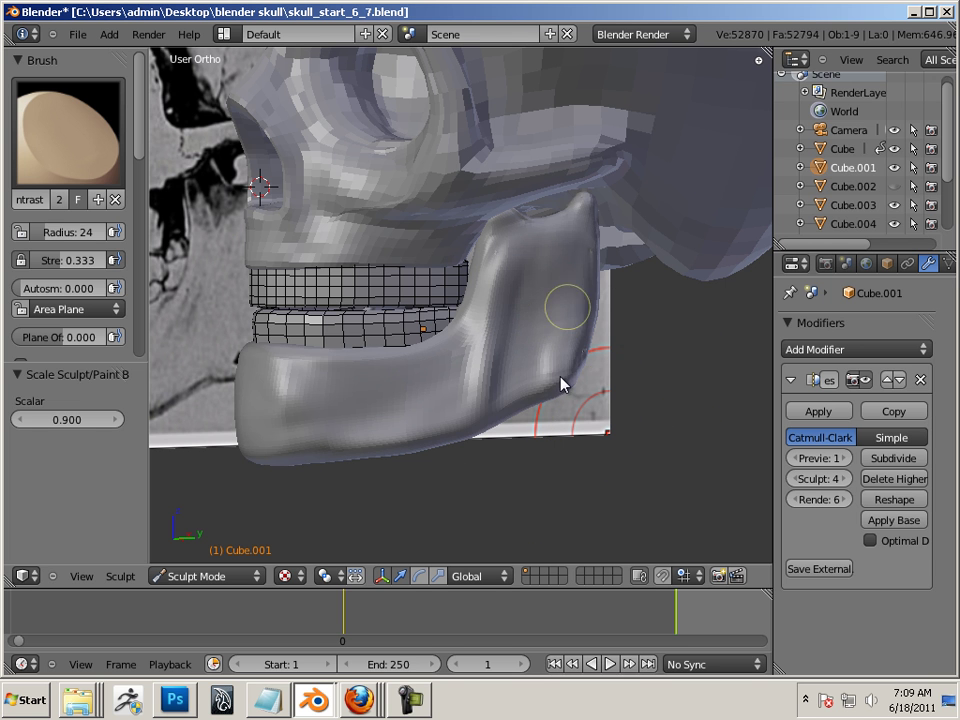
pyautogui.click(848, 481)
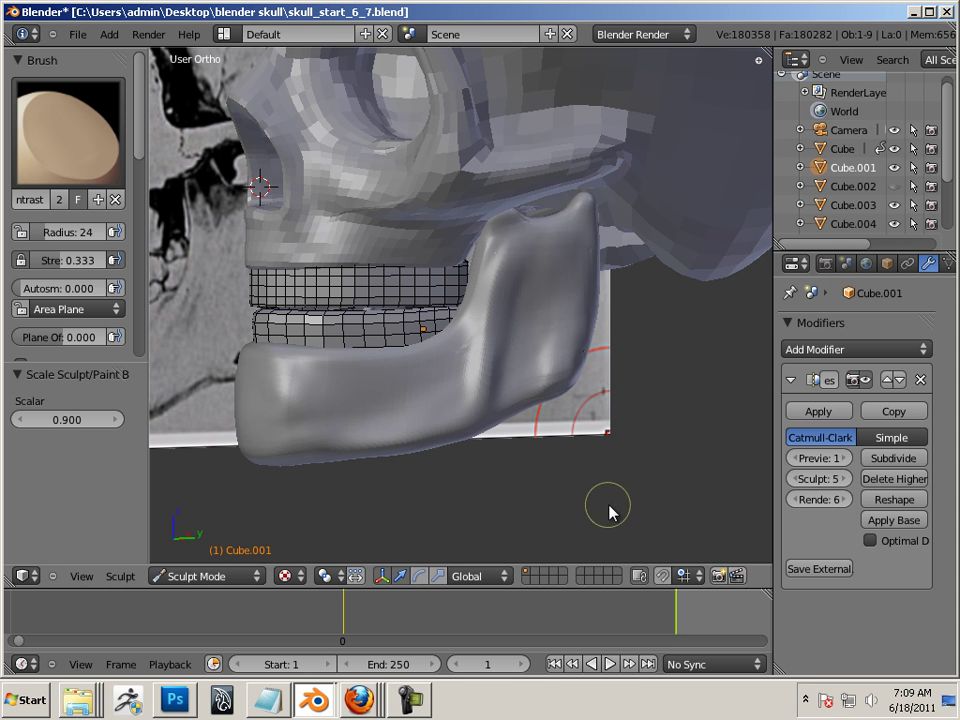
# Flatten the outer sides, chin and rear lower edges of the jaw with the Flatten/Contrast brush
pyautogui.moveTo(655, 512); pyautogui.dragTo(589, 506, button='middle')
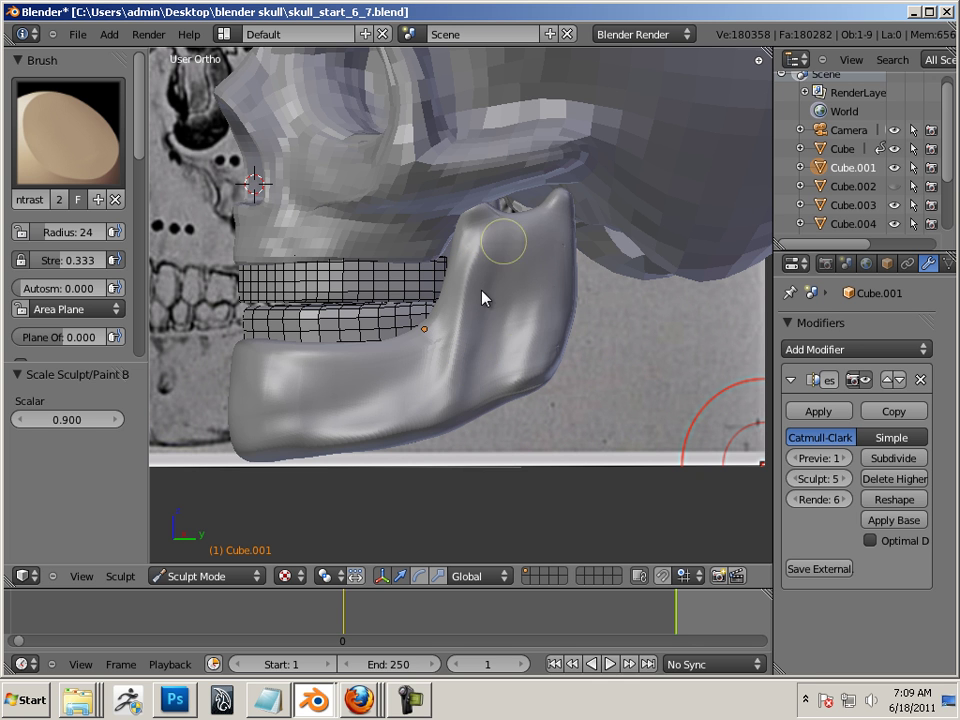
pyautogui.moveTo(513, 465); pyautogui.dragTo(650, 380, button='middle')
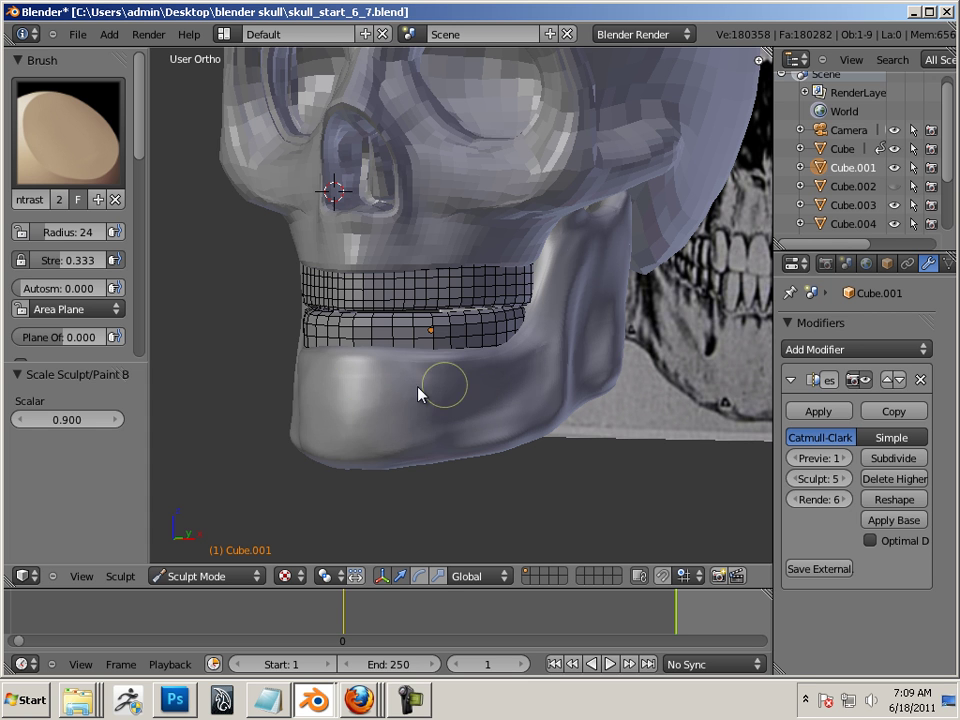
pyautogui.moveTo(494, 486); pyautogui.dragTo(476, 392, button='middle')
pyautogui.moveTo(549, 399)
pyautogui.mouseDown(button='middle')
pyautogui.moveTo(530, 502)
pyautogui.moveTo(548, 399)
pyautogui.mouseUp(button='middle')
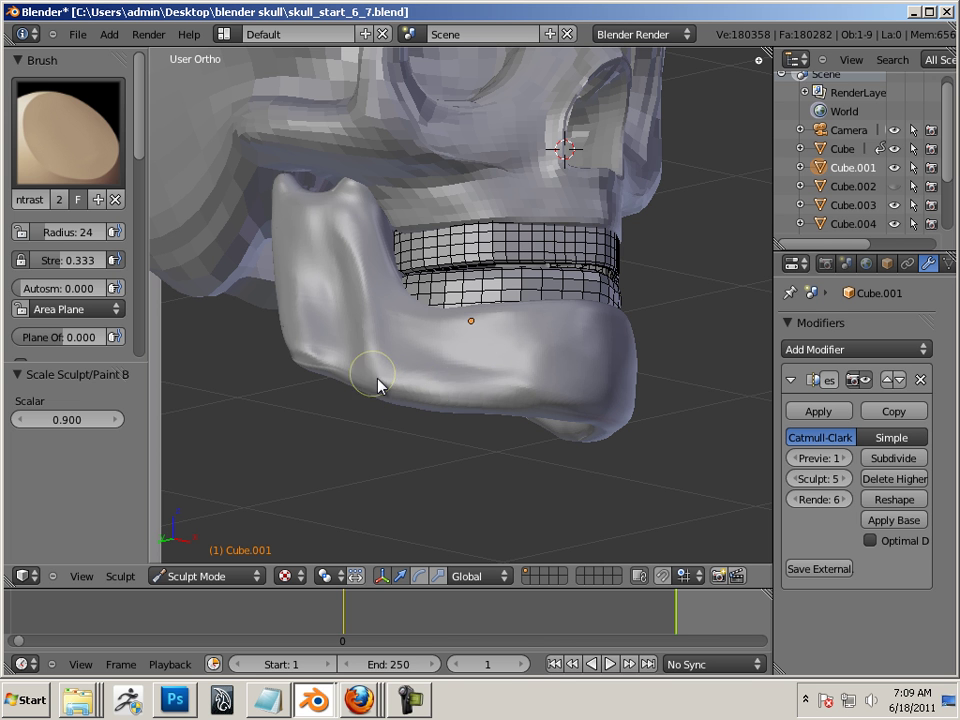
pyautogui.moveTo(555, 388); pyautogui.dragTo(378, 369, button='middle')
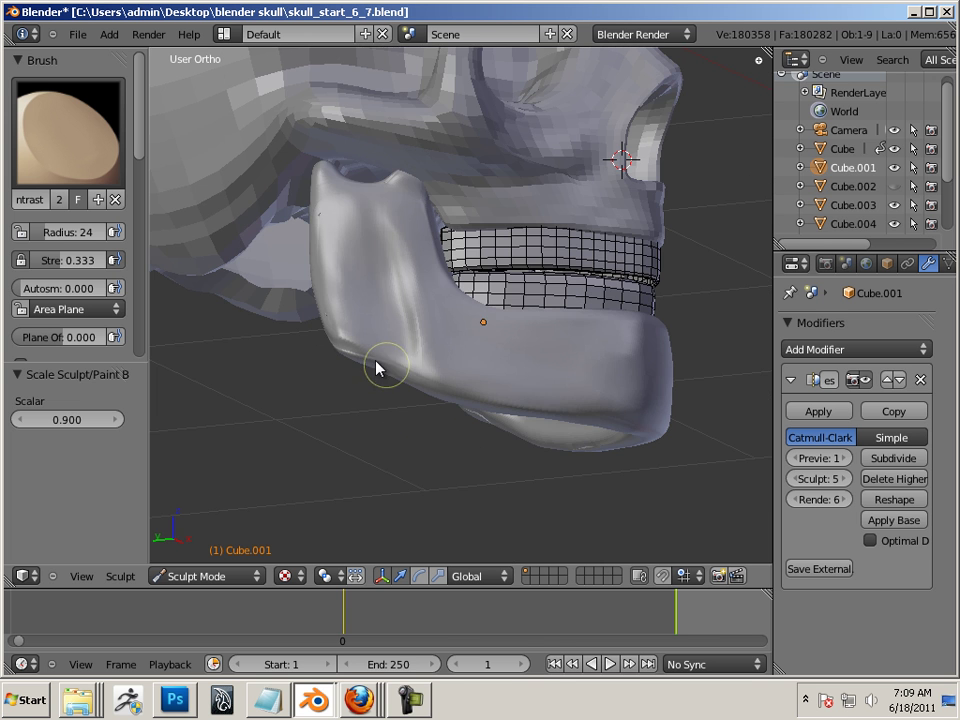
pyautogui.moveTo(369, 462); pyautogui.dragTo(425, 303, button='middle')
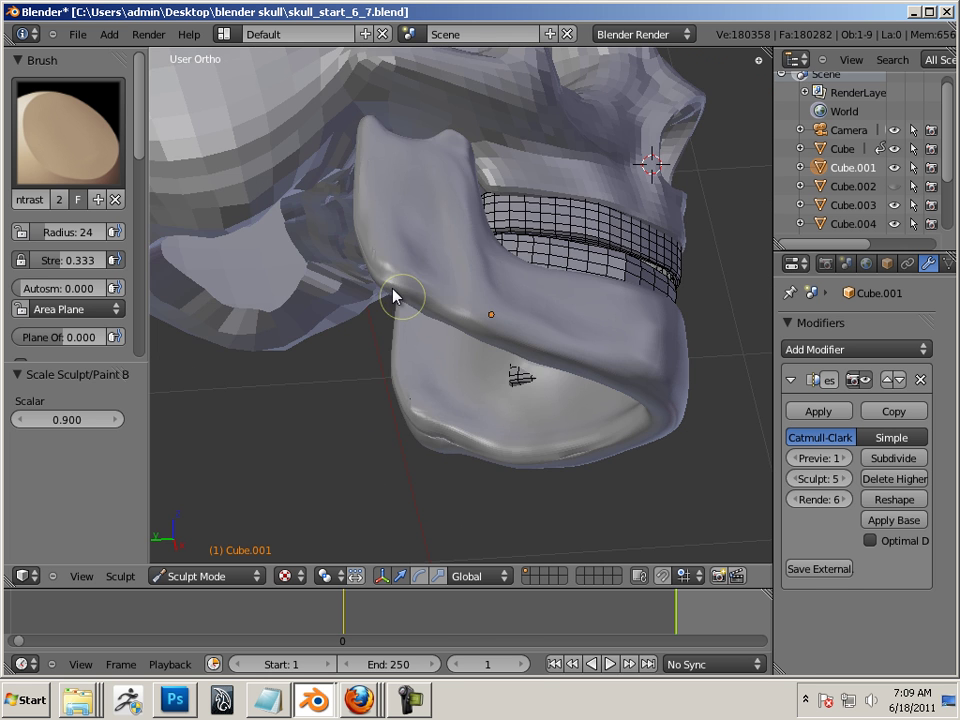
pyautogui.moveTo(444, 371); pyautogui.dragTo(470, 420, button='middle')
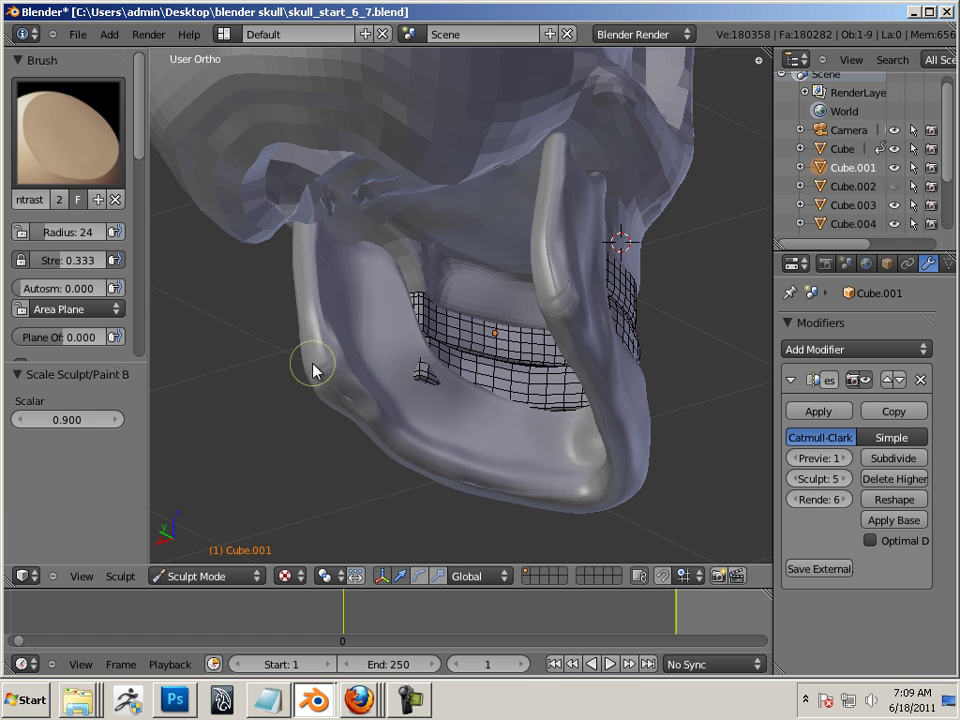
# Smooth the inner surface and underside of the jaw with the Smooth brush at radius 24
pyautogui.click(94, 128)
pyautogui.click(695, 345)
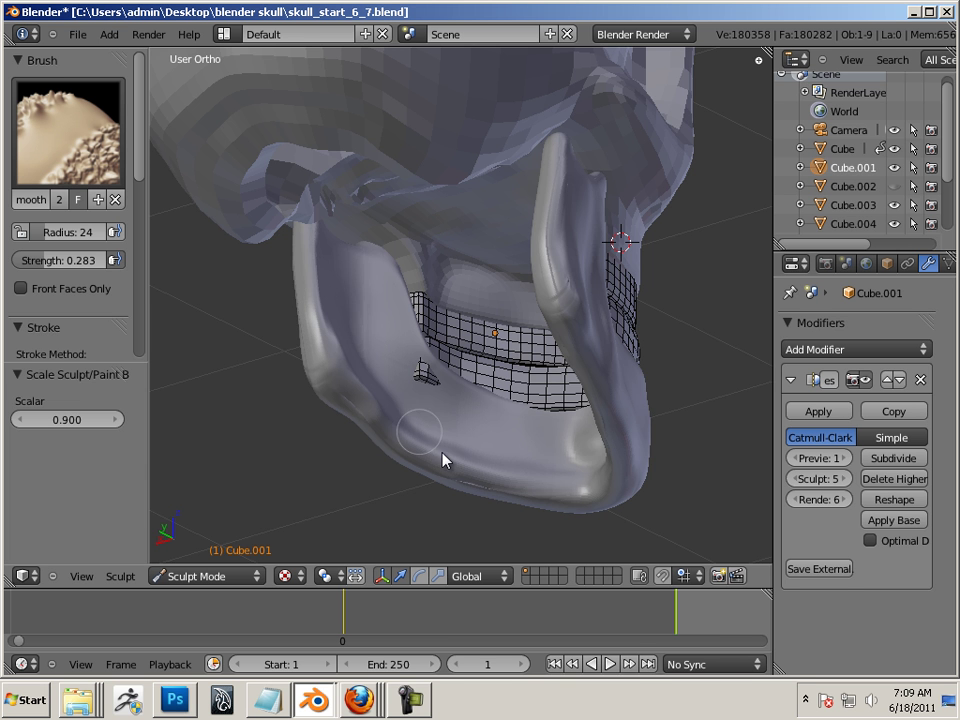
pyautogui.moveTo(408, 513); pyautogui.dragTo(354, 364, button='middle')
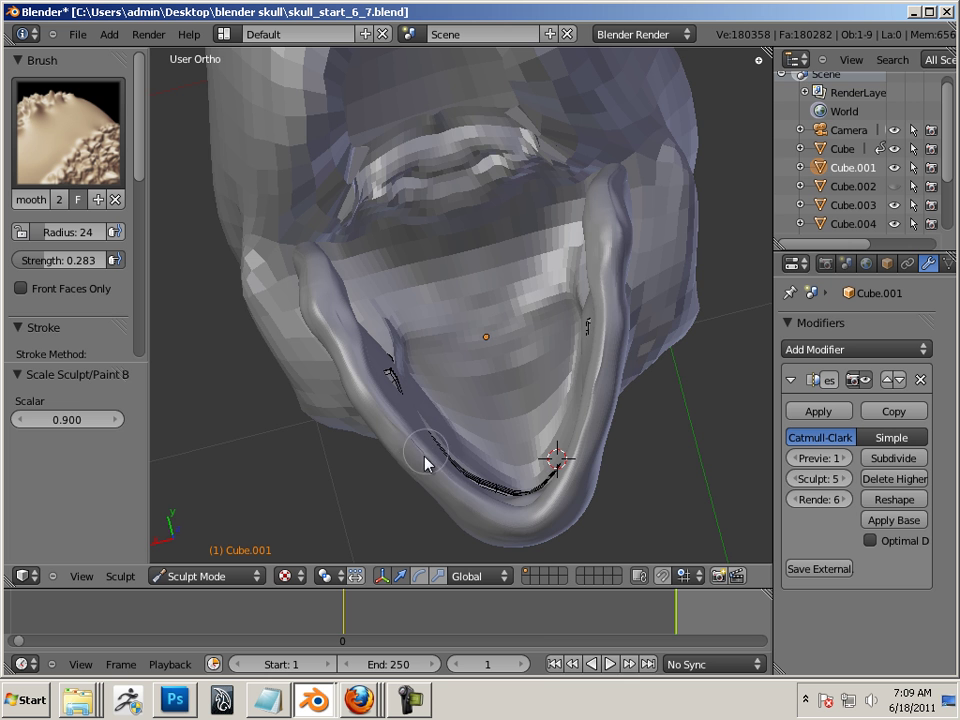
pyautogui.moveTo(521, 510); pyautogui.dragTo(450, 358, button='middle')
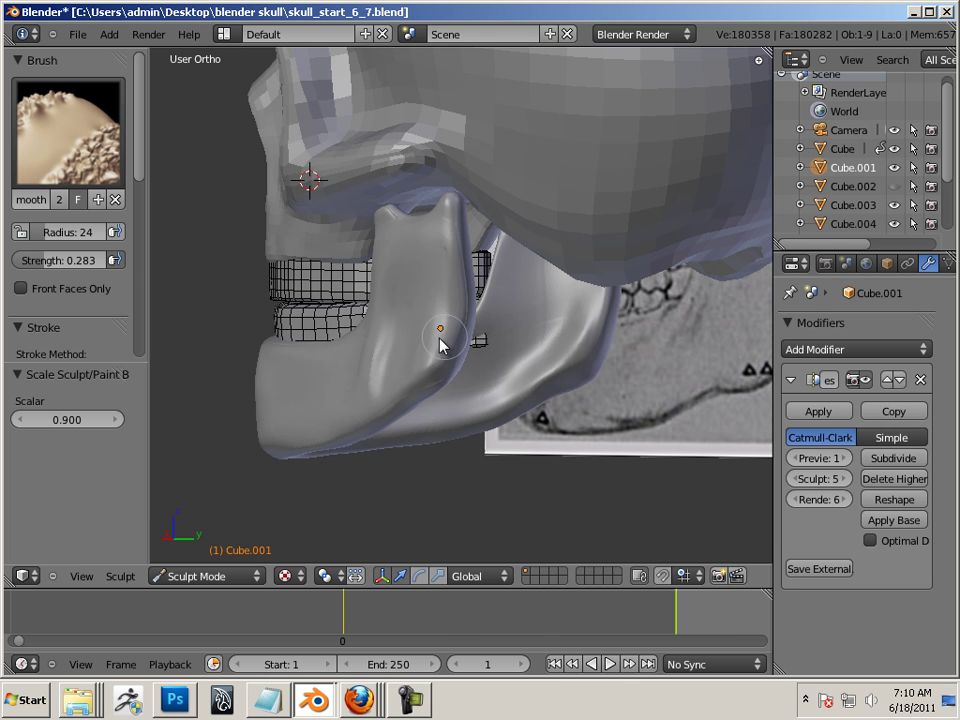
# Flatten the inner rear branch, chin and outer sides of the jaw with the Flatten/Contrast brush at radius 24
pyautogui.moveTo(447, 412); pyautogui.dragTo(171, 242, button='middle')
pyautogui.click(68, 130)
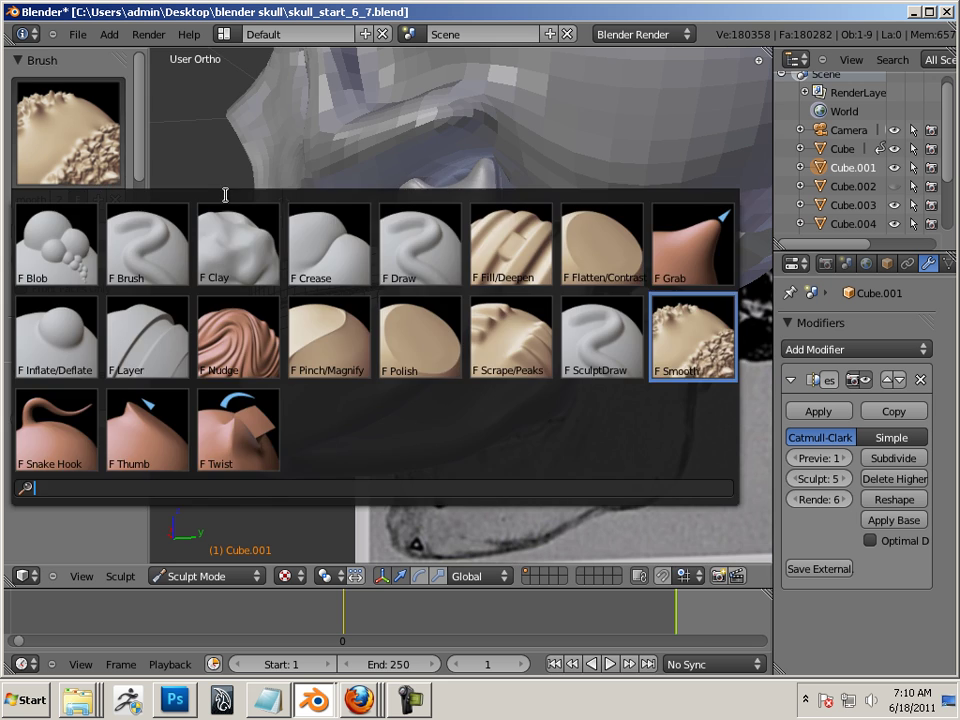
pyautogui.click(568, 262)
pyautogui.moveTo(697, 512); pyautogui.dragTo(540, 473, button='middle')
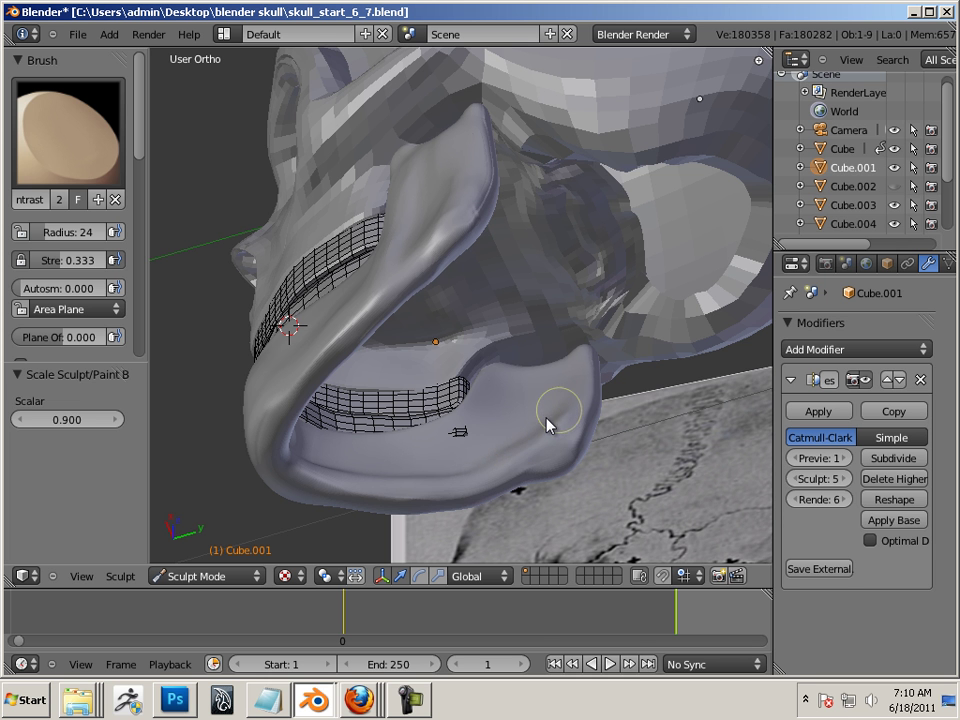
pyautogui.moveTo(381, 504); pyautogui.dragTo(462, 464, button='middle')
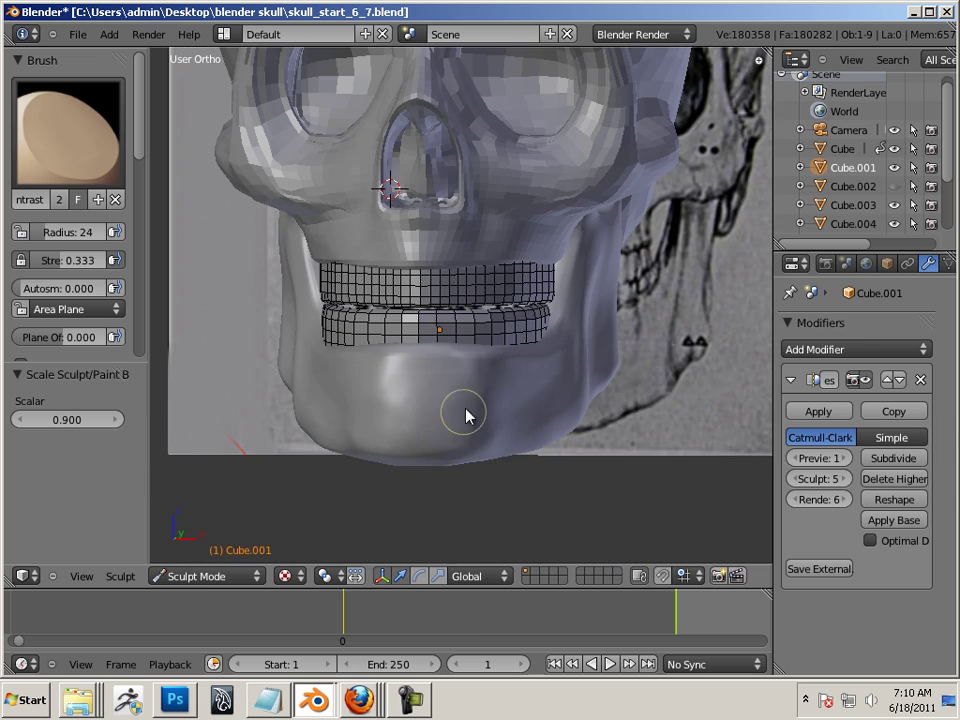
pyautogui.moveTo(514, 399); pyautogui.dragTo(337, 291, button='middle')
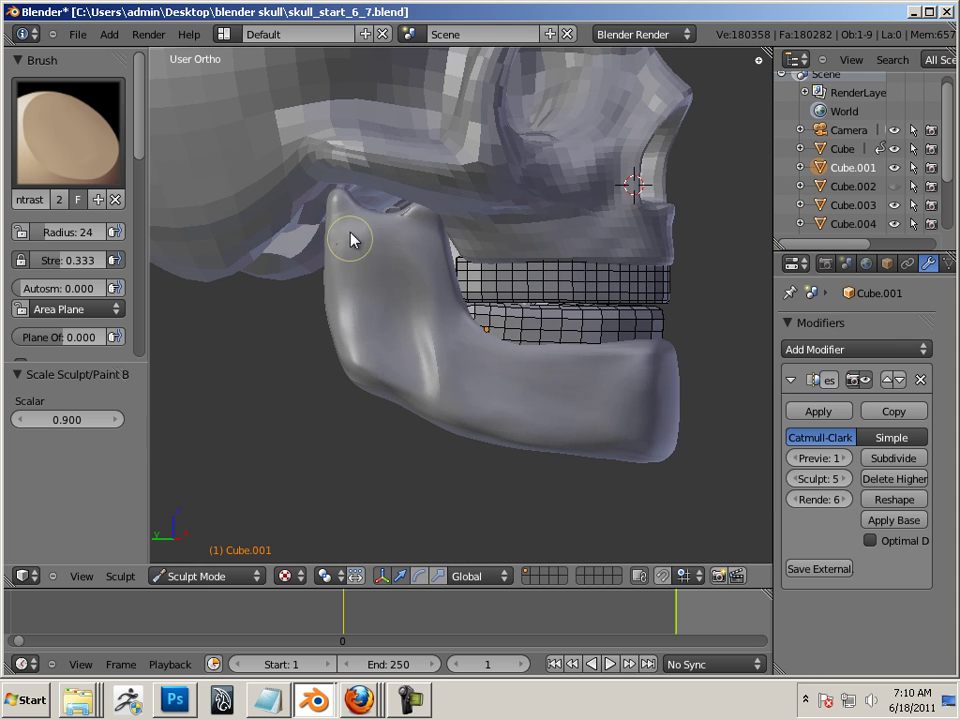
# Pull the rear upper tip of the jaw upward and back with the Grab brush at radius 49
pyautogui.click(80, 180)
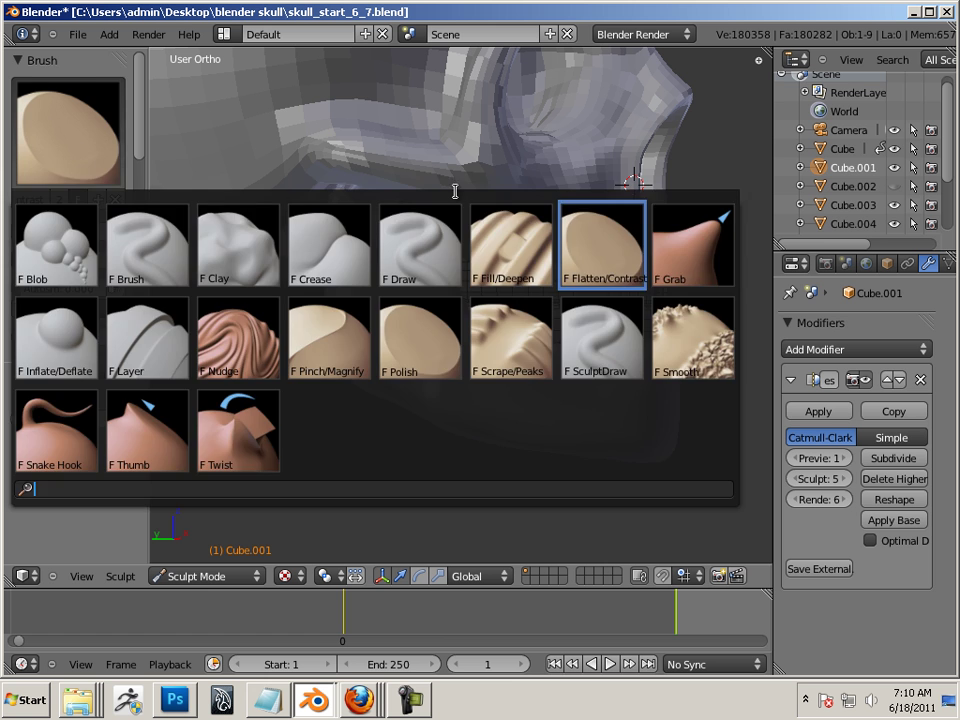
pyautogui.click(698, 245)
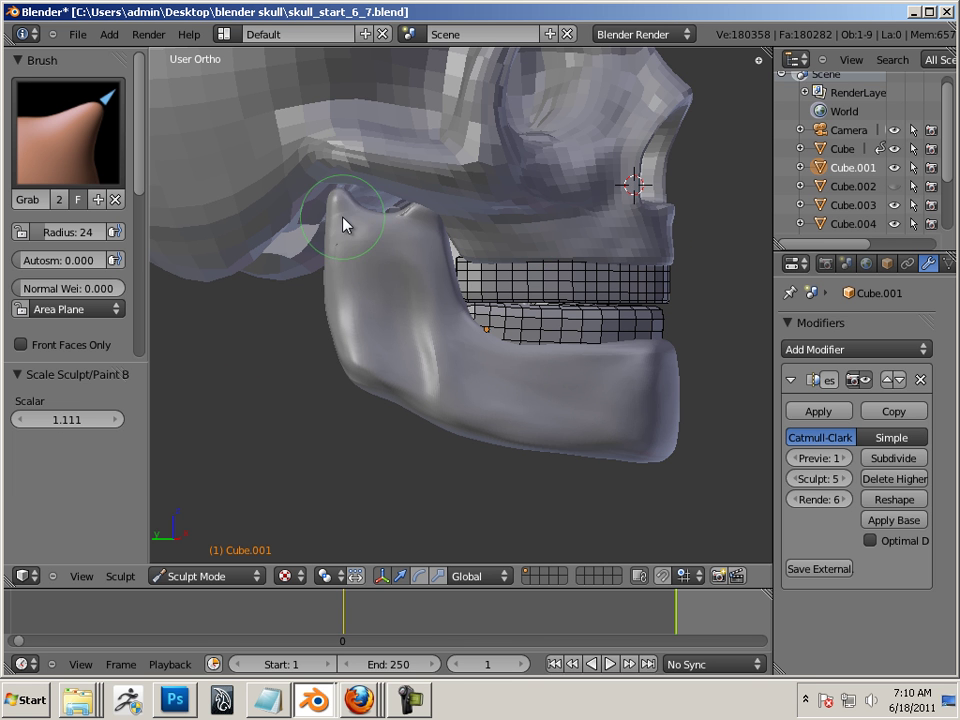
pyautogui.press('[')
pyautogui.moveTo(335, 200); pyautogui.dragTo(329, 187)
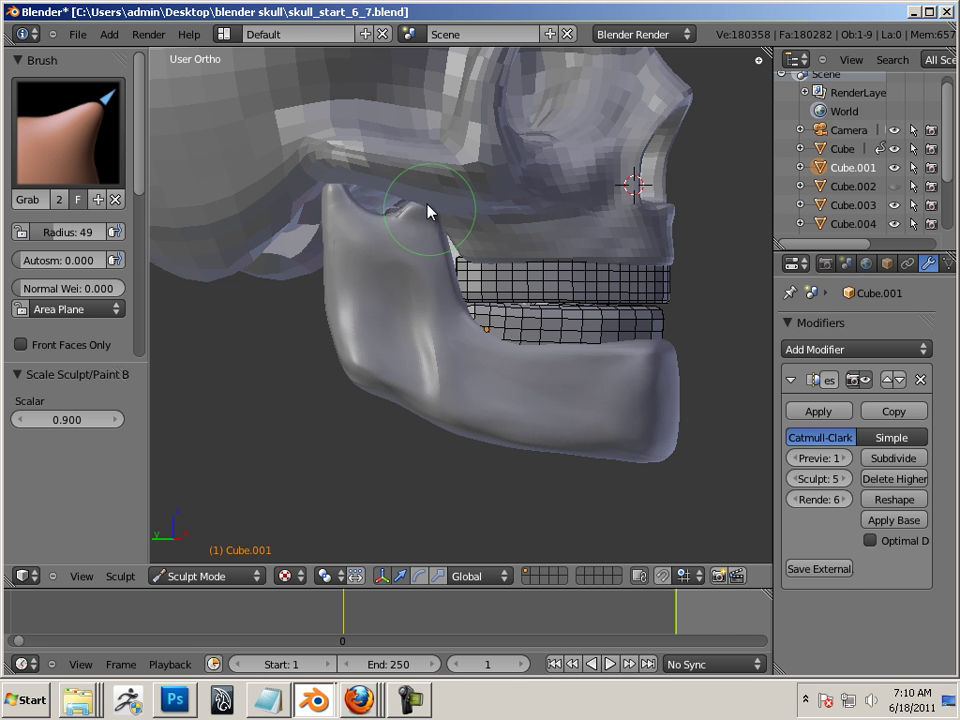
# Adjust the front edge of the jaw's vertical branch just behind the teeth with the Grab brush at radius 49
pyautogui.moveTo(471, 302)
pyautogui.mouseDown(button='middle')
pyautogui.moveTo(699, 392)
pyautogui.moveTo(492, 407)
pyautogui.moveTo(444, 388)
pyautogui.moveTo(615, 379)
pyautogui.moveTo(606, 401)
pyautogui.moveTo(596, 390)
pyautogui.mouseUp(button='middle')
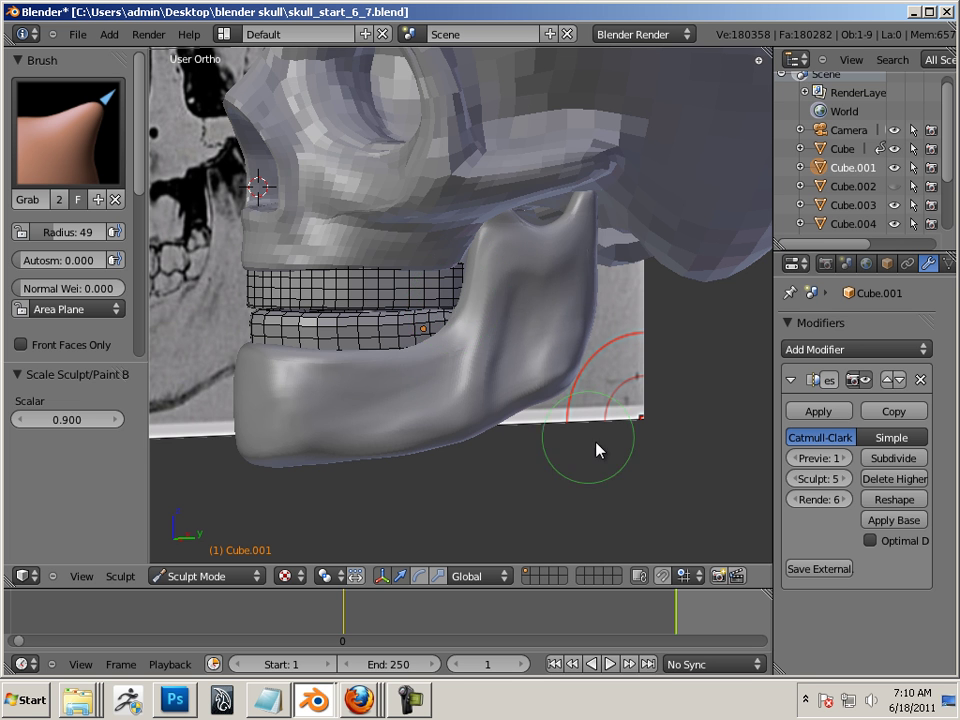
pyautogui.scroll(2, 566, 471)
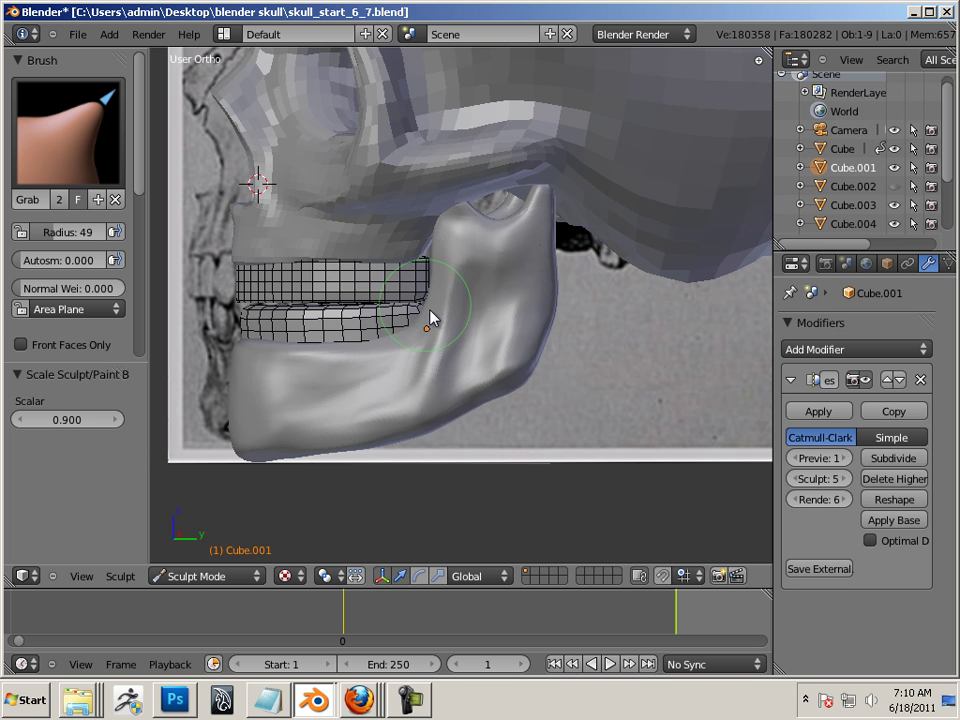
pyautogui.moveTo(428, 319); pyautogui.dragTo(432, 318)
pyautogui.moveTo(431, 317); pyautogui.dragTo(789, 452, button='middle')
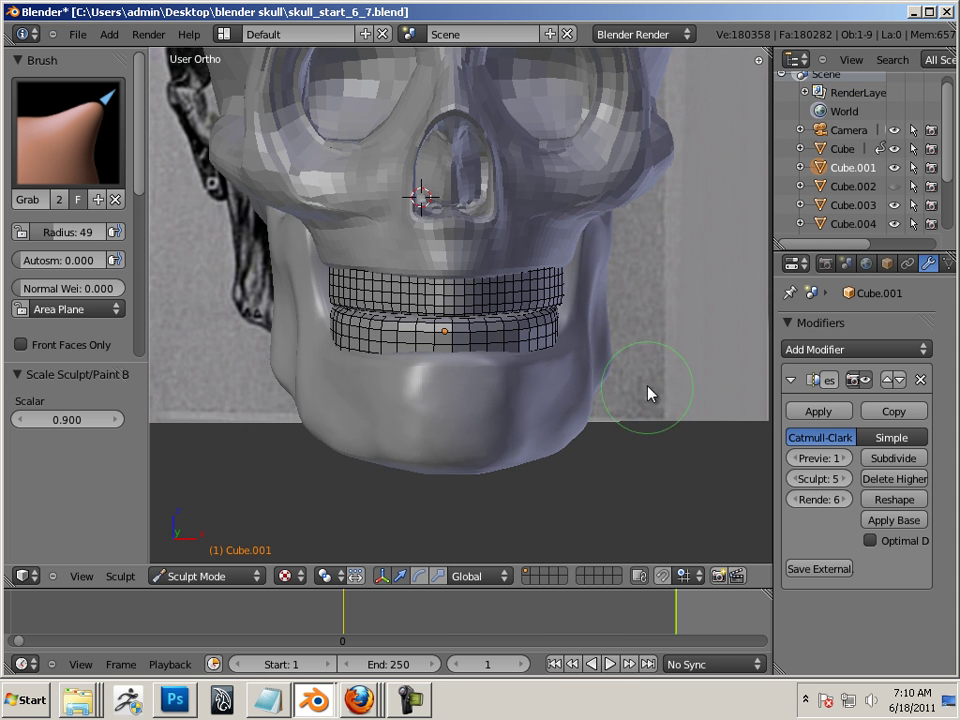
# View the whole skull against the reference and switch the jaw from Sculpt Mode to Object Mode
pyautogui.scroll(-3, 600, 390)
pyautogui.moveTo(551, 375)
pyautogui.keyDown('shift'); pyautogui.mouseDown(button='middle')
pyautogui.moveTo(555, 437)
pyautogui.moveTo(612, 434)
pyautogui.moveTo(574, 420)
pyautogui.moveTo(621, 420)
pyautogui.moveTo(456, 399)
pyautogui.moveTo(572, 430)
pyautogui.moveTo(615, 422)
pyautogui.mouseUp(button='middle'); pyautogui.keyUp('shift')
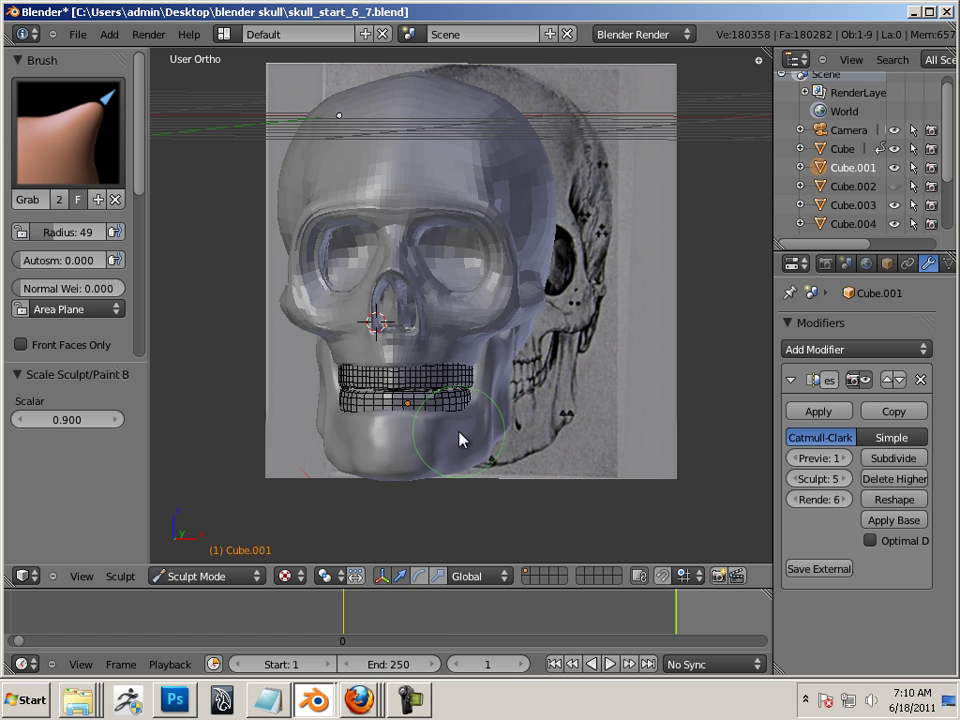
pyautogui.press('Tab')
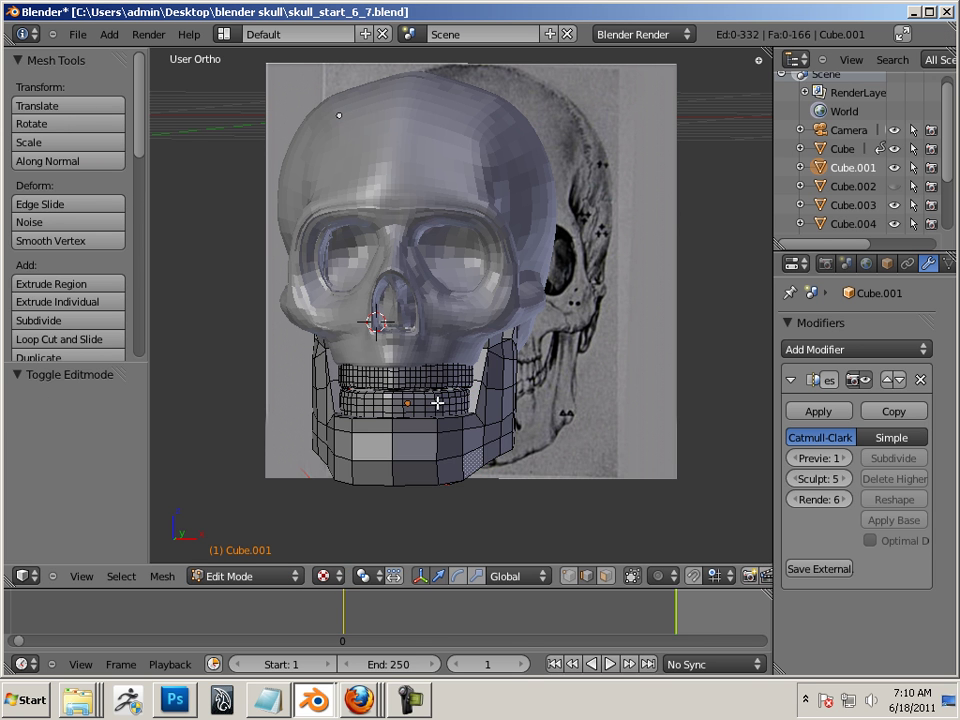
pyautogui.press('Tab')
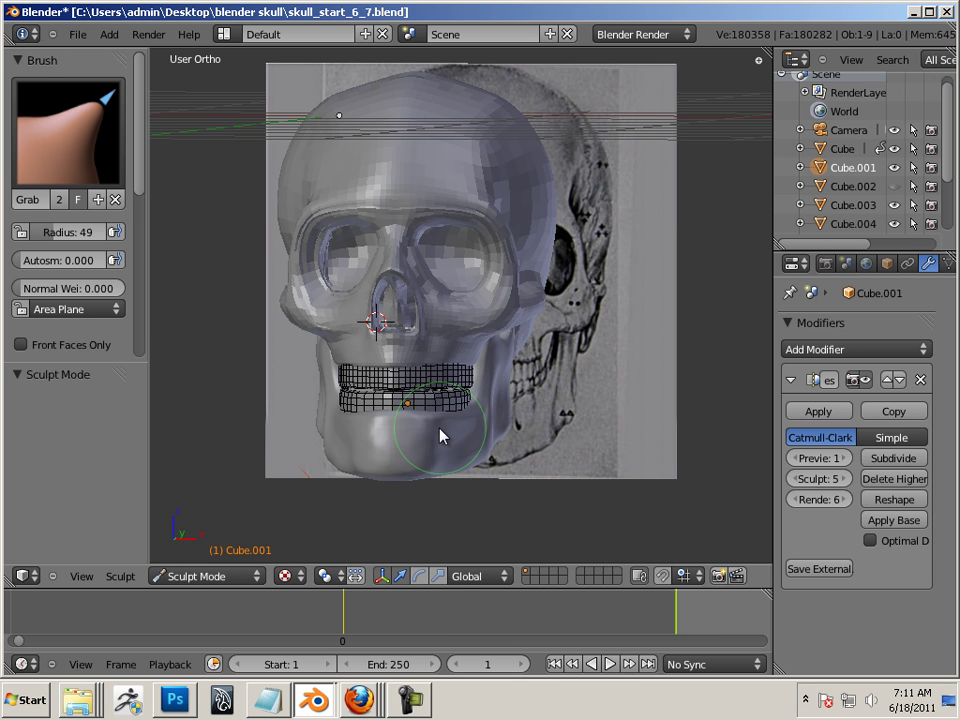
pyautogui.click(185, 575)
pyautogui.click(190, 558)
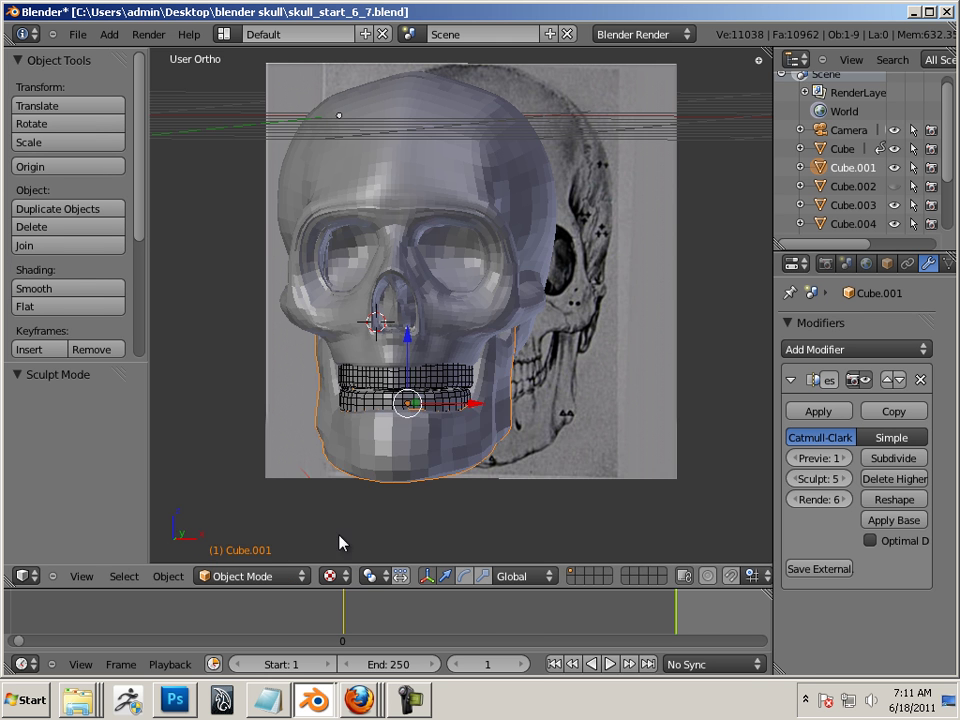
# Select the upper teeth band and switch it from Object Mode to Sculpt Mode
pyautogui.scroll(6, 400, 545)
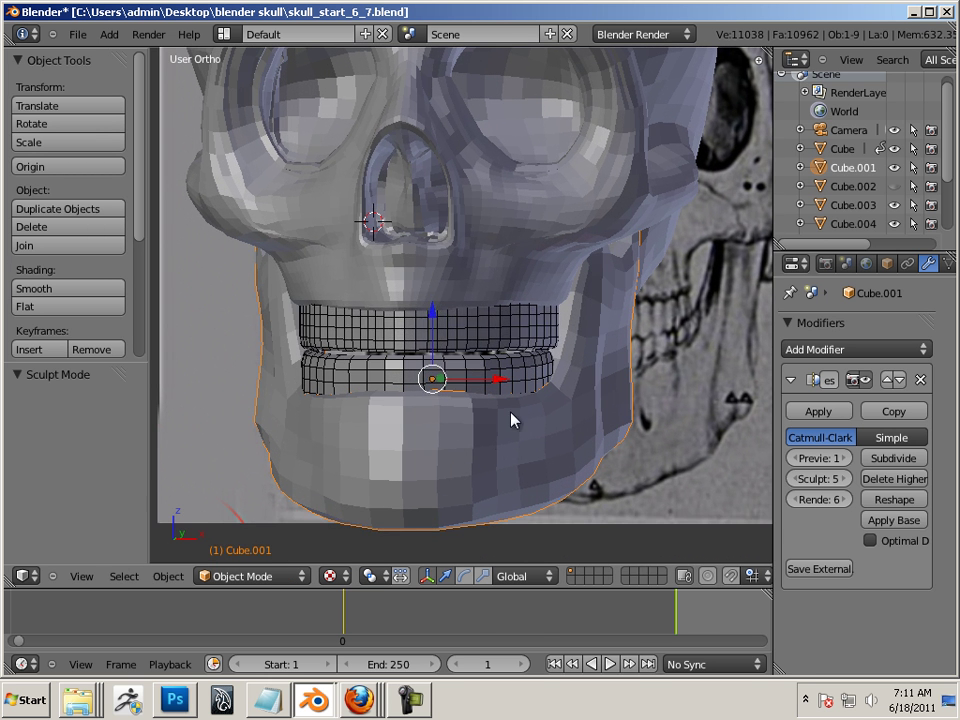
pyautogui.rightClick(527, 343)
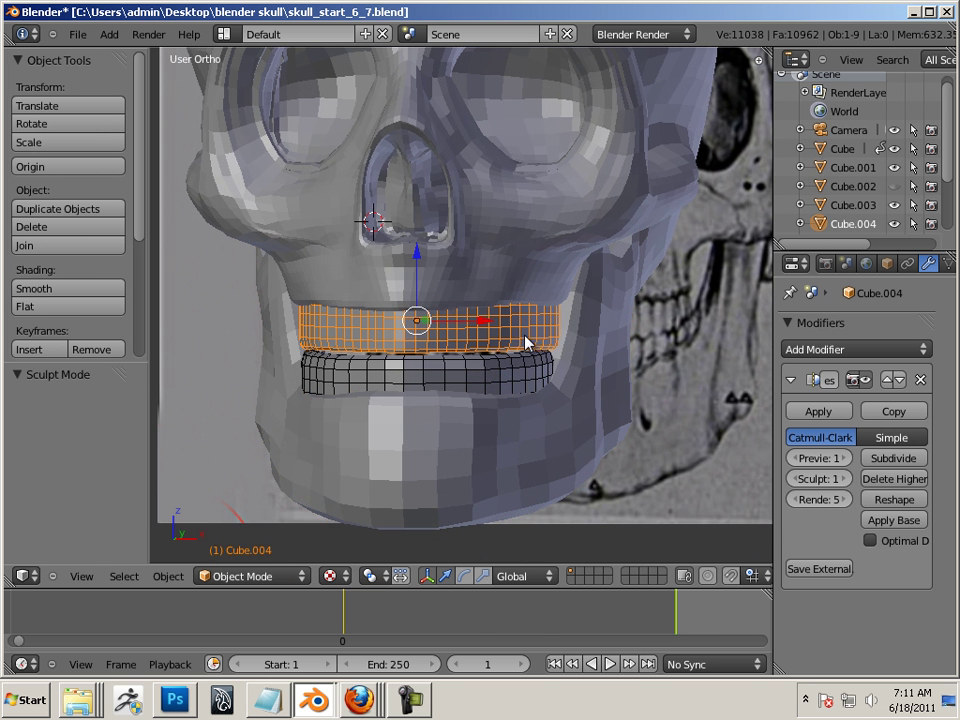
pyautogui.moveTo(396, 364)
pyautogui.mouseDown(button='middle')
pyautogui.moveTo(429, 375)
pyautogui.moveTo(405, 366)
pyautogui.mouseUp(button='middle')
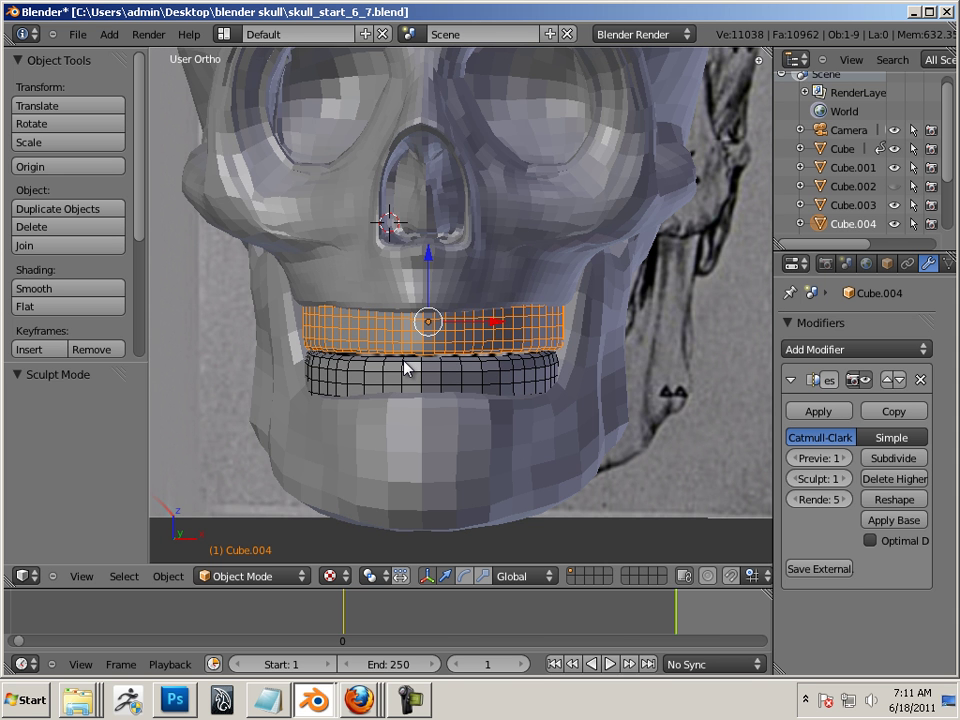
pyautogui.click(264, 575)
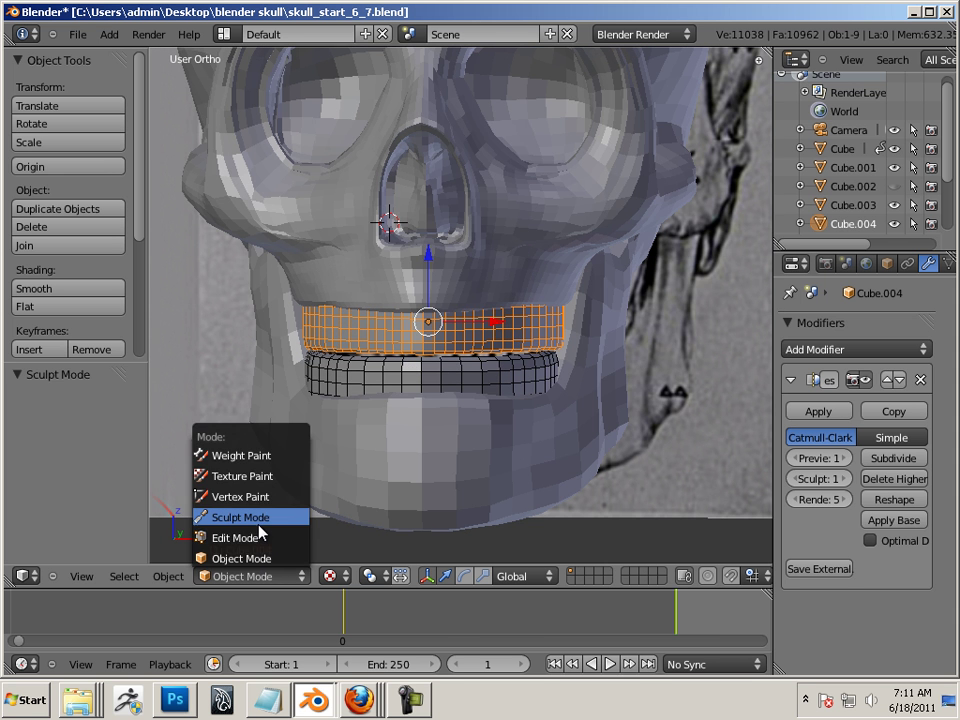
pyautogui.click(258, 519)
pyautogui.moveTo(542, 497)
pyautogui.mouseDown(button='middle')
pyautogui.moveTo(467, 476)
pyautogui.moveTo(395, 477)
pyautogui.moveTo(444, 467)
pyautogui.moveTo(384, 471)
pyautogui.moveTo(415, 479)
pyautogui.mouseUp(button='middle')
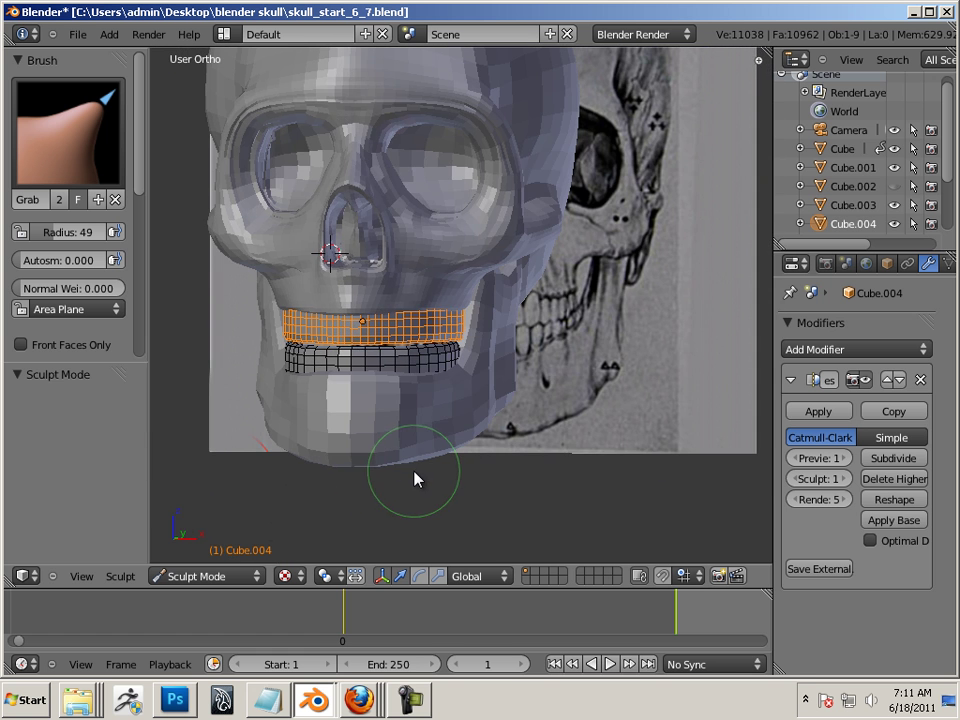
pyautogui.scroll(3, 463, 467)
pyautogui.keyDown('shift'); pyautogui.moveTo(491, 482); pyautogui.dragTo(600, 520, button='middle'); pyautogui.keyUp('shift')
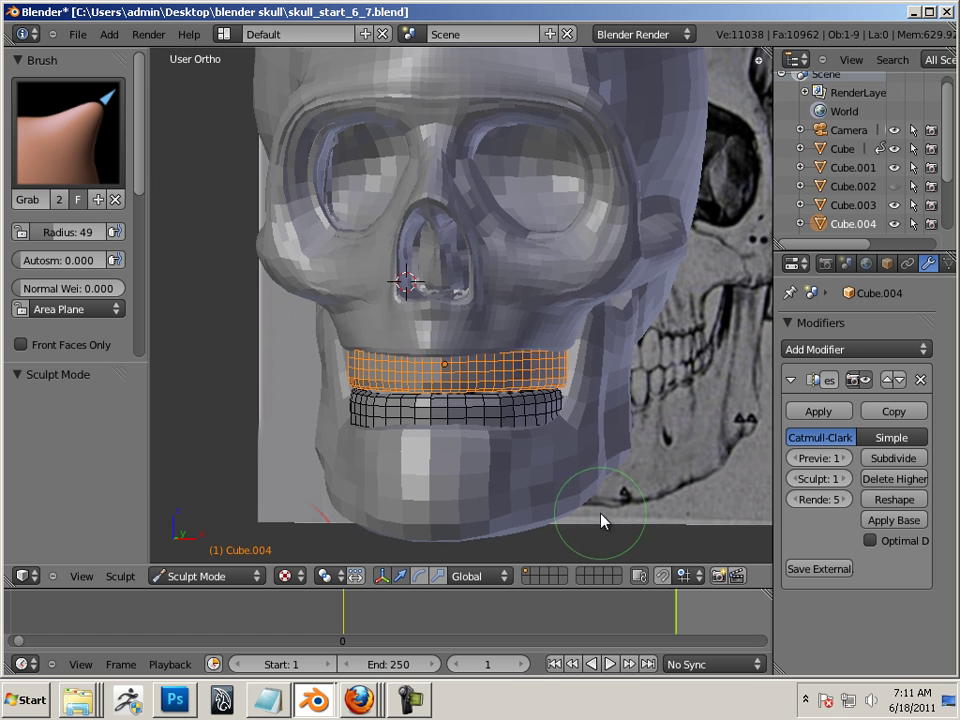
# Raise the upper teeth band's multires sculpt level to 5
pyautogui.click(846, 479)
pyautogui.click(846, 479)
pyautogui.click(846, 479)
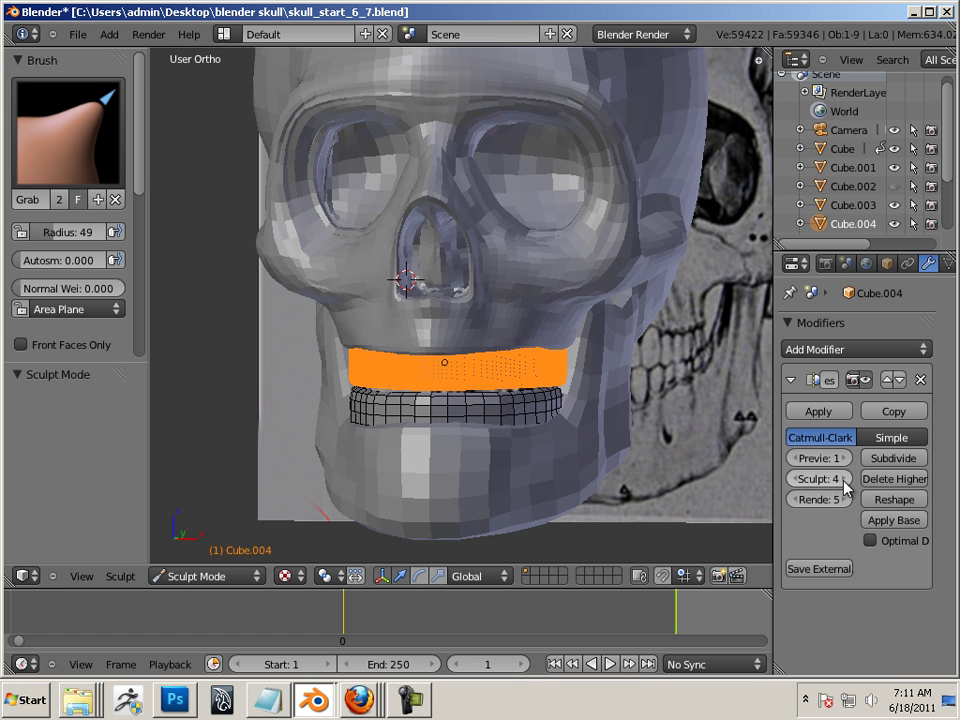
pyautogui.click(846, 484)
# Turn off the Wire display for the upper teeth band so its surface is shown without mesh lines
pyautogui.moveTo(756, 489); pyautogui.dragTo(707, 483, button='middle')
pyautogui.click(886, 263)
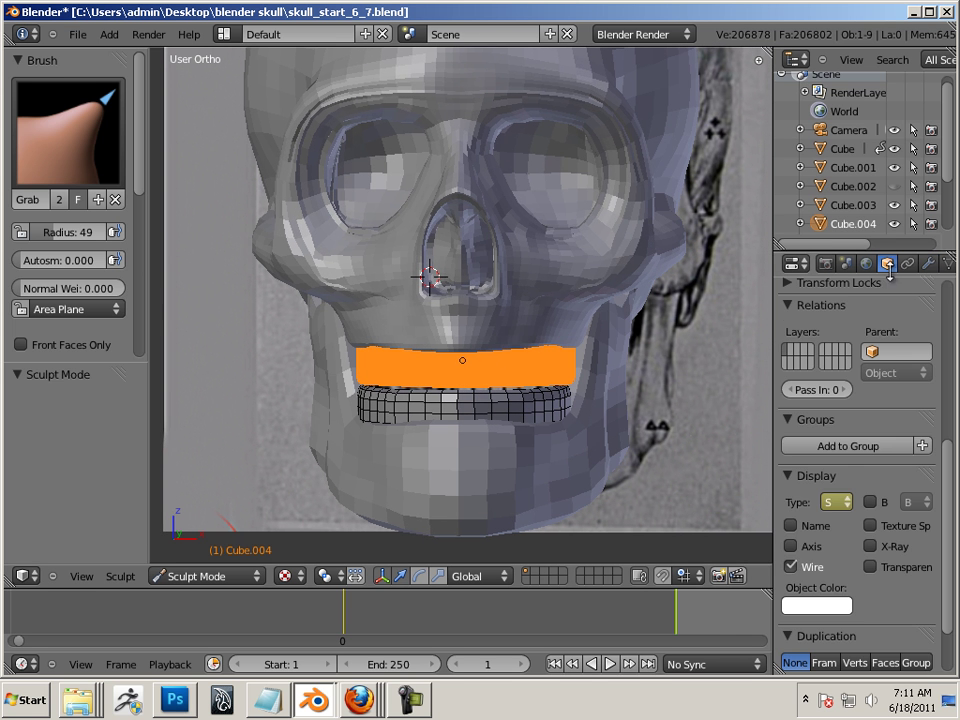
pyautogui.click(790, 567)
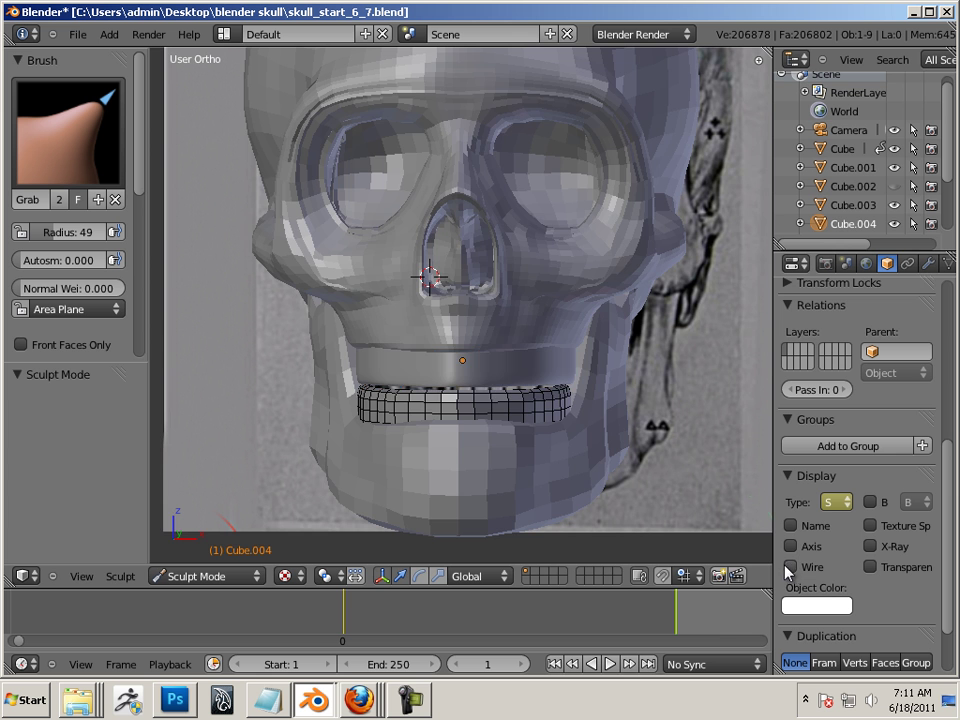
pyautogui.scroll(5, 650, 505)
pyautogui.scroll(-5, 712, 424)
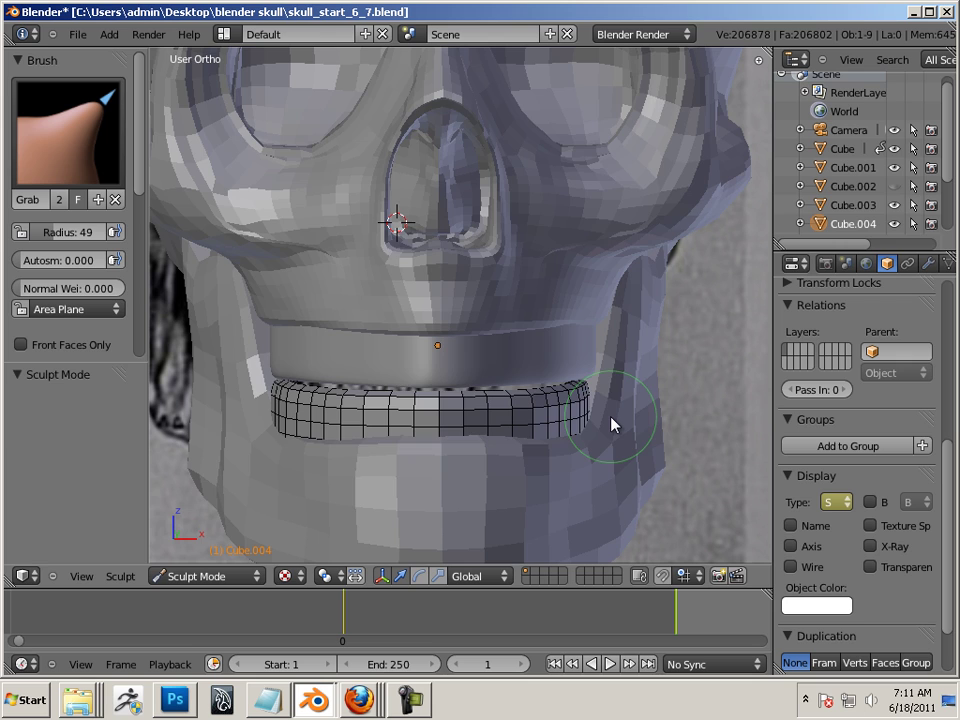
# Show the skull in wireframe from the front and compare the upper teeth band with the teeth in the reference image
pyautogui.hotkey('ctrl', 'z')
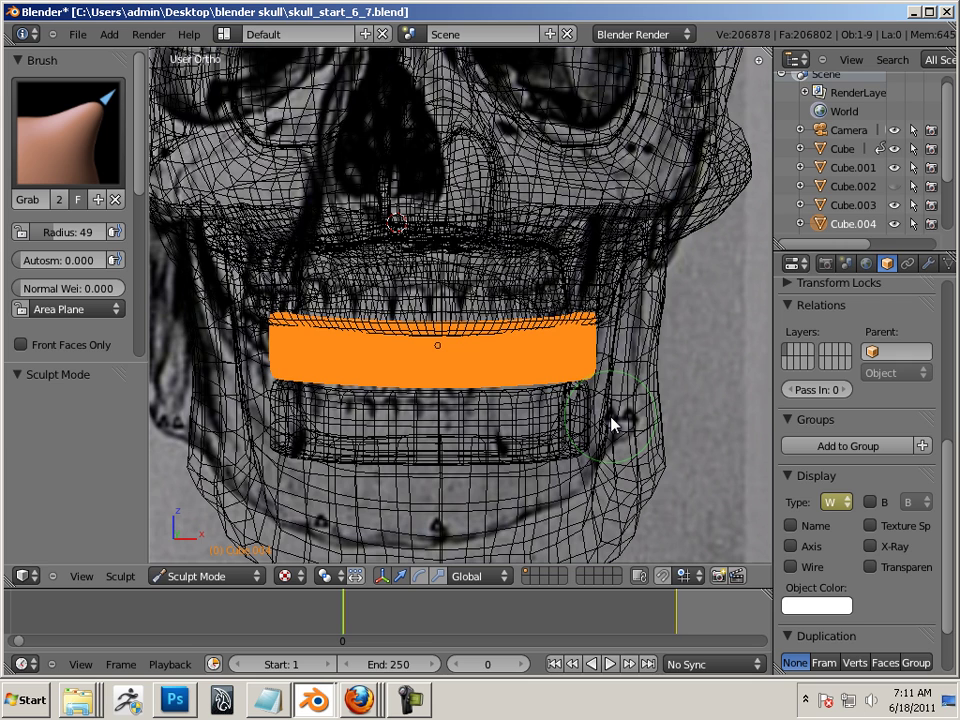
pyautogui.moveTo(613, 424); pyautogui.dragTo(604, 418, button='middle')
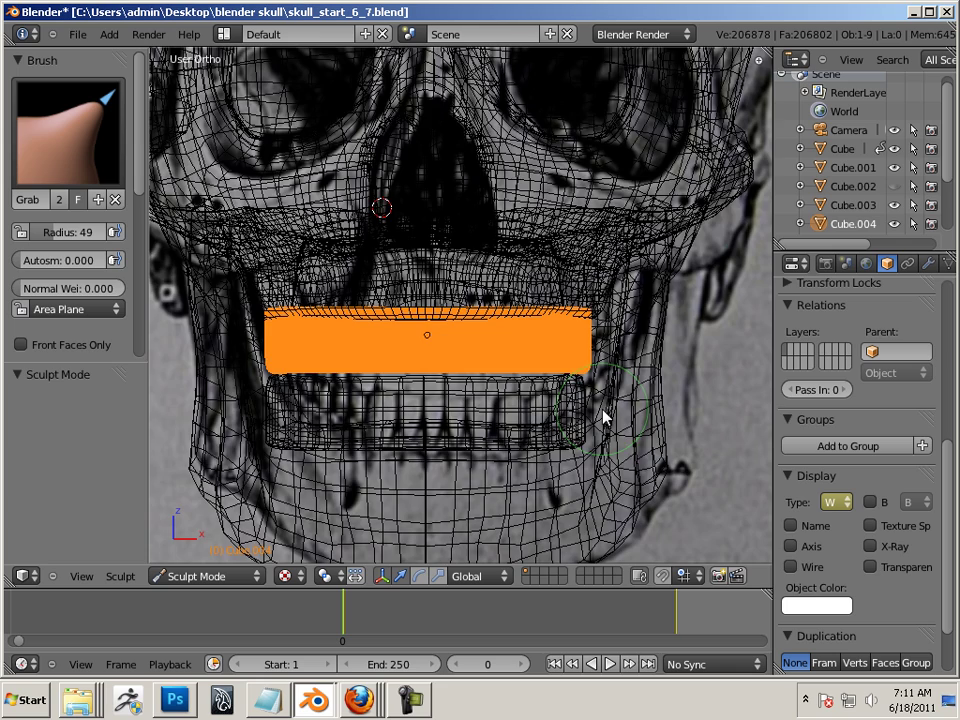
pyautogui.press('KP_1')
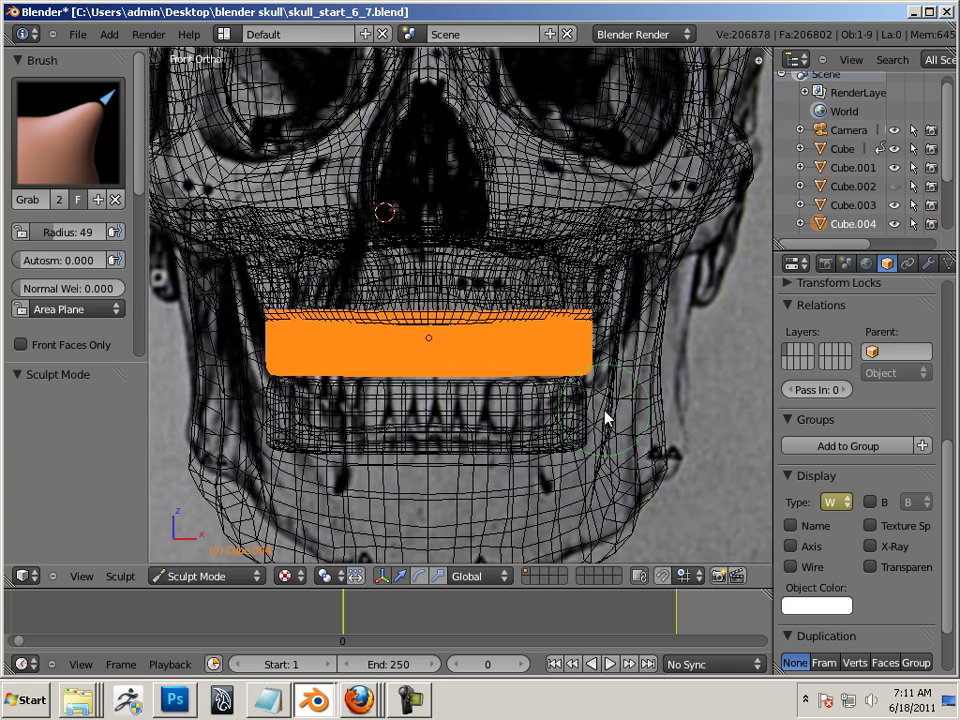
pyautogui.scroll(4, 605, 420)
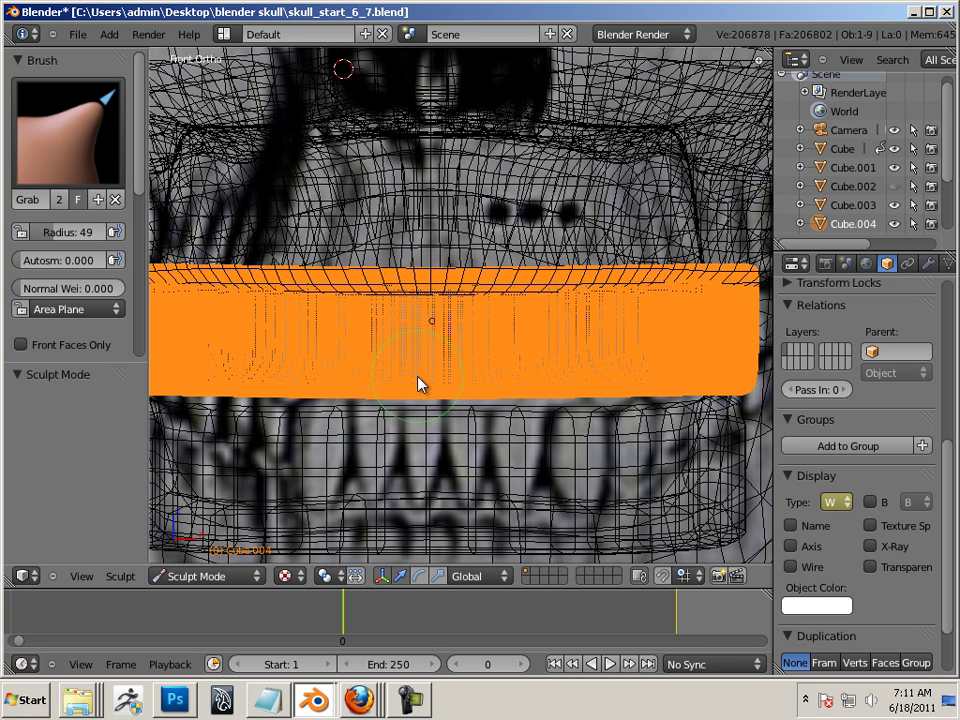
pyautogui.moveTo(495, 475); pyautogui.dragTo(499, 394, button='middle')
pyautogui.press('KP_1')
# Choose the Draw sculpt brush and return the view to solid shading
pyautogui.click(96, 158)
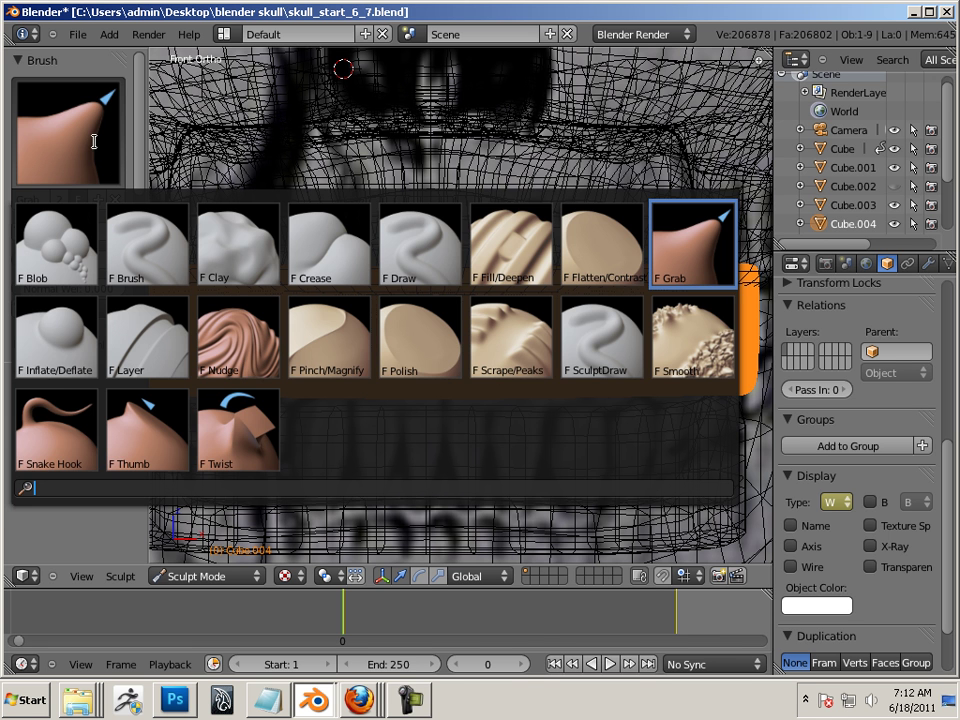
pyautogui.click(399, 239)
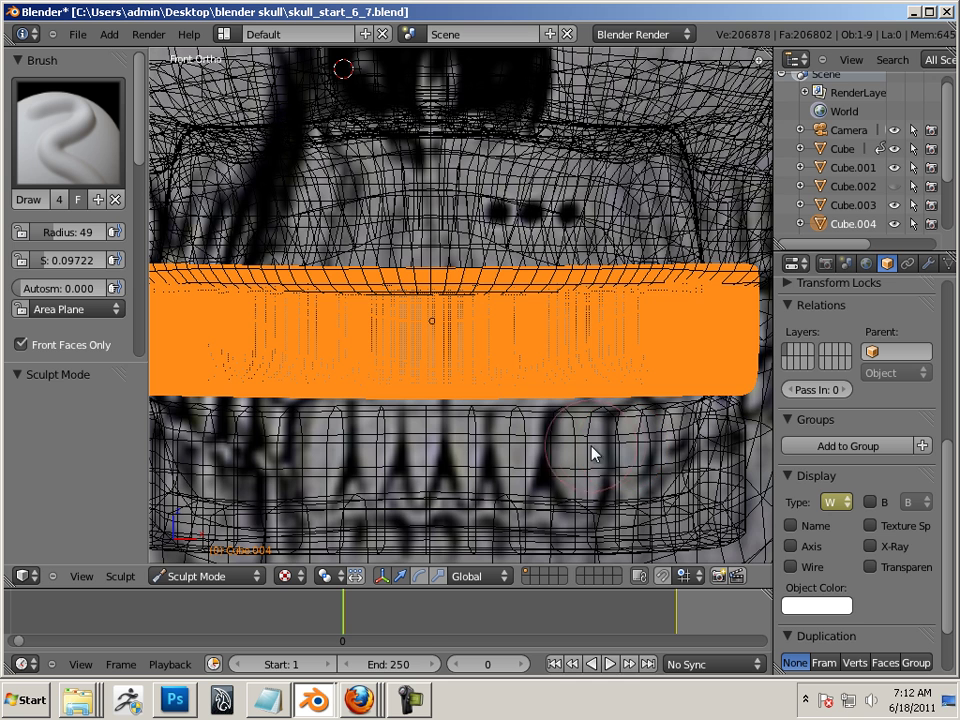
pyautogui.hotkey('ctrl', 'z')
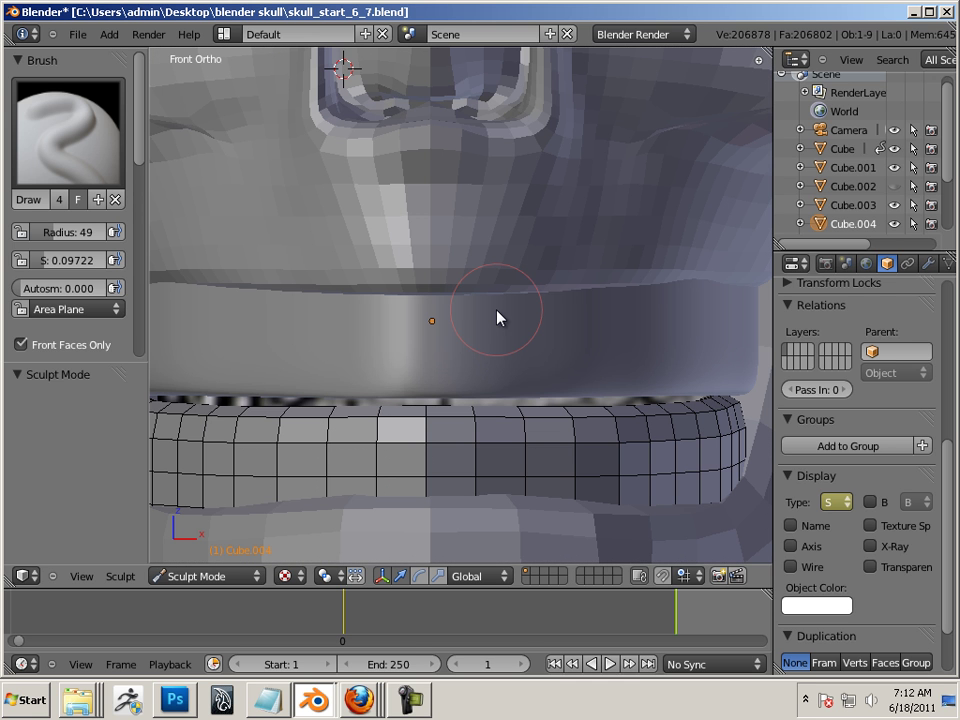
# Reduce the Draw brush radius to 7, undoing a test stroke made near the centre of the upper teeth band
pyautogui.press('[')
pyautogui.press('[')
pyautogui.press('[')
pyautogui.press('[')
pyautogui.press('[')
pyautogui.press('[')
pyautogui.press('[')
pyautogui.press('[')
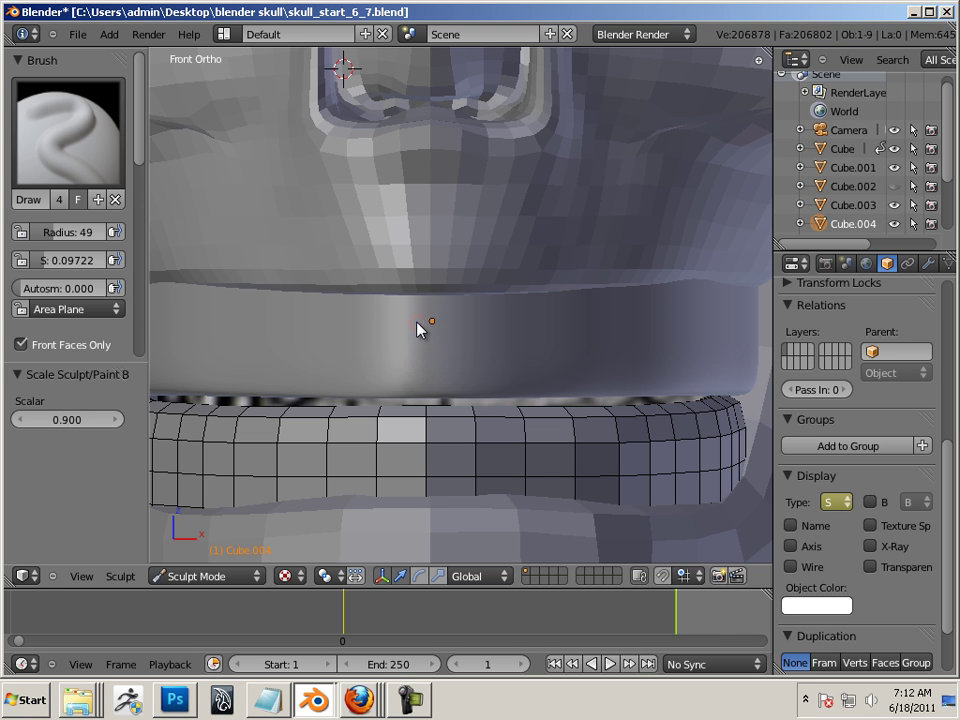
pyautogui.moveTo(414, 324); pyautogui.dragTo(415, 350)
pyautogui.press('[')
pyautogui.press('[')
pyautogui.press('[')
pyautogui.press('[')
pyautogui.press('[')
pyautogui.press('[')
pyautogui.press('[')
pyautogui.press('[')
pyautogui.press('[')
pyautogui.press('[')
pyautogui.press('[')
pyautogui.press('[')
pyautogui.press('[')
pyautogui.press('[')
pyautogui.press('[')
pyautogui.press('[')
pyautogui.press('[')
pyautogui.press('[')
pyautogui.hotkey('ctrl', 'z')
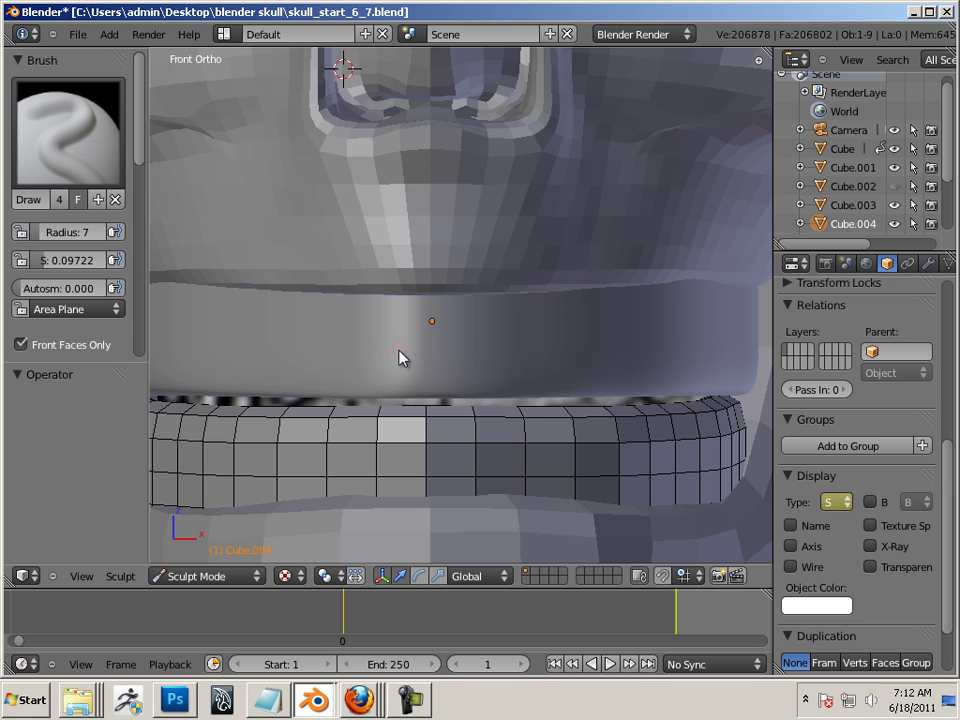
# Set the Draw brush to Subtract, try vertical grooves near the centre of the upper teeth band and undo them
pyautogui.moveTo(140, 150); pyautogui.dragTo(141, 182)
pyautogui.click(122, 233)
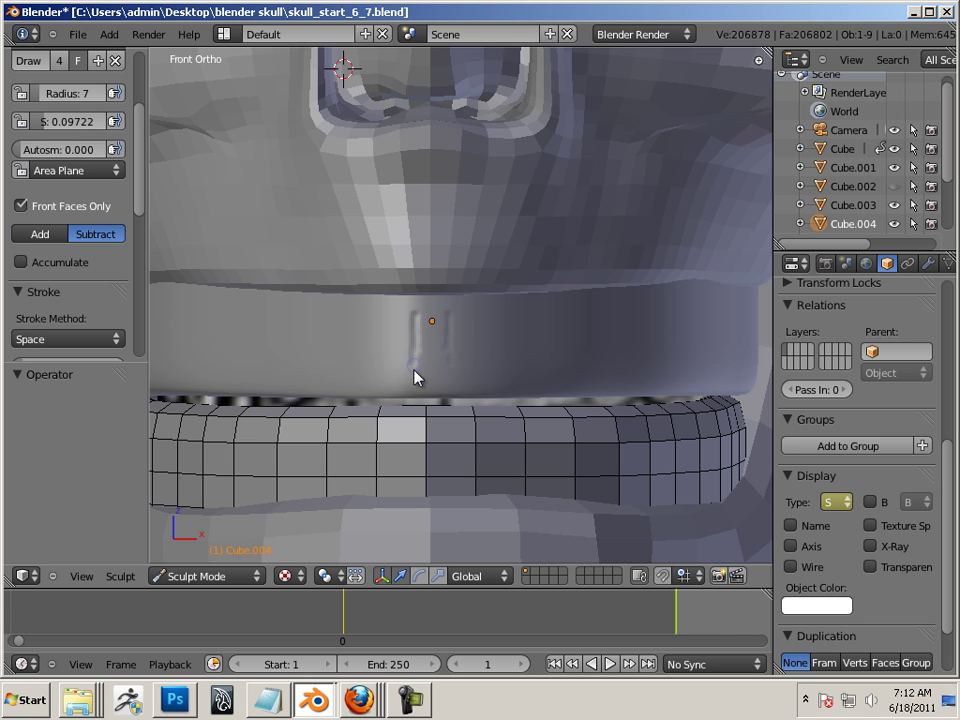
pyautogui.hotkey('ctrl', 'z')
pyautogui.hotkey('ctrl', 'z')
pyautogui.hotkey('ctrl', 'z')
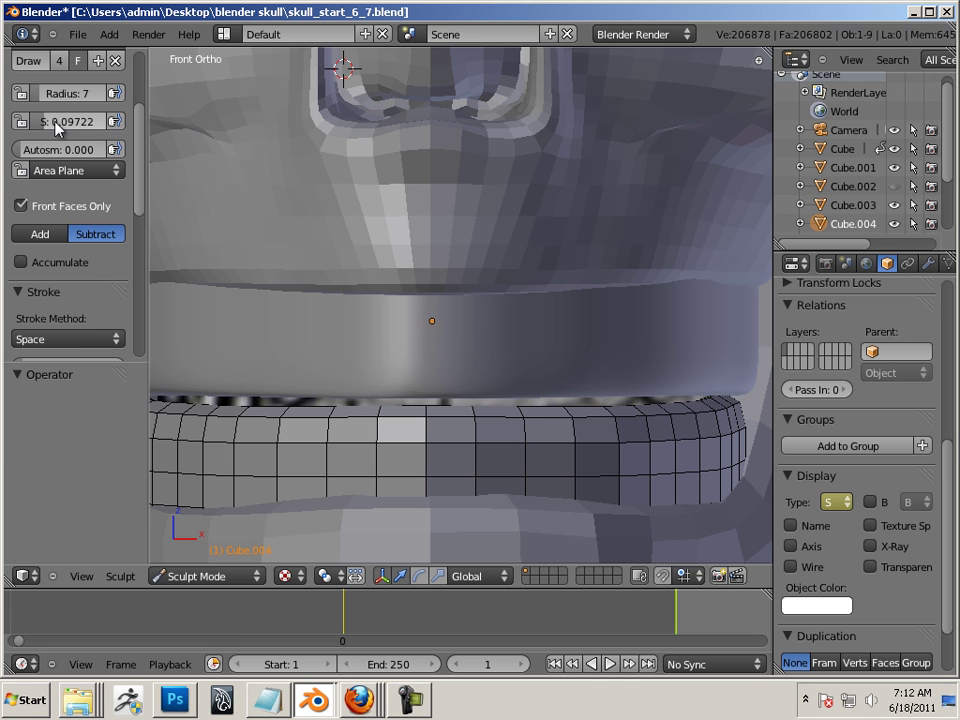
# Try a vertical tooth groove near the band's centre with the brush strength at 0.448, and undo it
pyautogui.moveTo(57, 124); pyautogui.dragTo(75, 122)
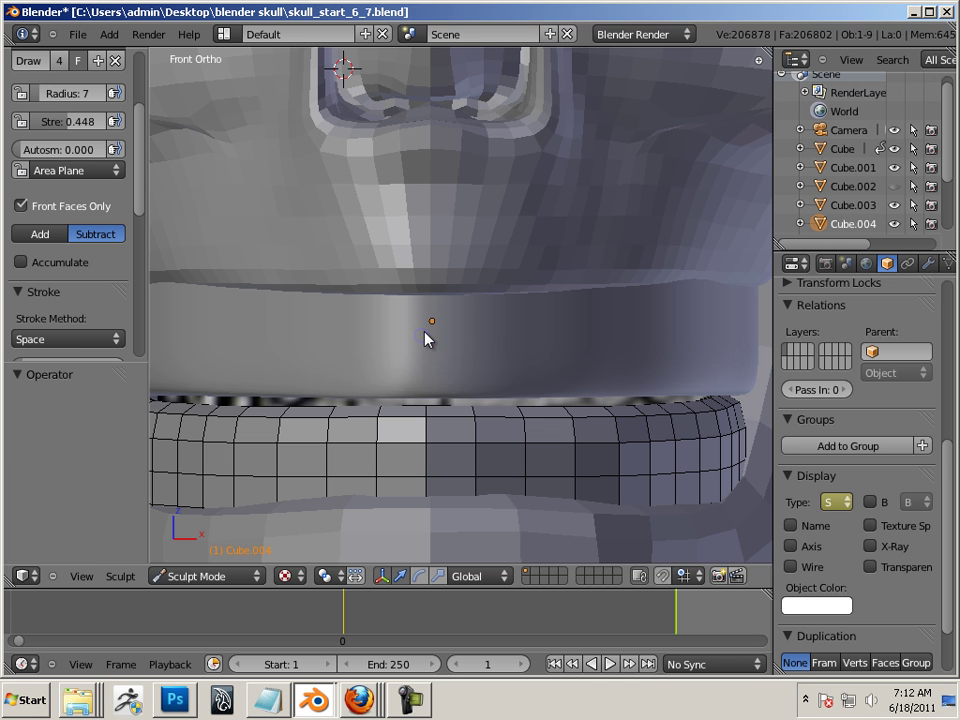
pyautogui.moveTo(420, 315); pyautogui.dragTo(424, 350)
pyautogui.hotkey('ctrl', 'z')
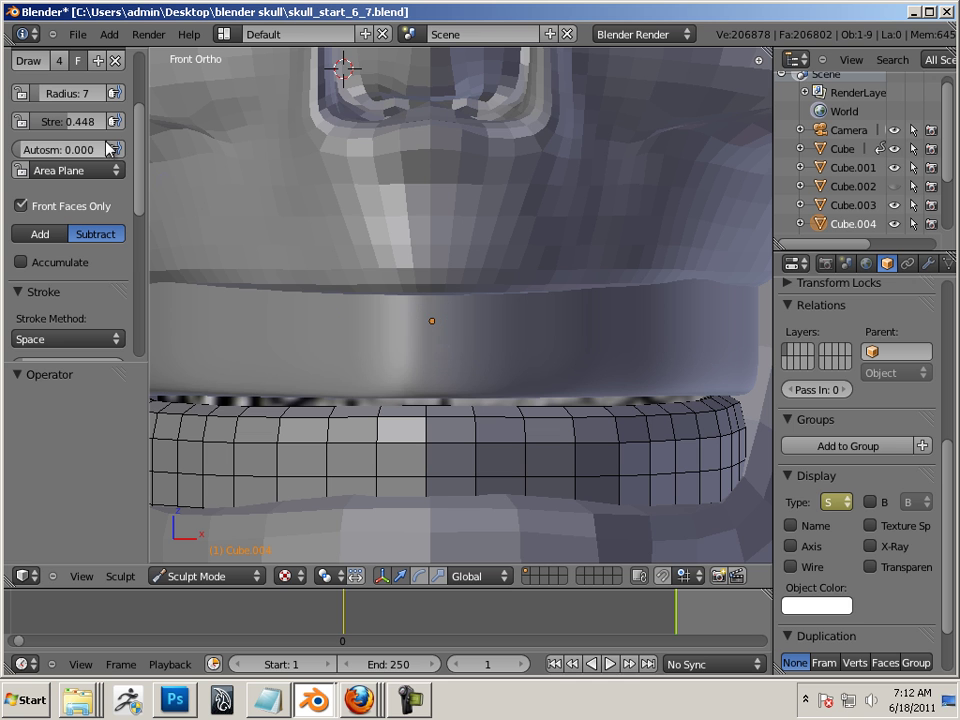
# Set the brush strength to 0.409, test another vertical groove near the band's centre and undo it
pyautogui.moveTo(62, 124); pyautogui.dragTo(56, 124)
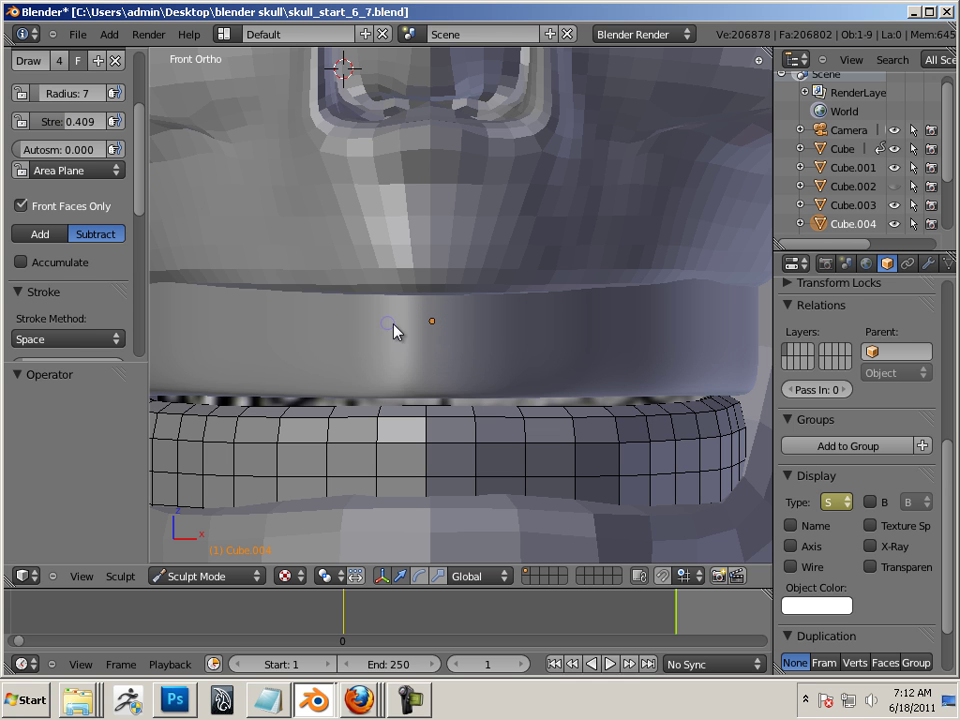
pyautogui.moveTo(420, 315); pyautogui.dragTo(416, 364)
pyautogui.hotkey('ctrl', 'z')
# Reduce the brush radius to 5 and undo the test grooves drawn at the centre of the upper teeth band
pyautogui.press('[')
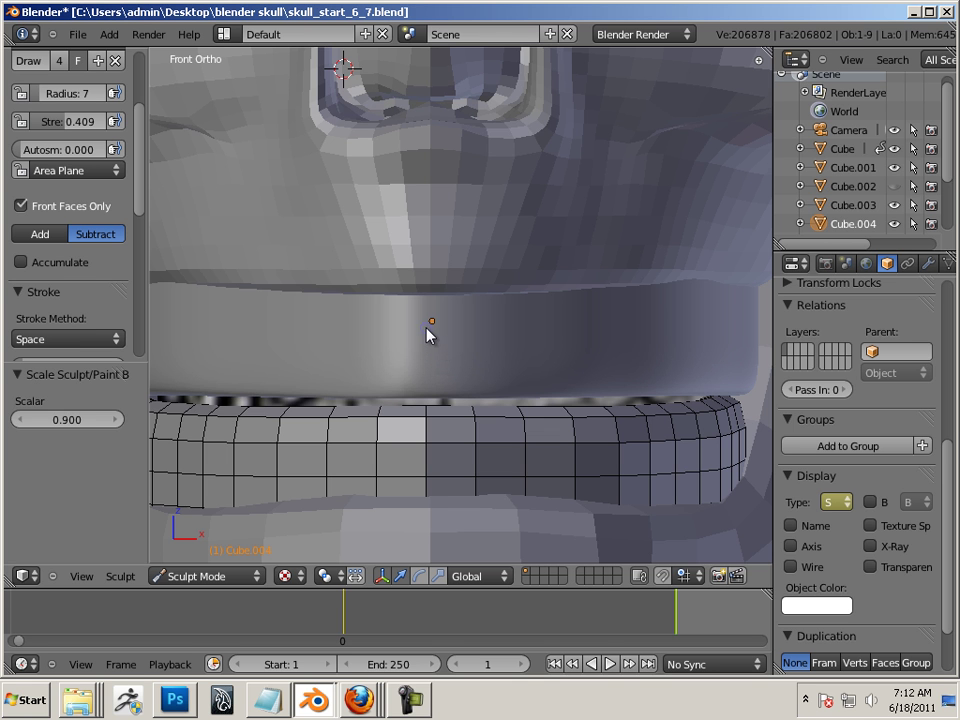
pyautogui.moveTo(424, 308); pyautogui.dragTo(423, 317)
pyautogui.press('[')
pyautogui.press('[')
pyautogui.hotkey('ctrl', 'z')
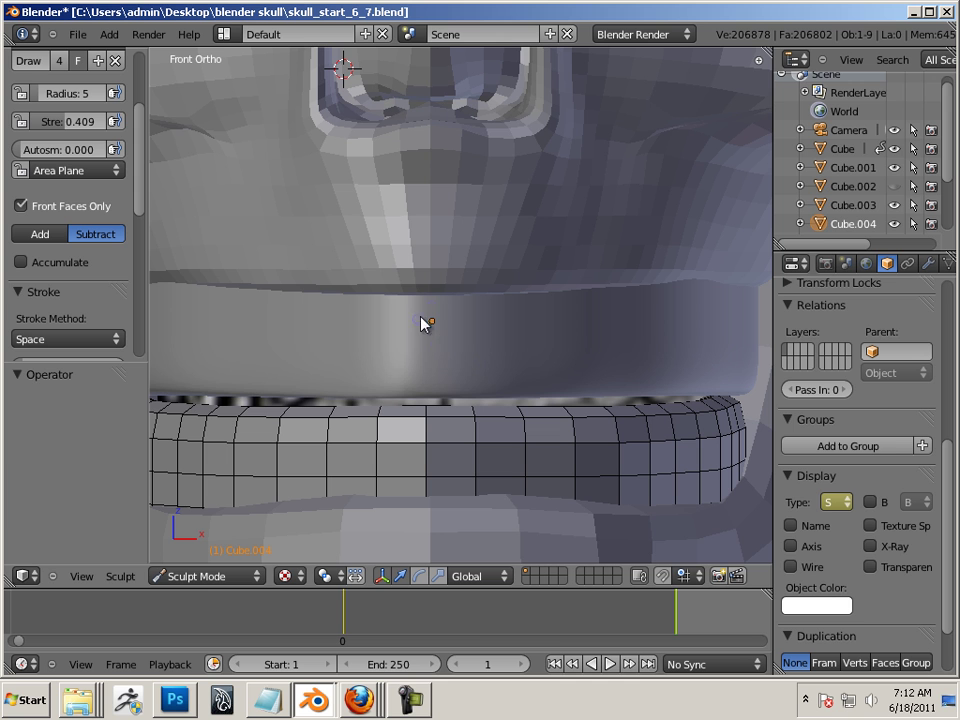
pyautogui.moveTo(424, 316); pyautogui.dragTo(422, 360)
pyautogui.hotkey('ctrl', 'z')
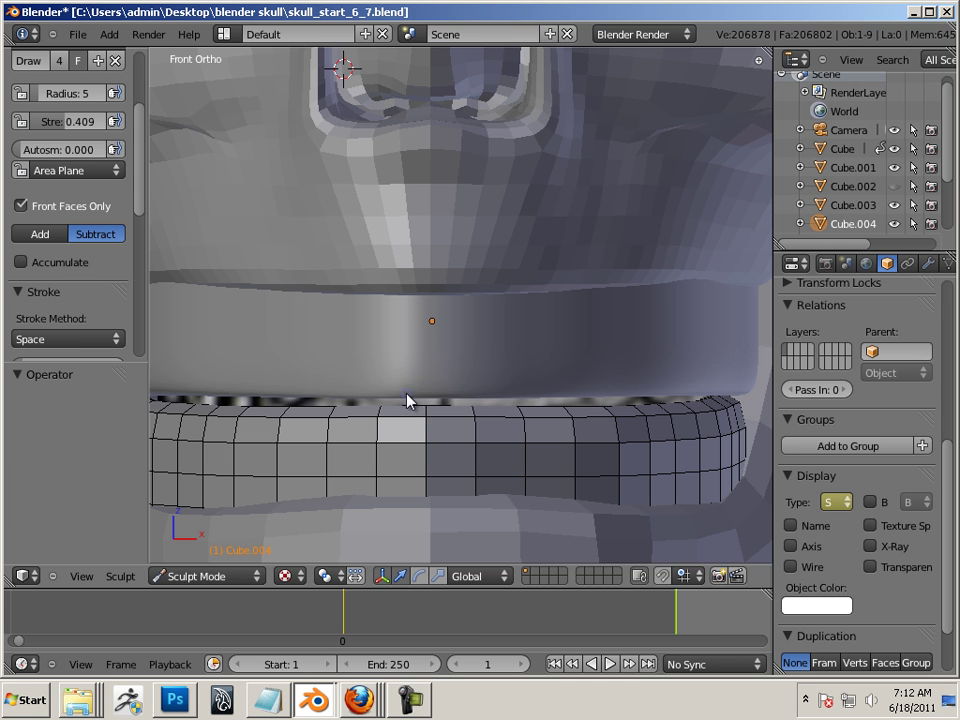